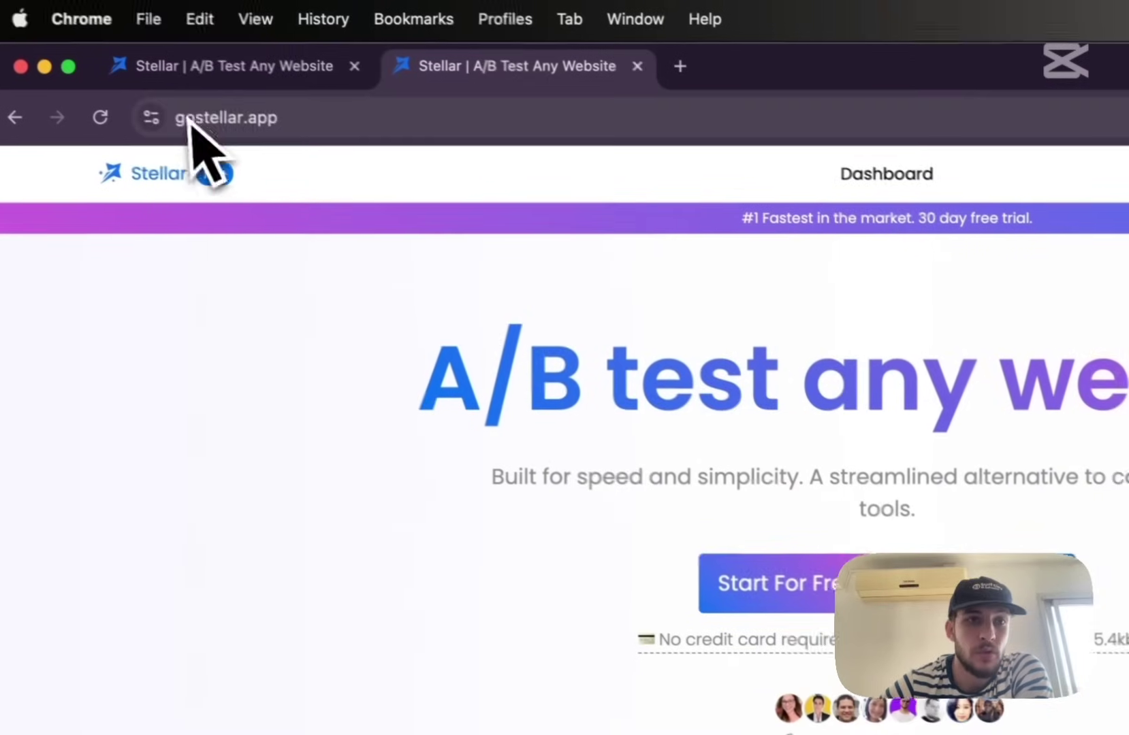
Scroll through the Stellar page to look it over
click(189, 116)
click(402, 300)
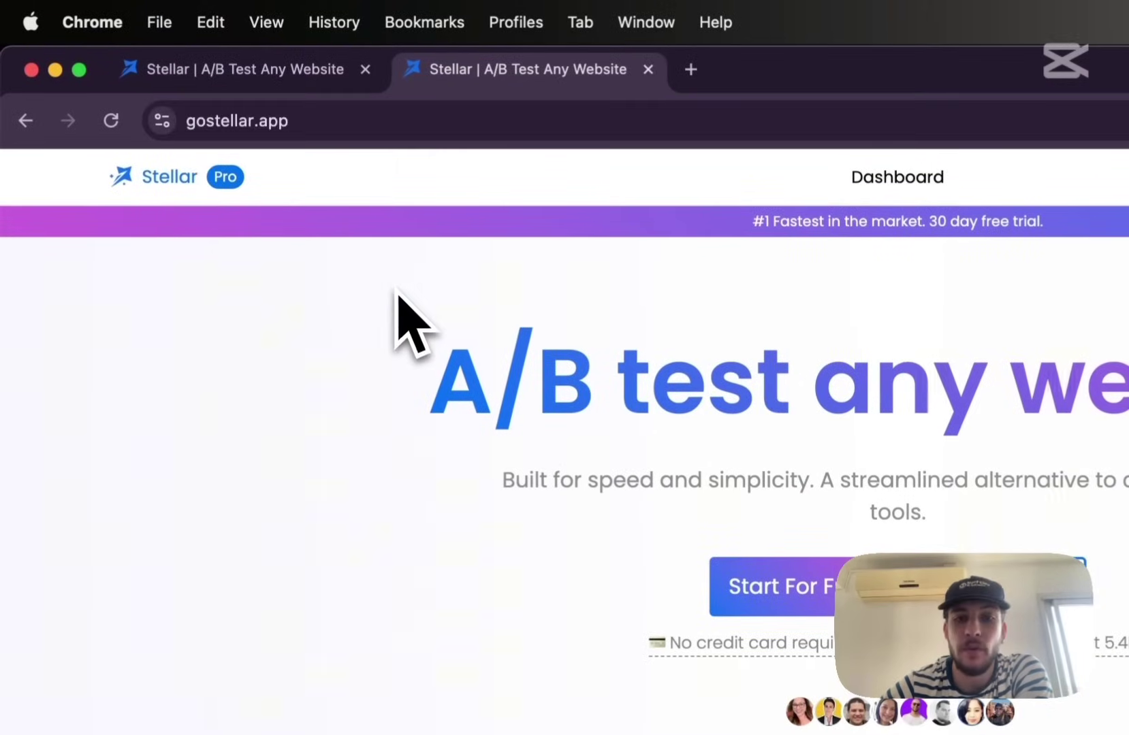
scroll(463, 408, down, 1)
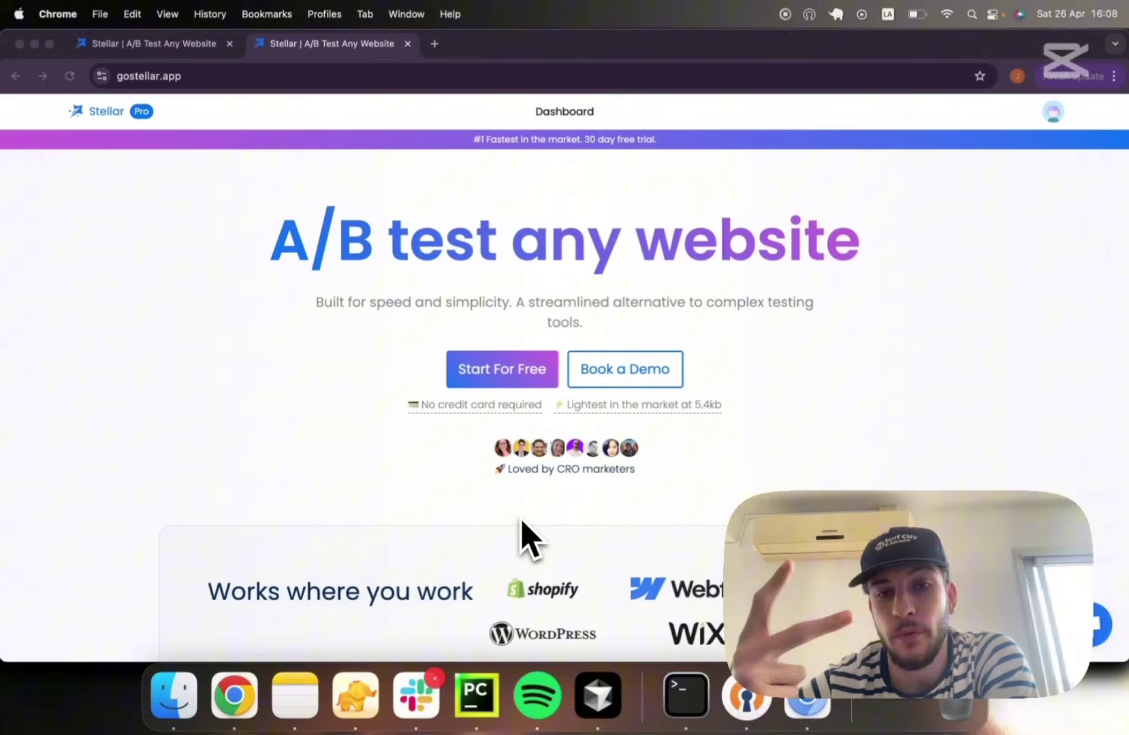
scroll(522, 520, down, 1)
scroll(522, 521, down, 15)
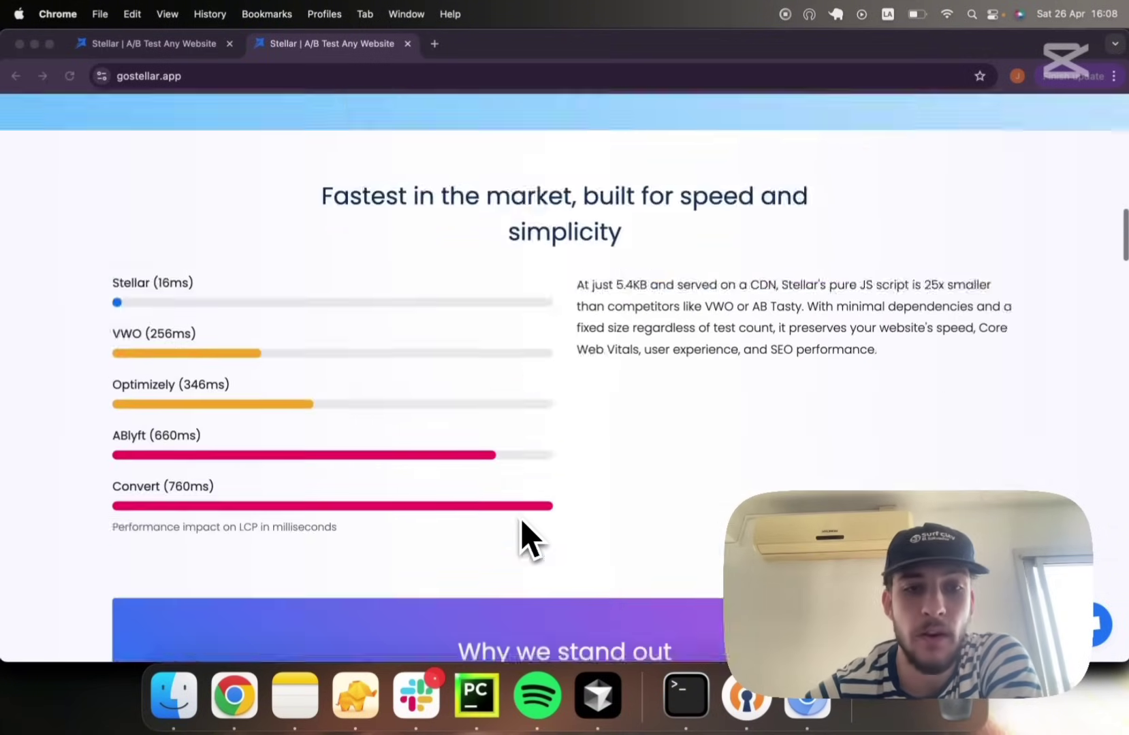
scroll(519, 498, up, 1)
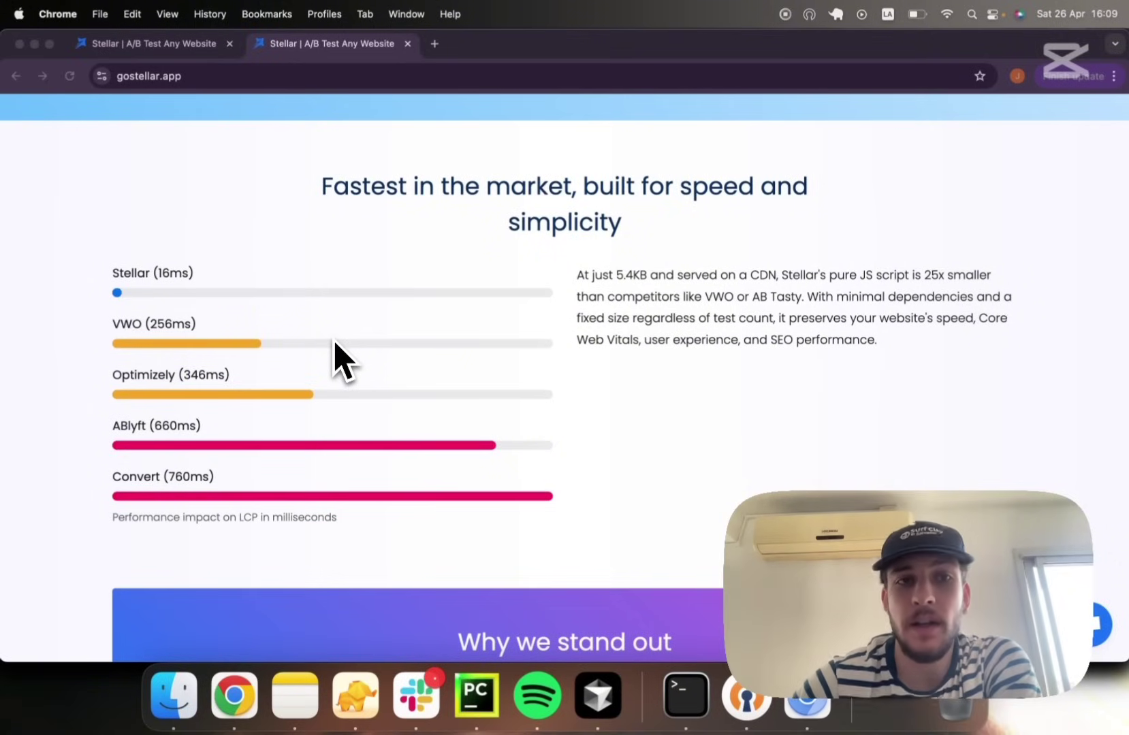
scroll(338, 358, up, 1)
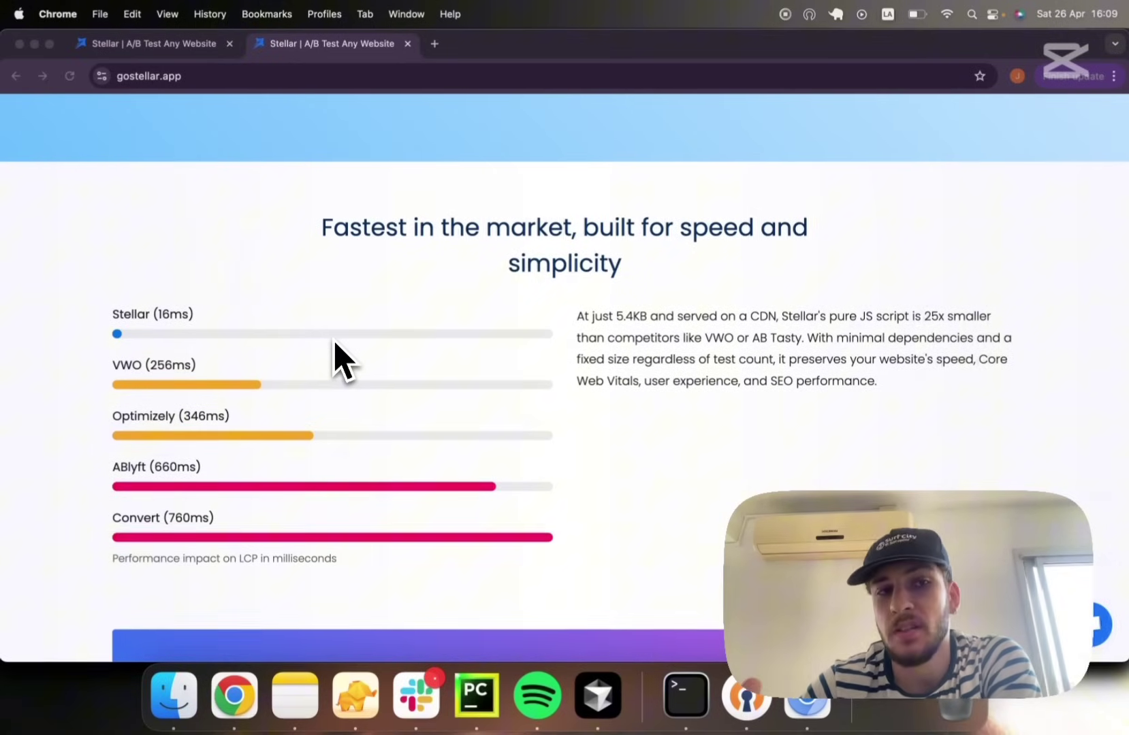
scroll(338, 358, up, 10)
scroll(338, 357, down, 2)
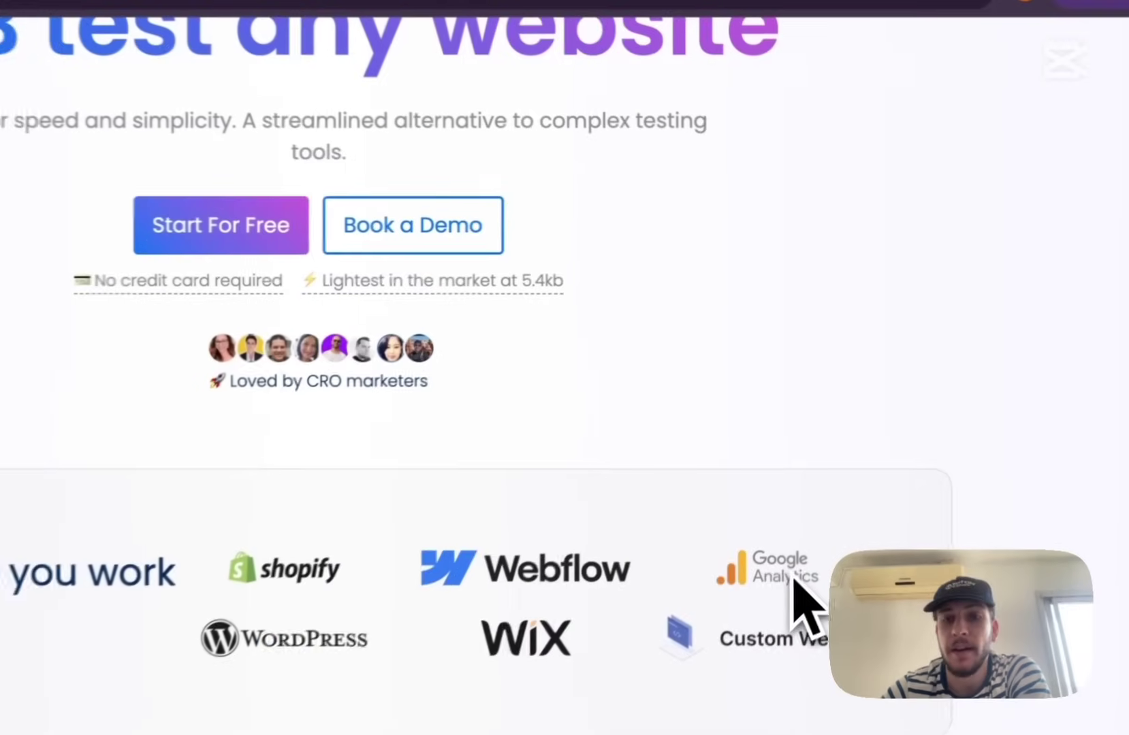
scroll(872, 463, up, 3)
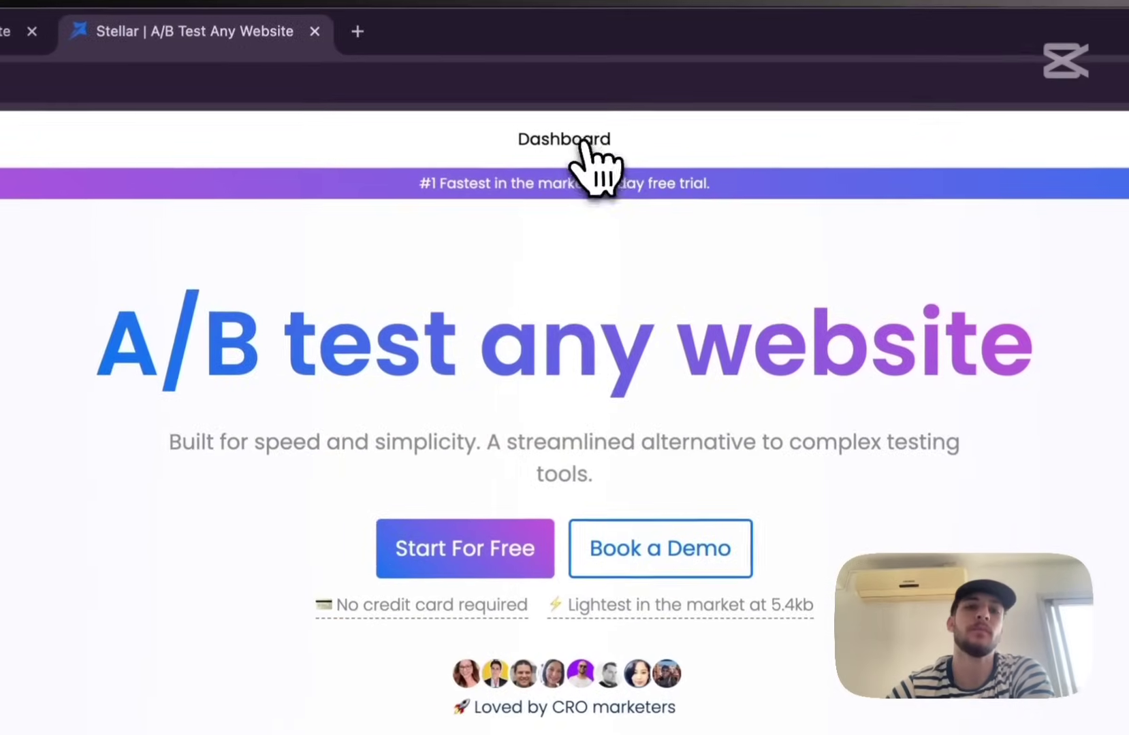
Create a Split URL experiment for stellar-landing-example.vercel.app, leaving Variant B's 50/50 split unchanged
click(582, 140)
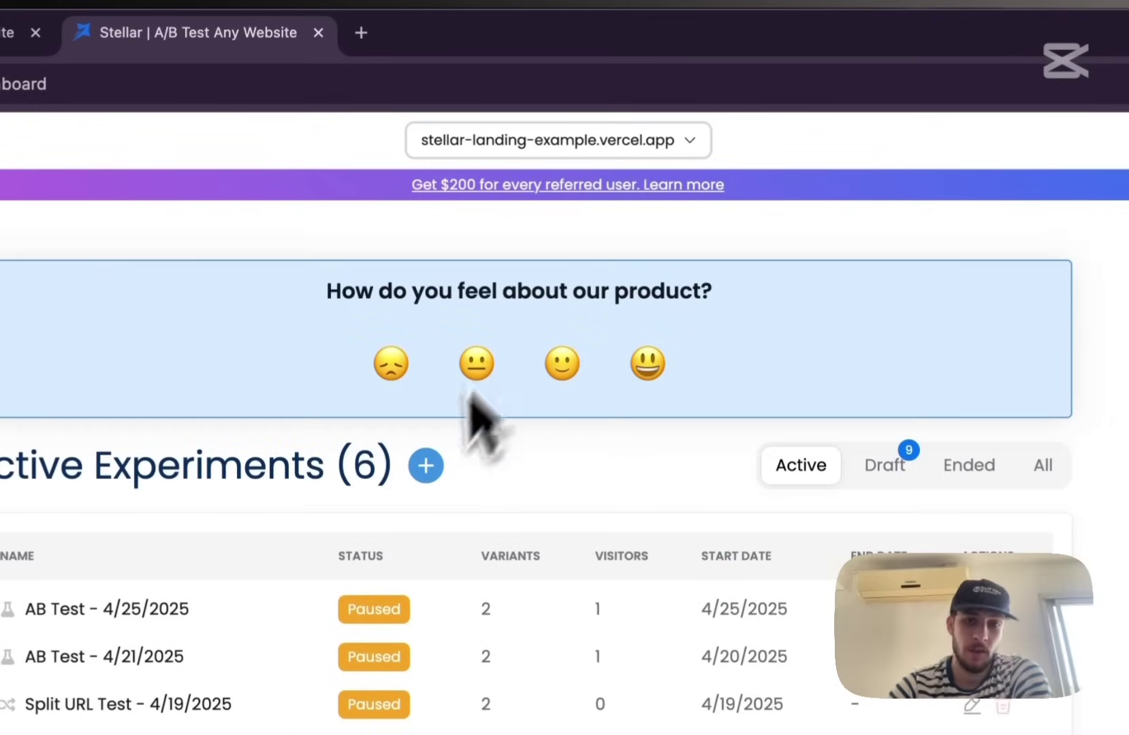
click(425, 466)
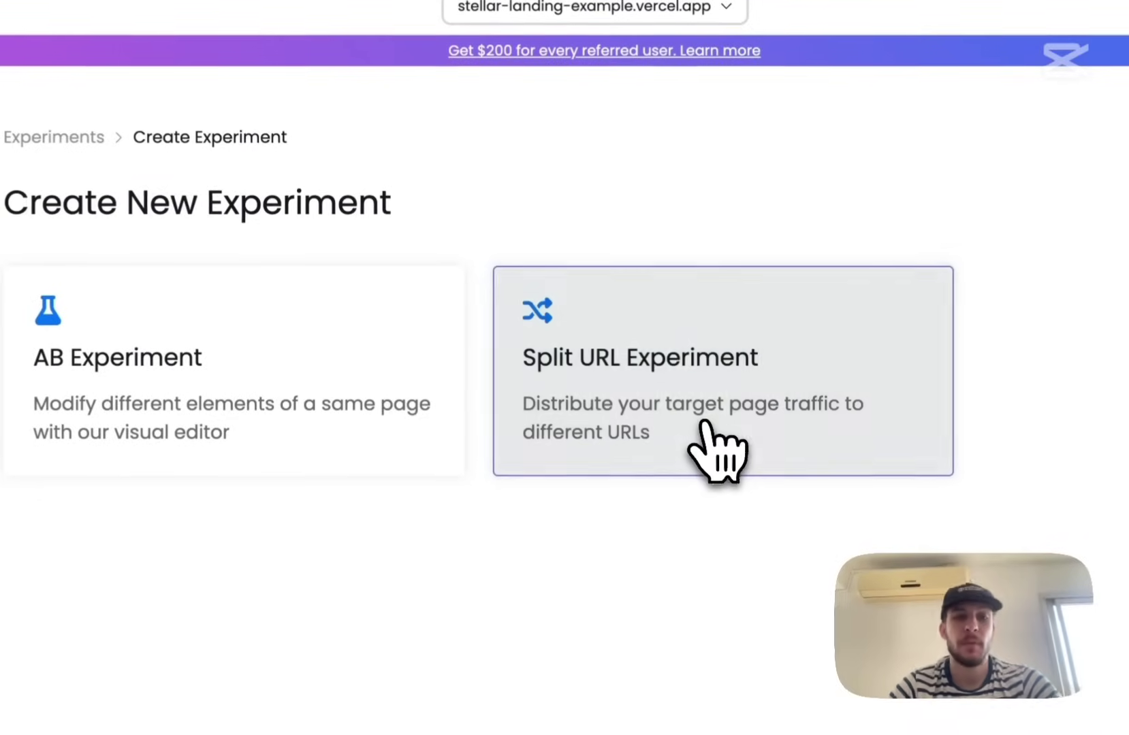
click(630, 371)
triple_click(399, 328)
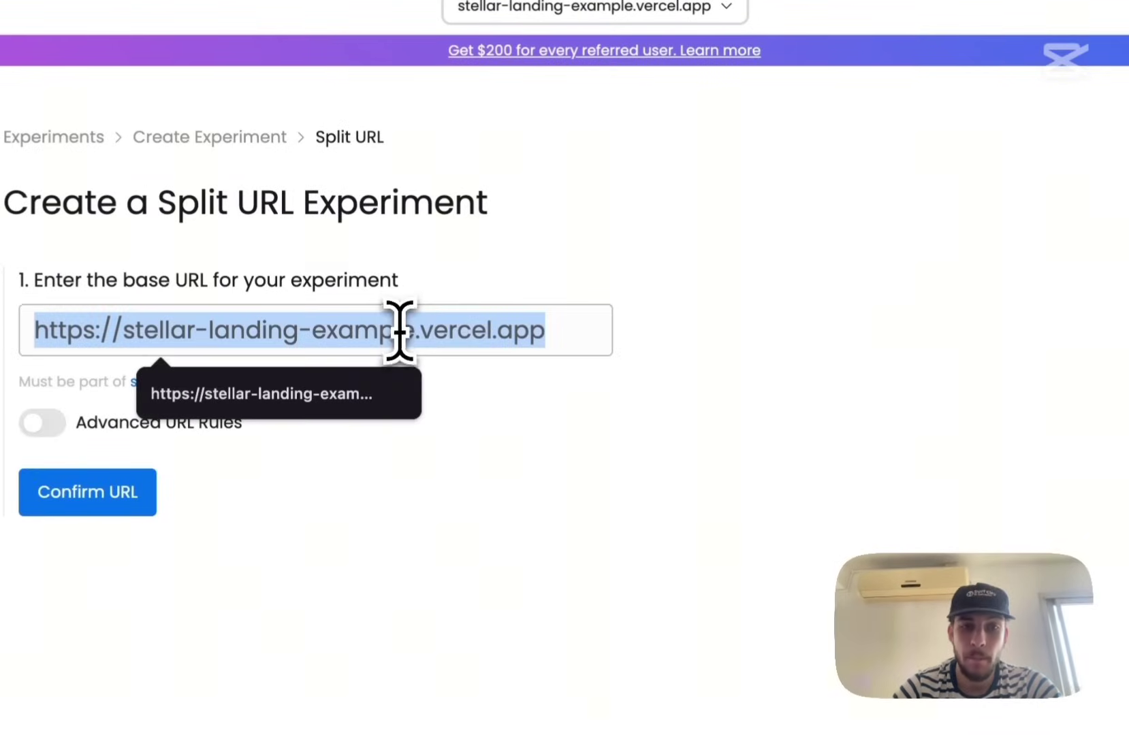
click(683, 306)
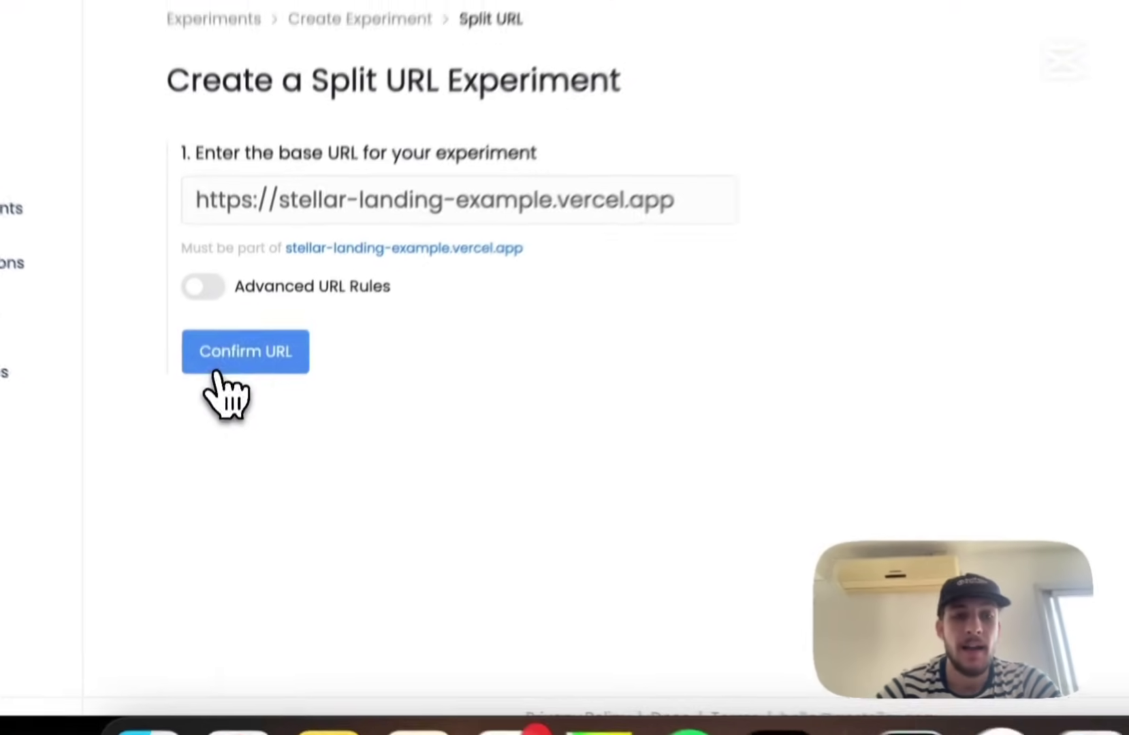
click(239, 418)
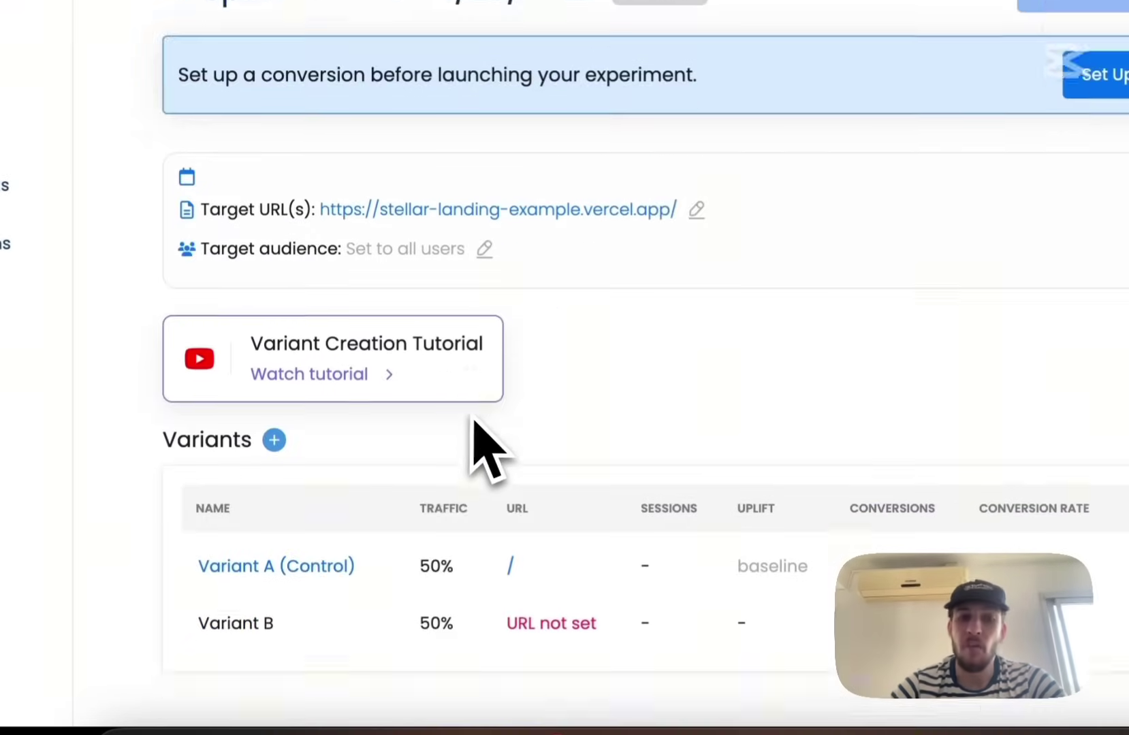
click(575, 624)
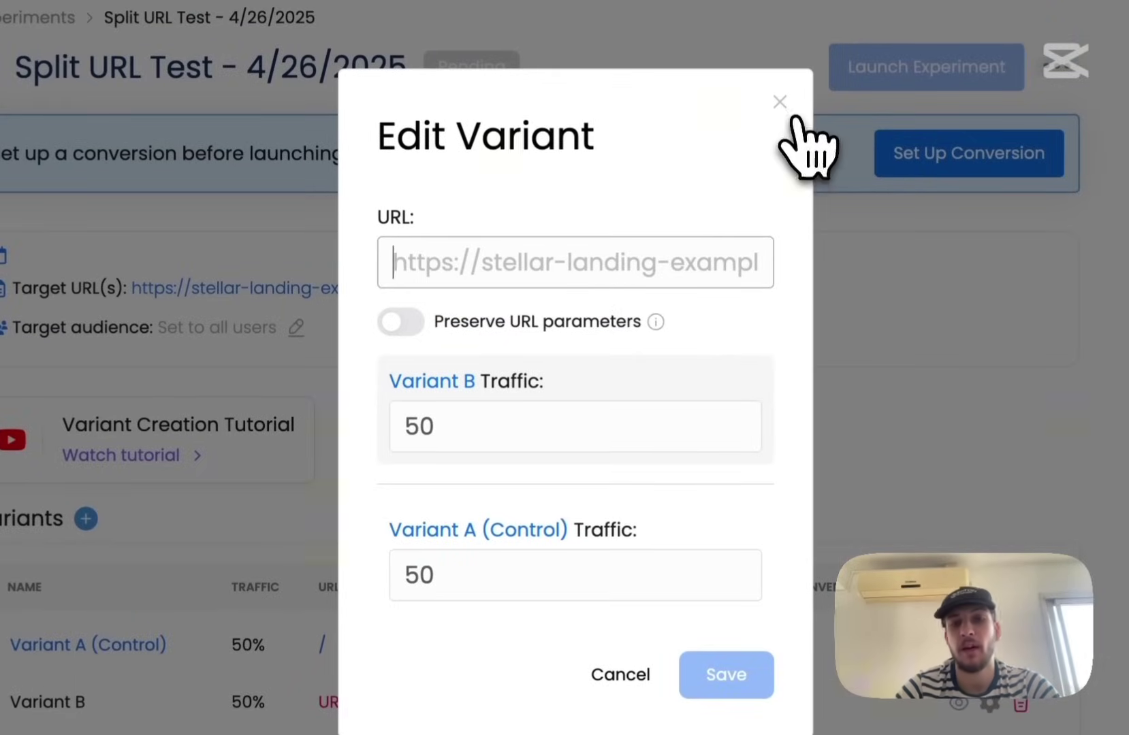
click(782, 103)
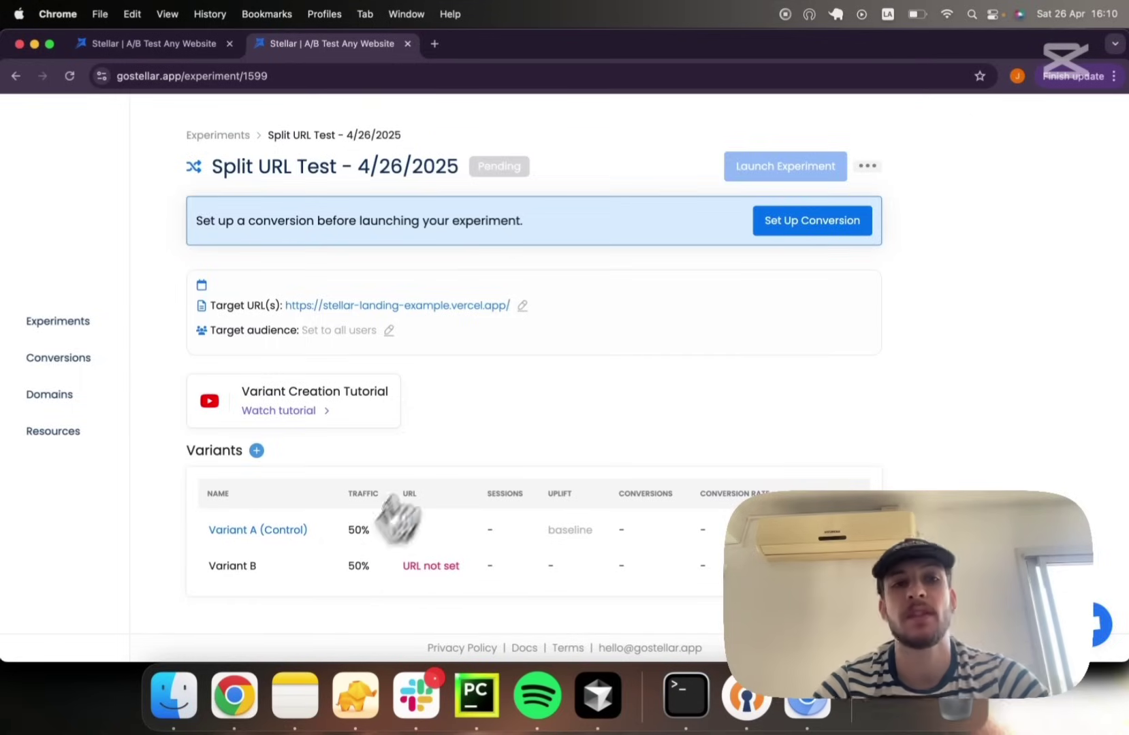
From the experiments list, begin a new AB experiment with Advanced URL Rules on
click(68, 321)
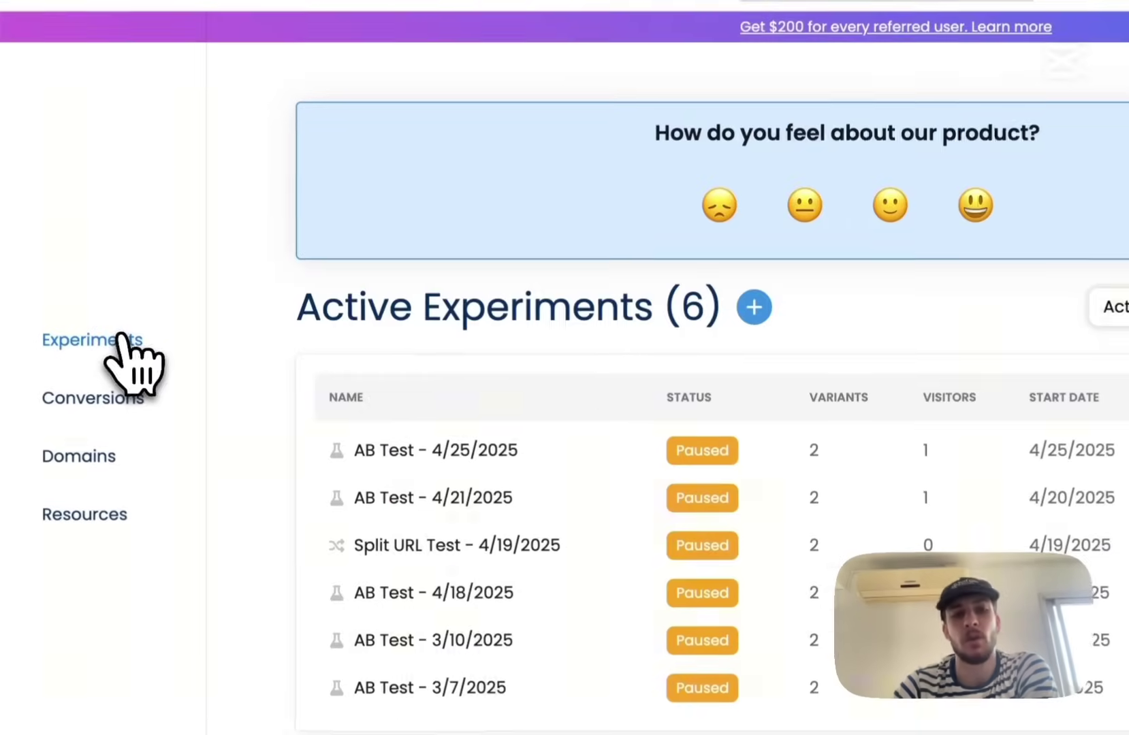
click(754, 308)
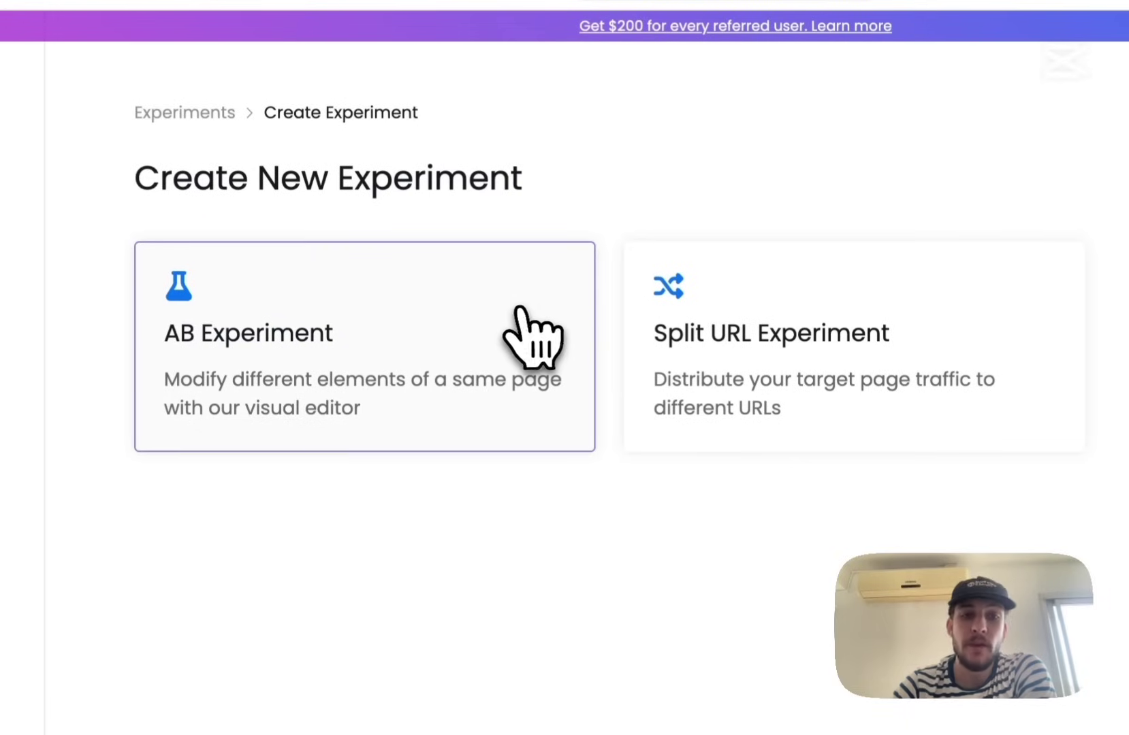
click(519, 311)
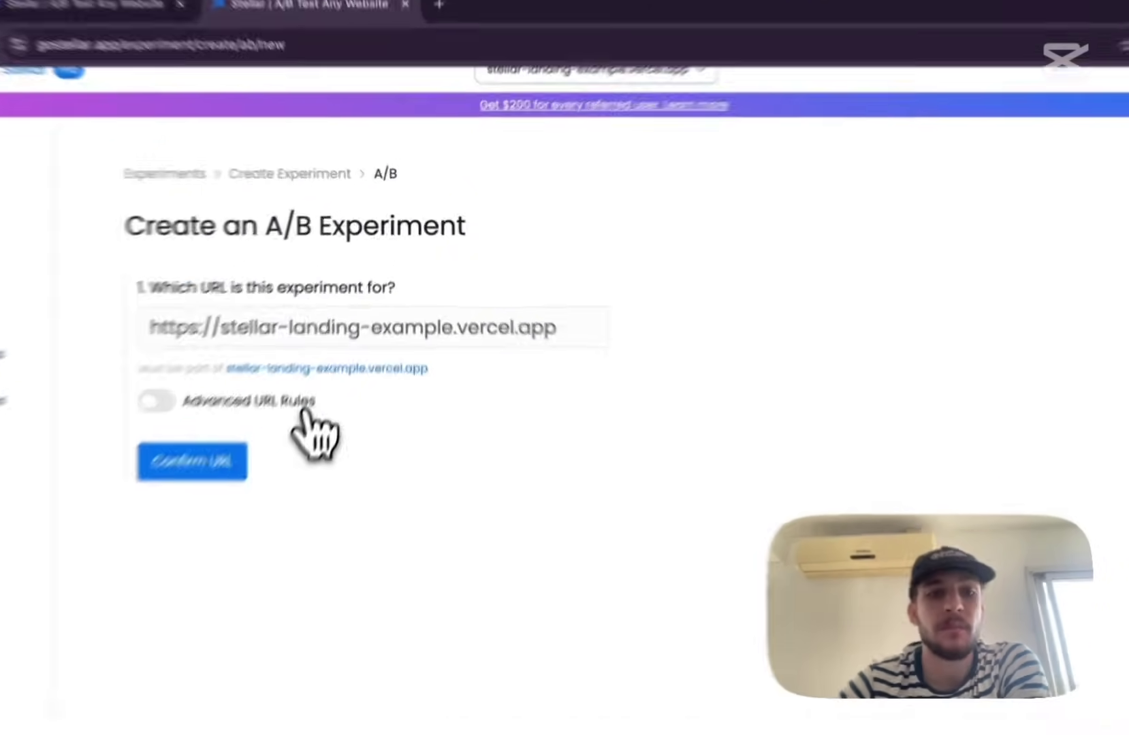
click(328, 364)
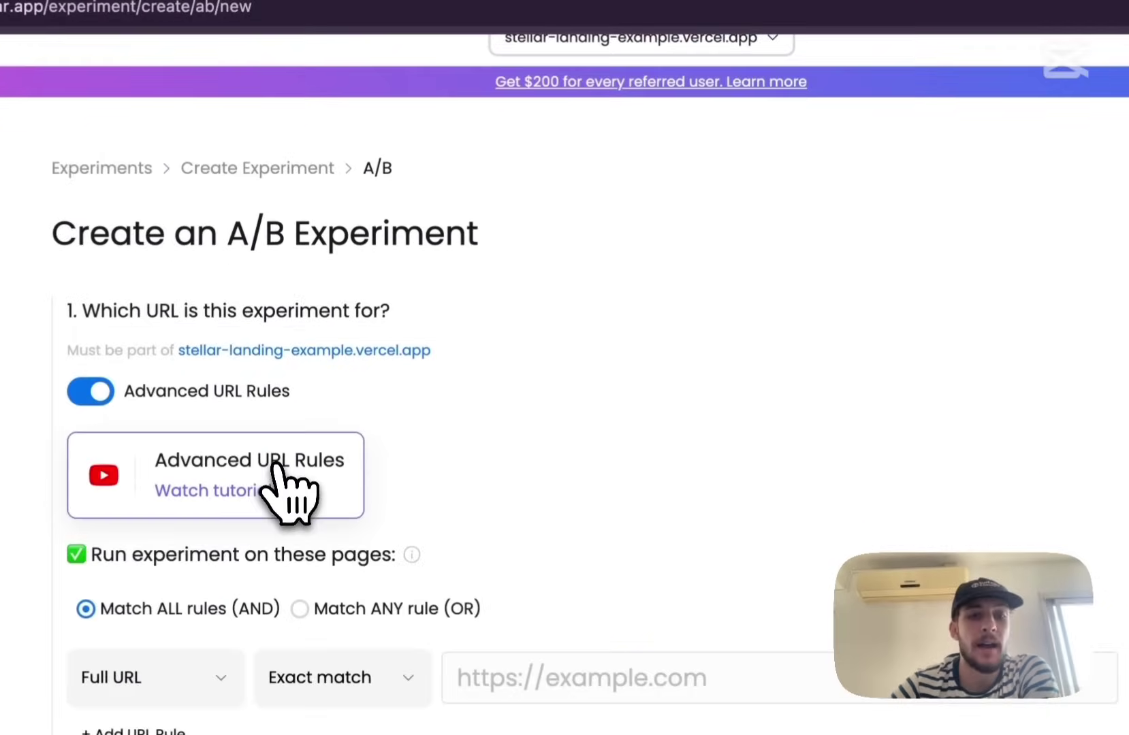
scroll(276, 463, down, 5)
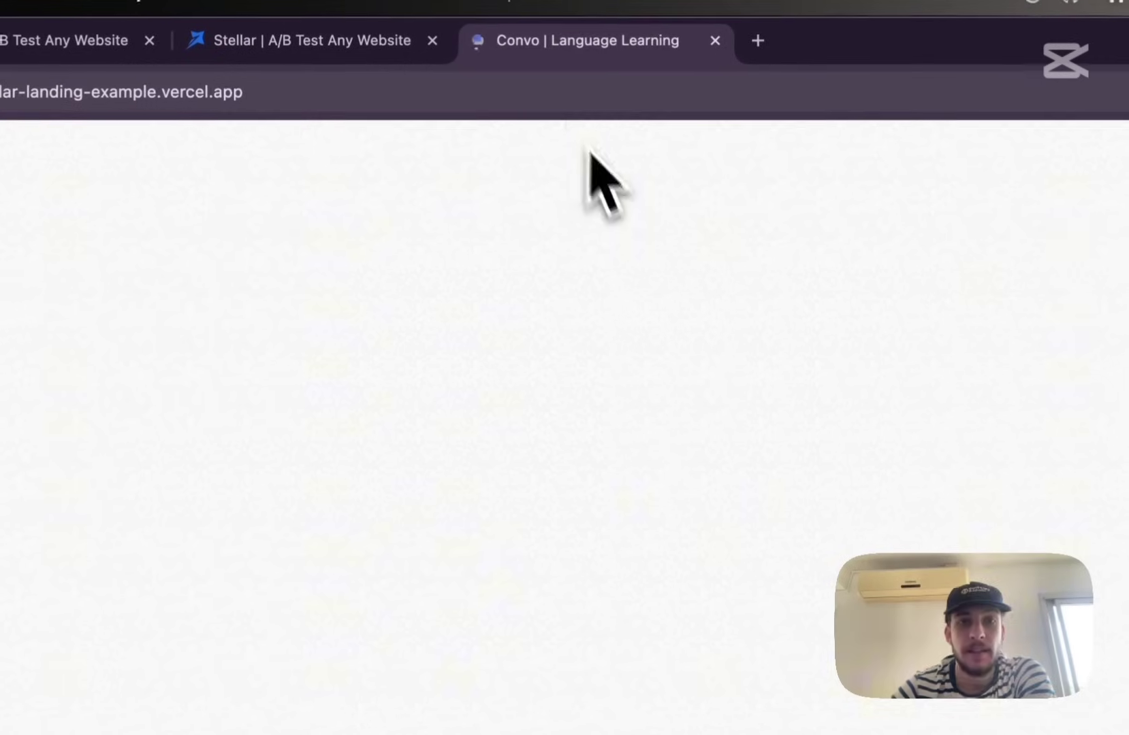
click(567, 96)
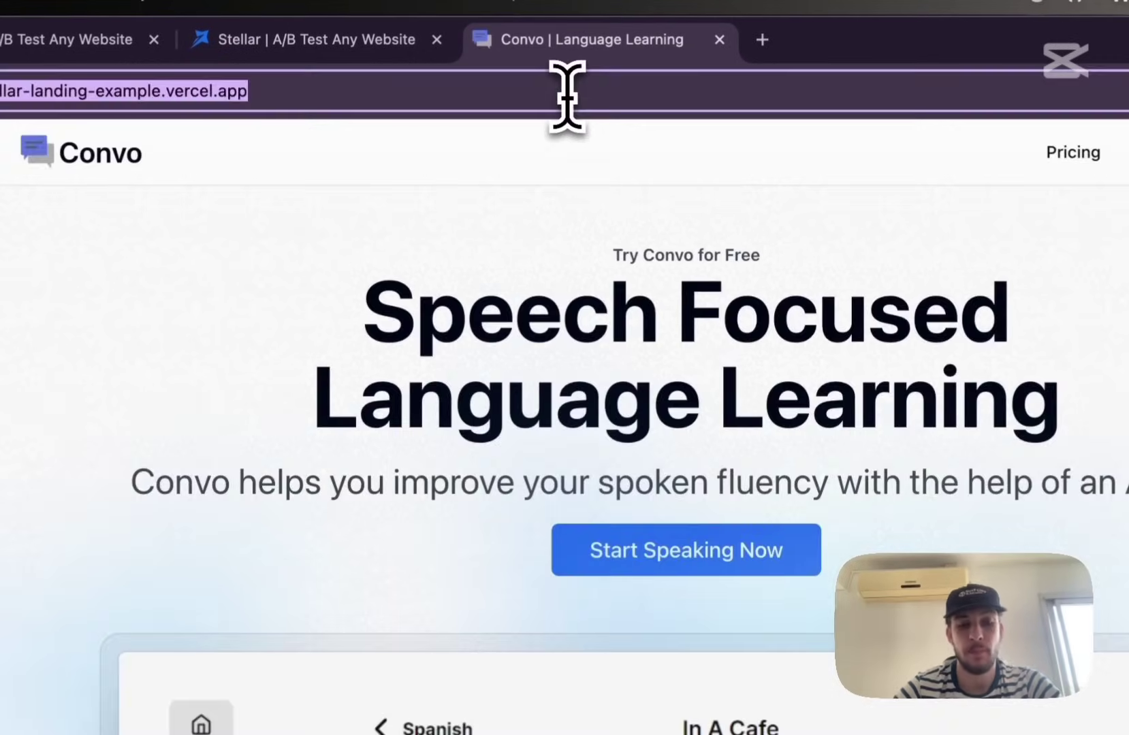
click(355, 42)
click(373, 457)
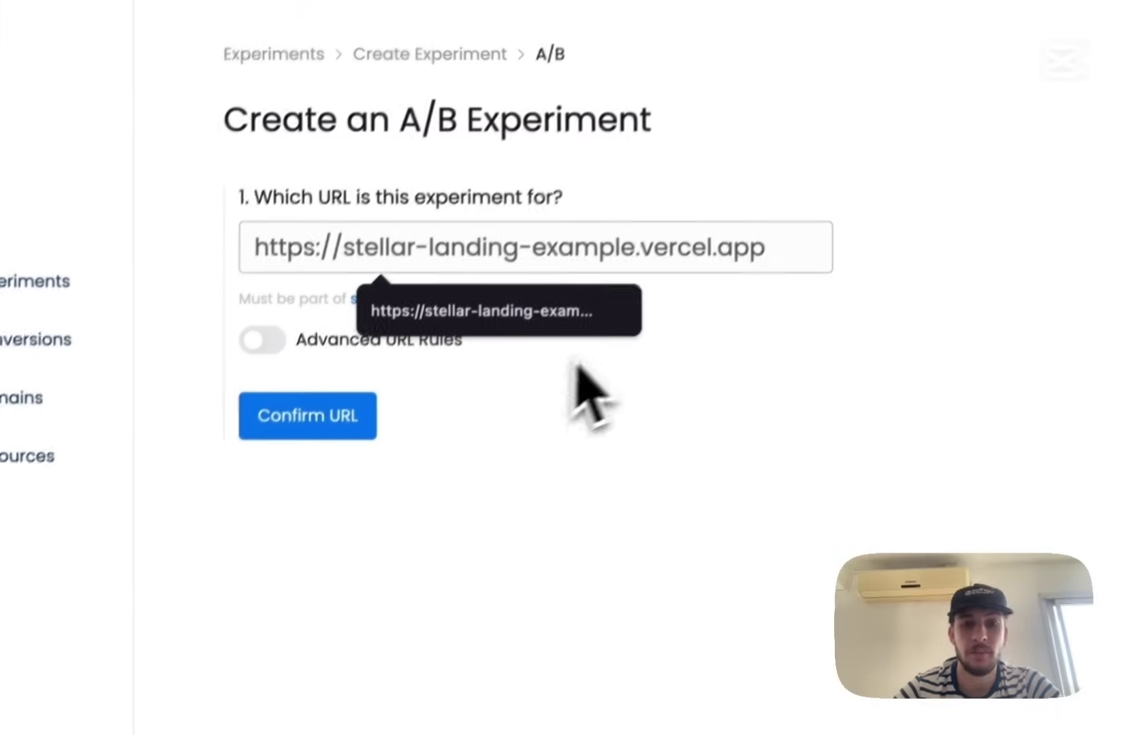
click(329, 421)
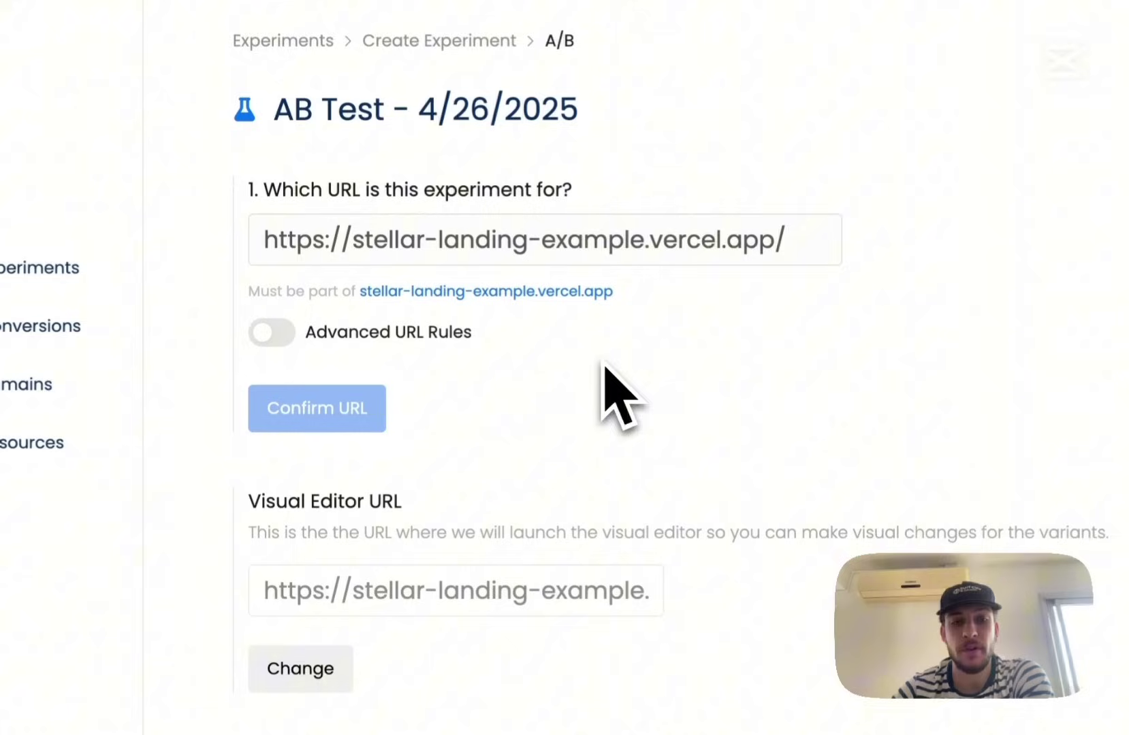
Add an advanced URL rule limiting the test to URLs containing /products/
click(444, 334)
scroll(450, 347, down, 3)
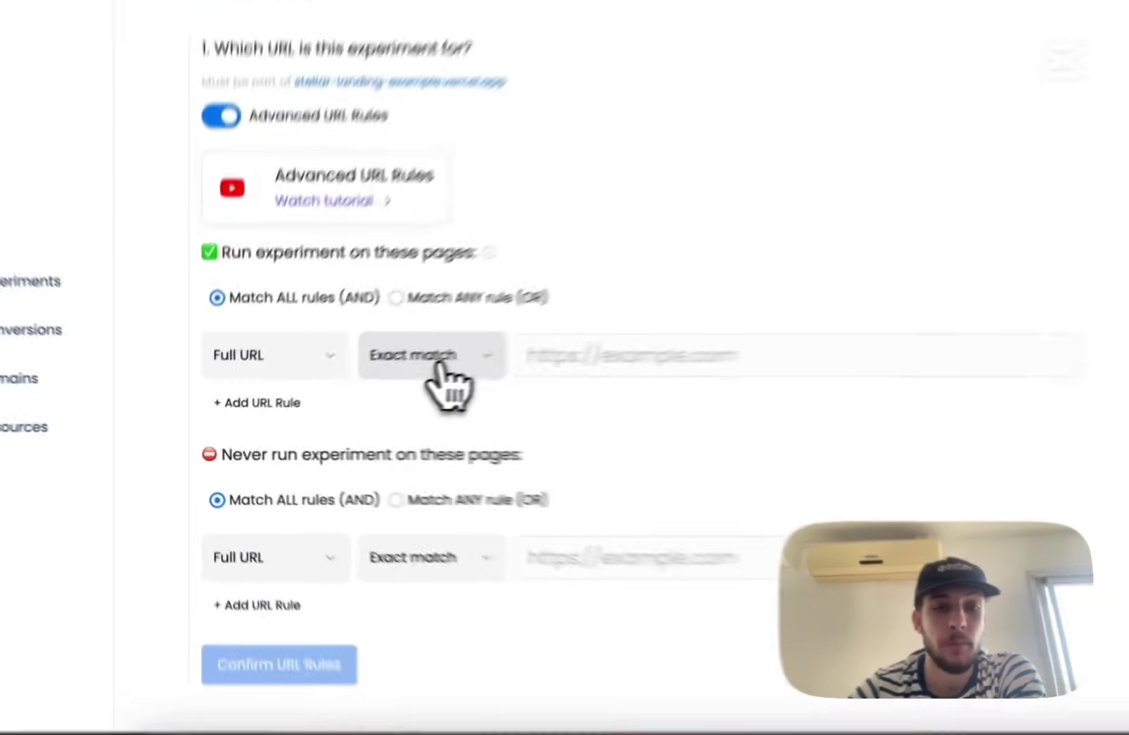
click(372, 379)
click(380, 444)
click(492, 385)
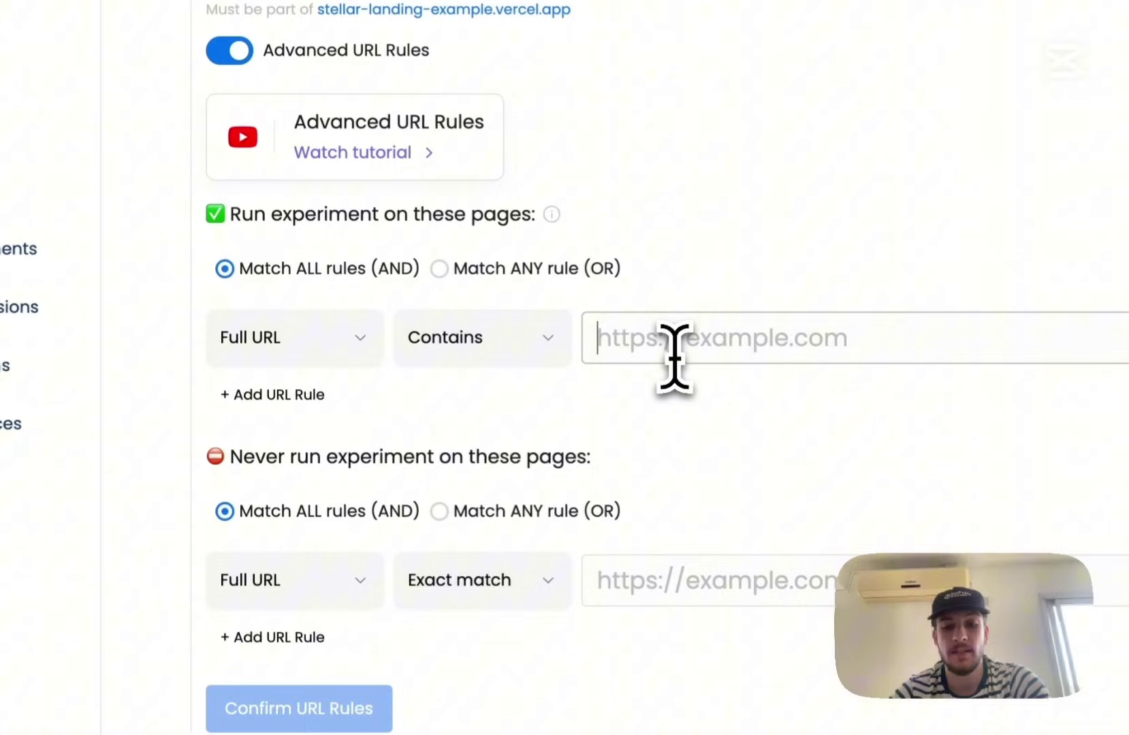
text(/products/)
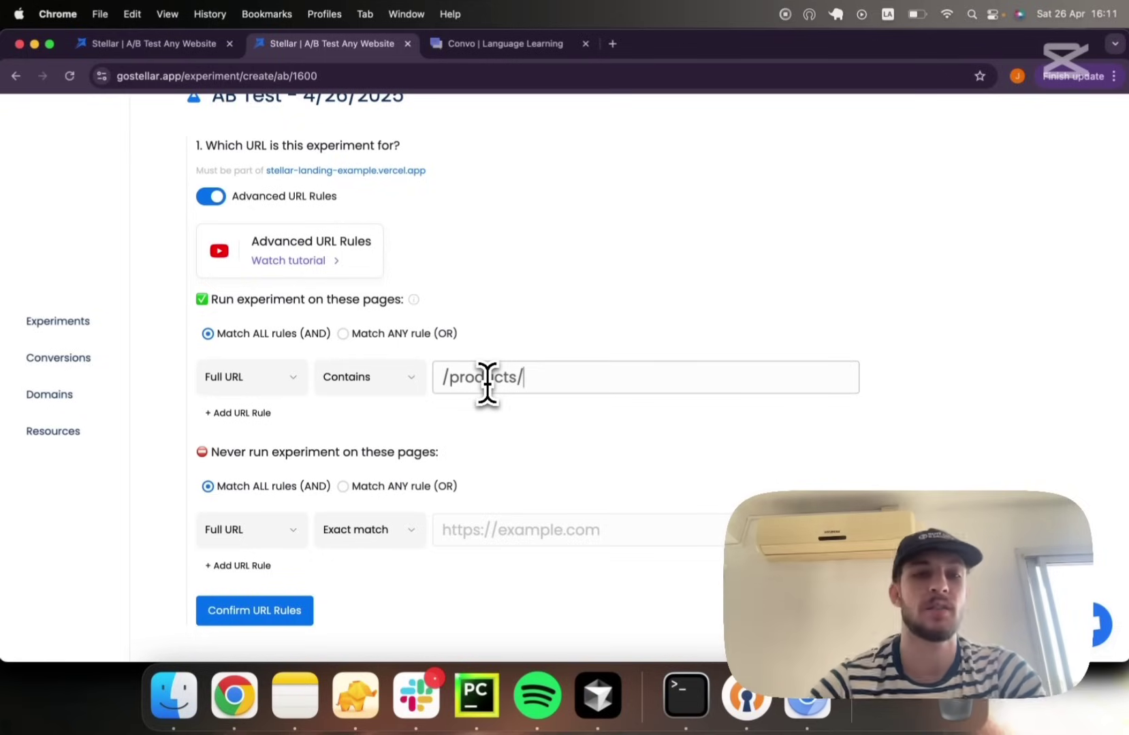
scroll(480, 389, down, 3)
scroll(479, 390, down, 10)
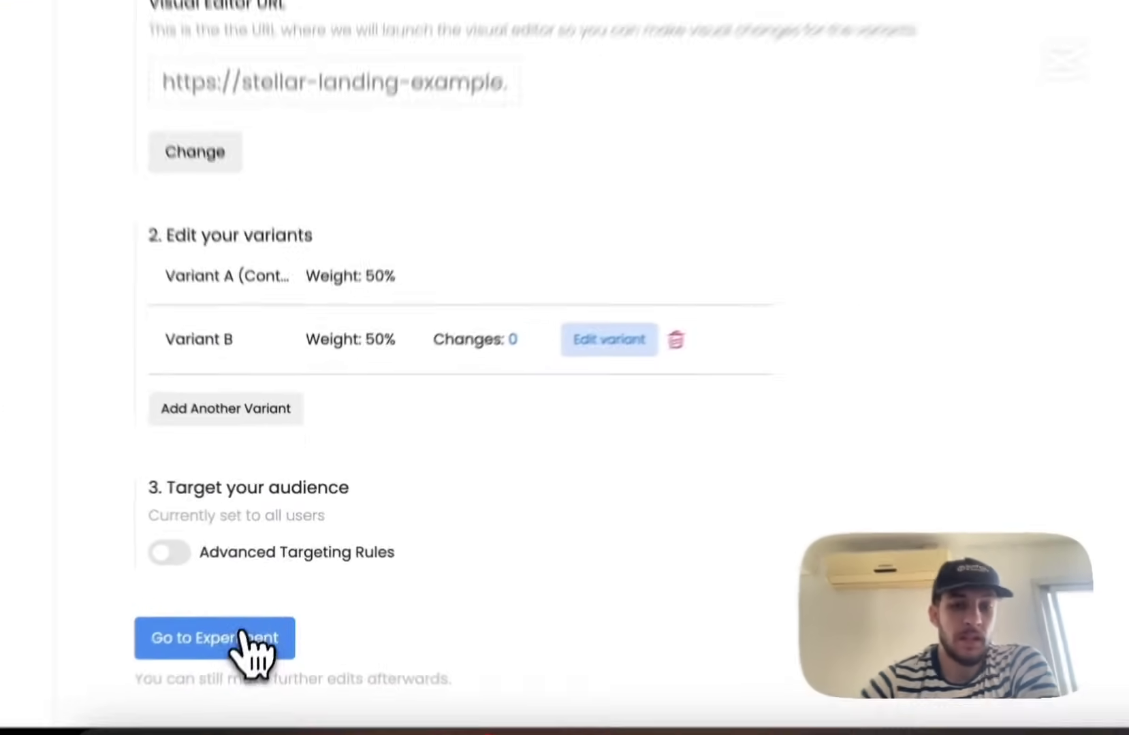
Open the new experiment's page and try device targeting in the audience settings, then disable it
click(263, 599)
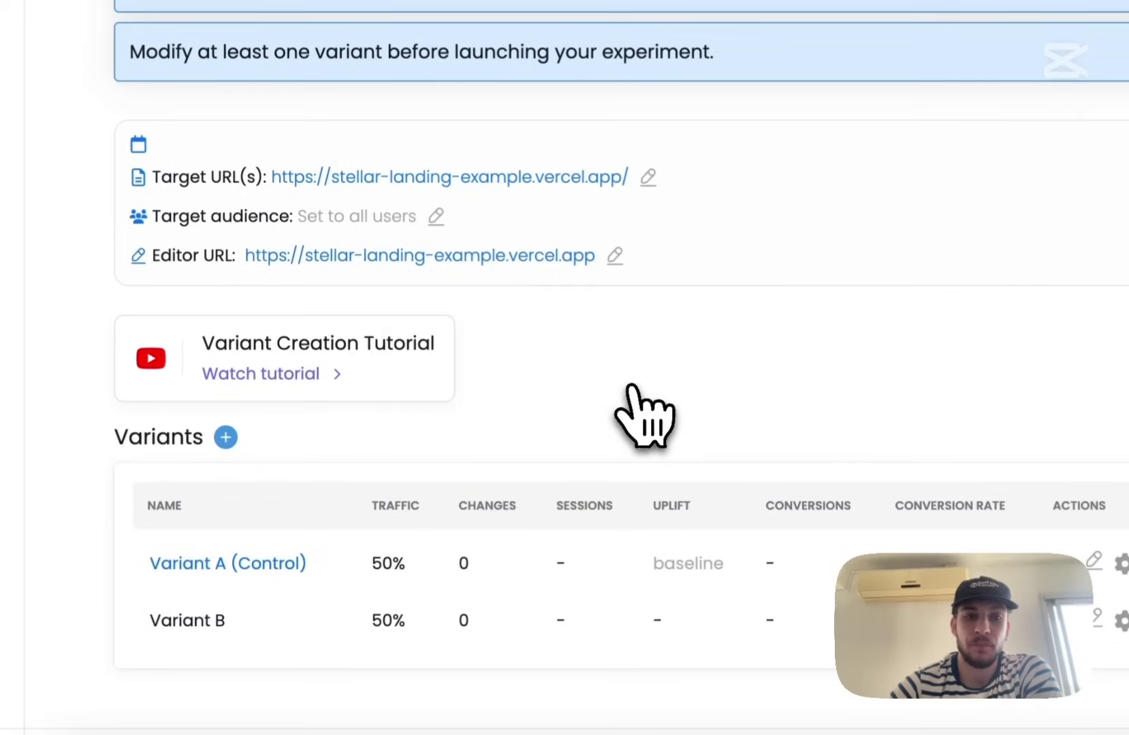
click(436, 217)
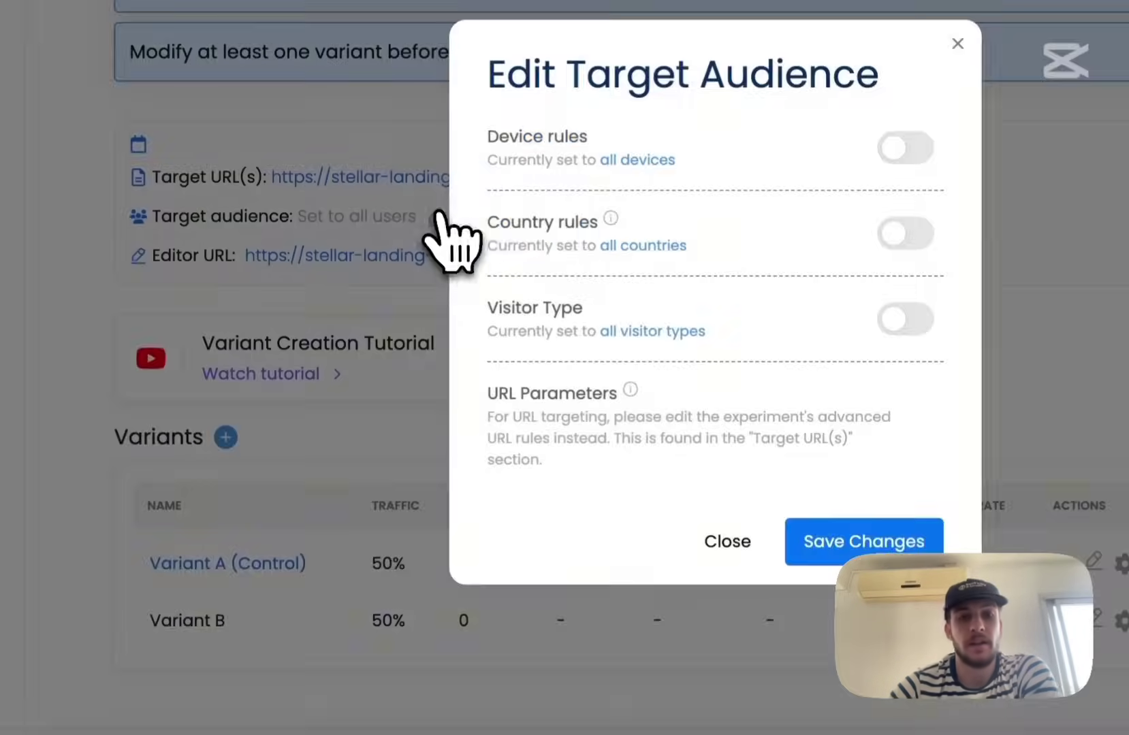
click(691, 242)
click(548, 310)
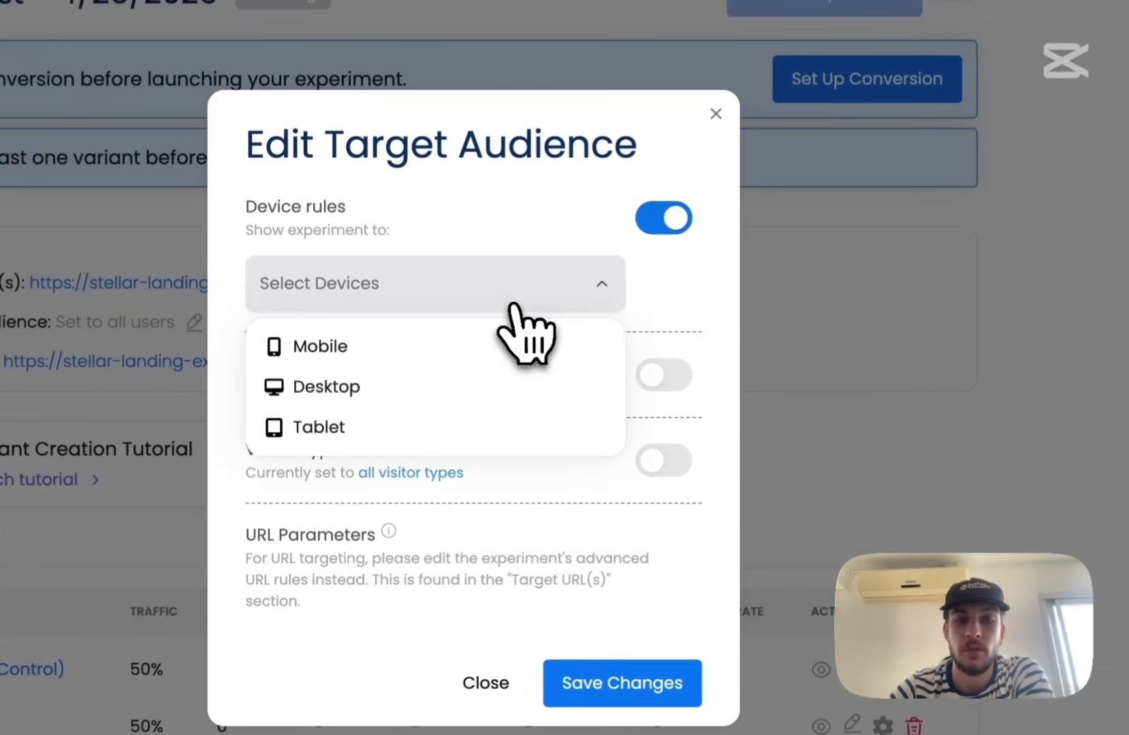
click(604, 282)
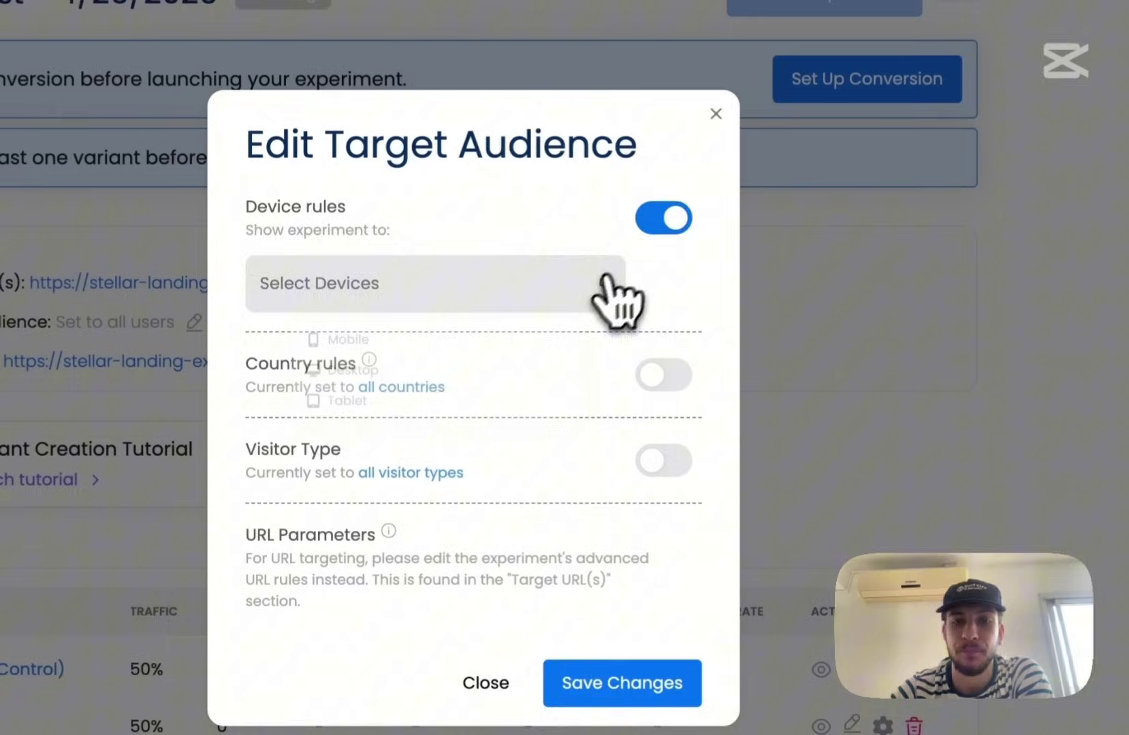
click(664, 220)
Try country and visitor type targeting, turn both back off, and close the audience settings
click(661, 339)
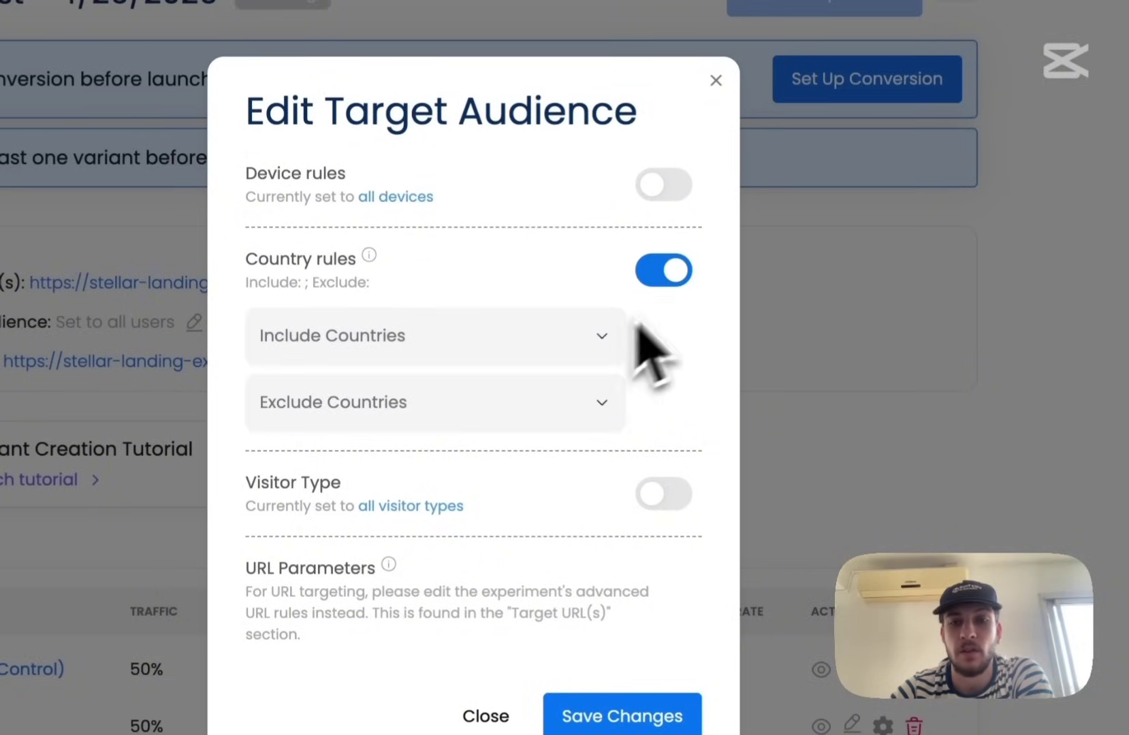
click(589, 330)
click(666, 276)
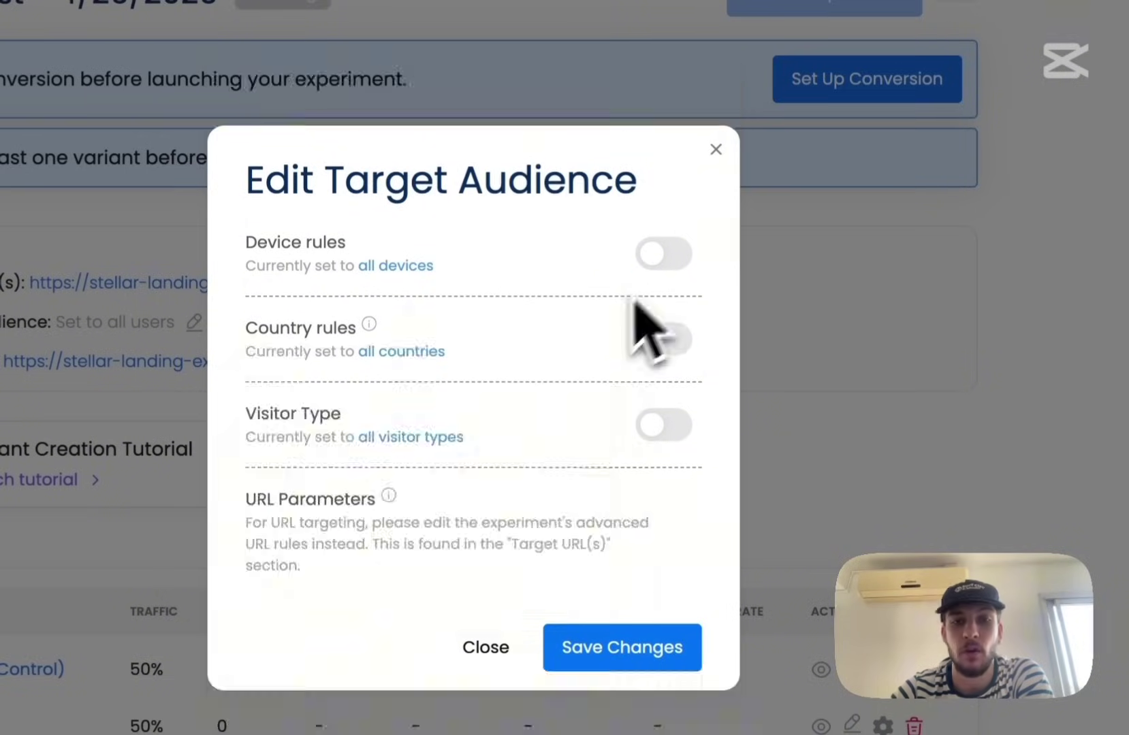
click(664, 428)
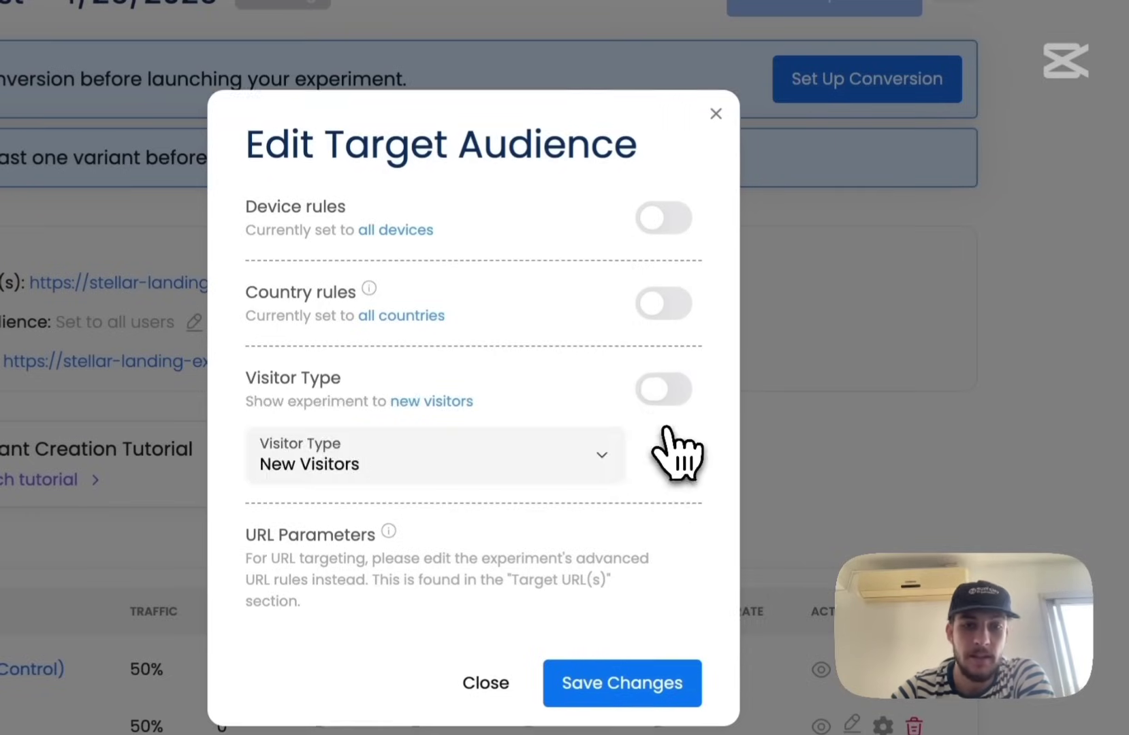
click(606, 463)
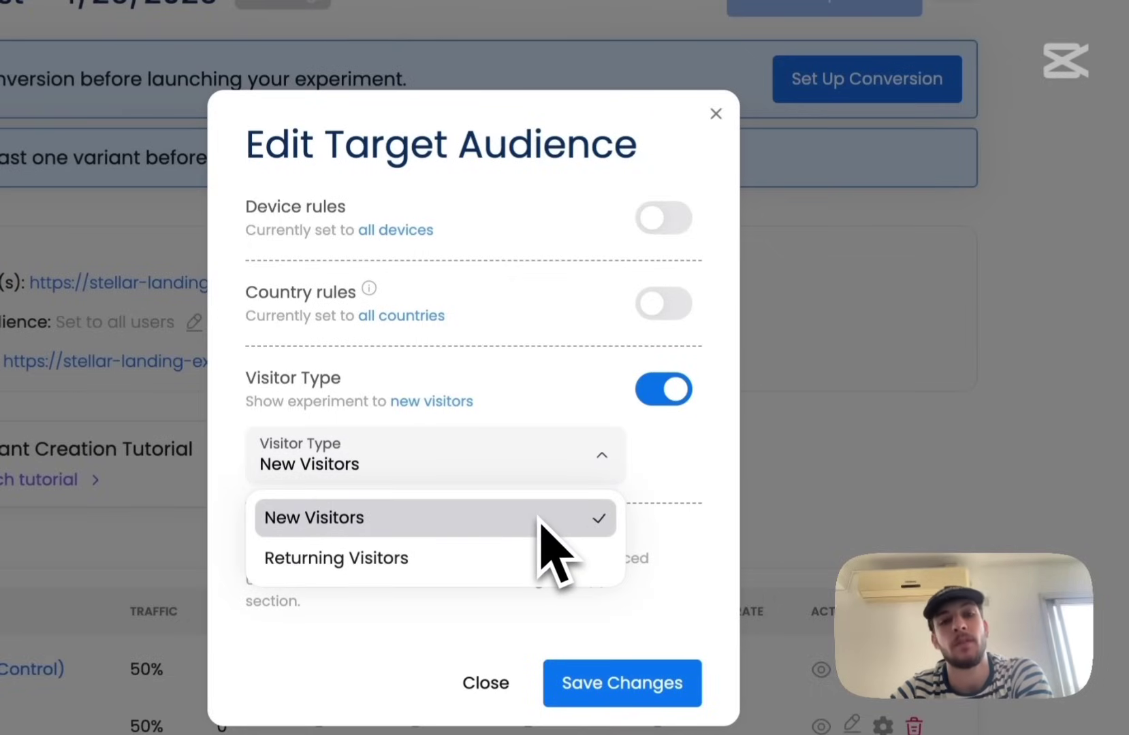
click(688, 389)
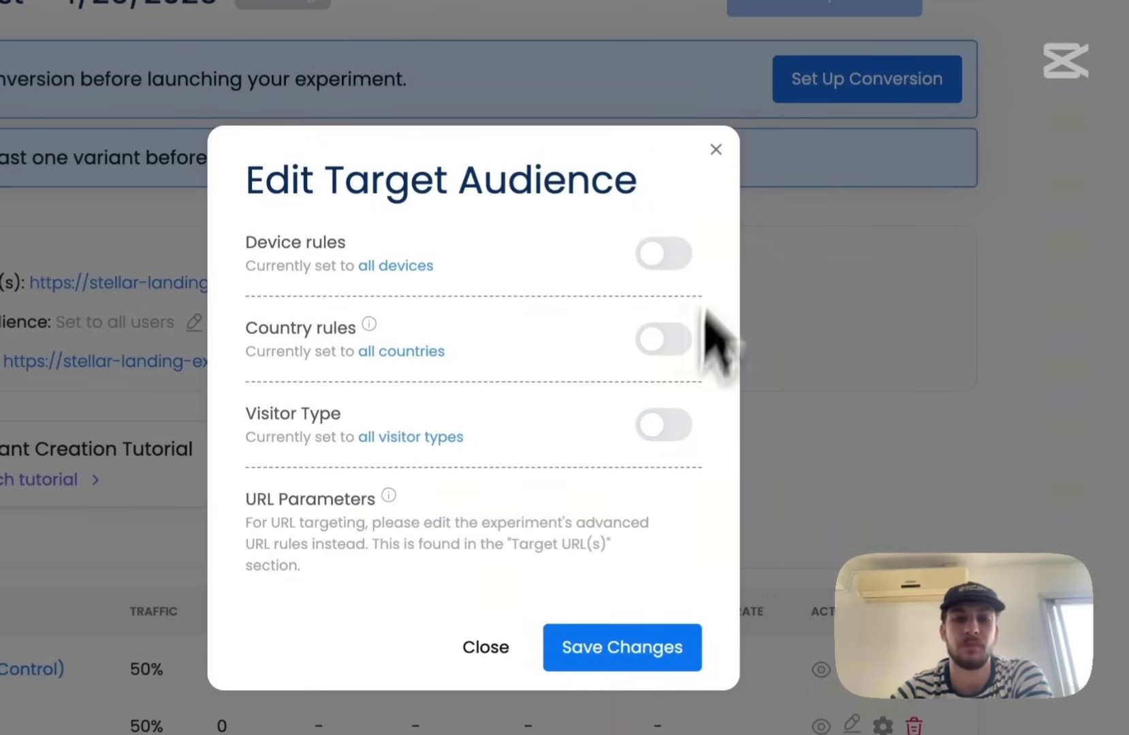
click(716, 149)
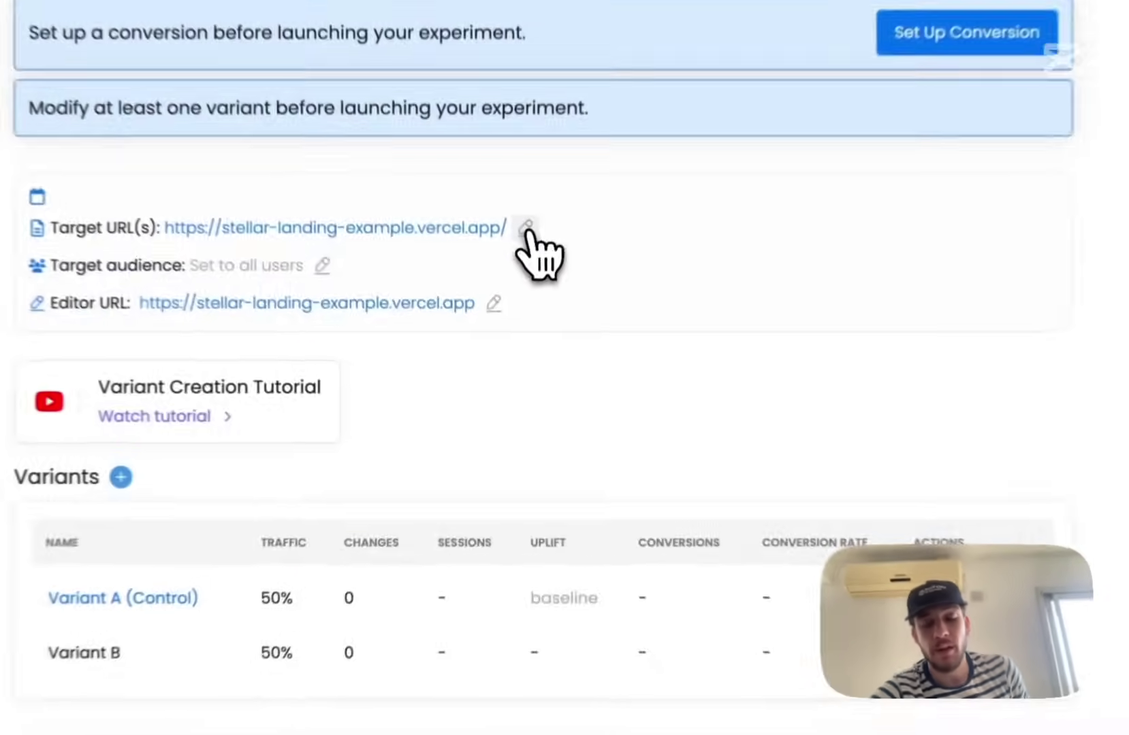
Turn on advanced URL rules with a Query params / Contains first rule
click(522, 299)
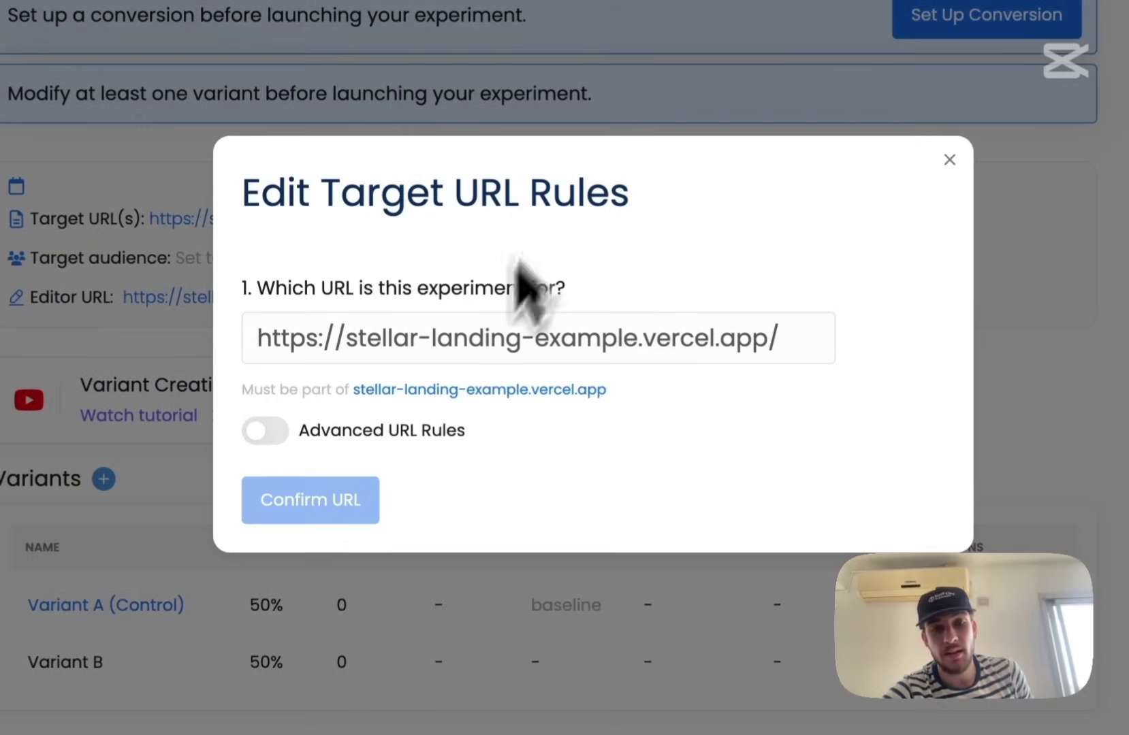
click(416, 434)
scroll(417, 436, down, 1)
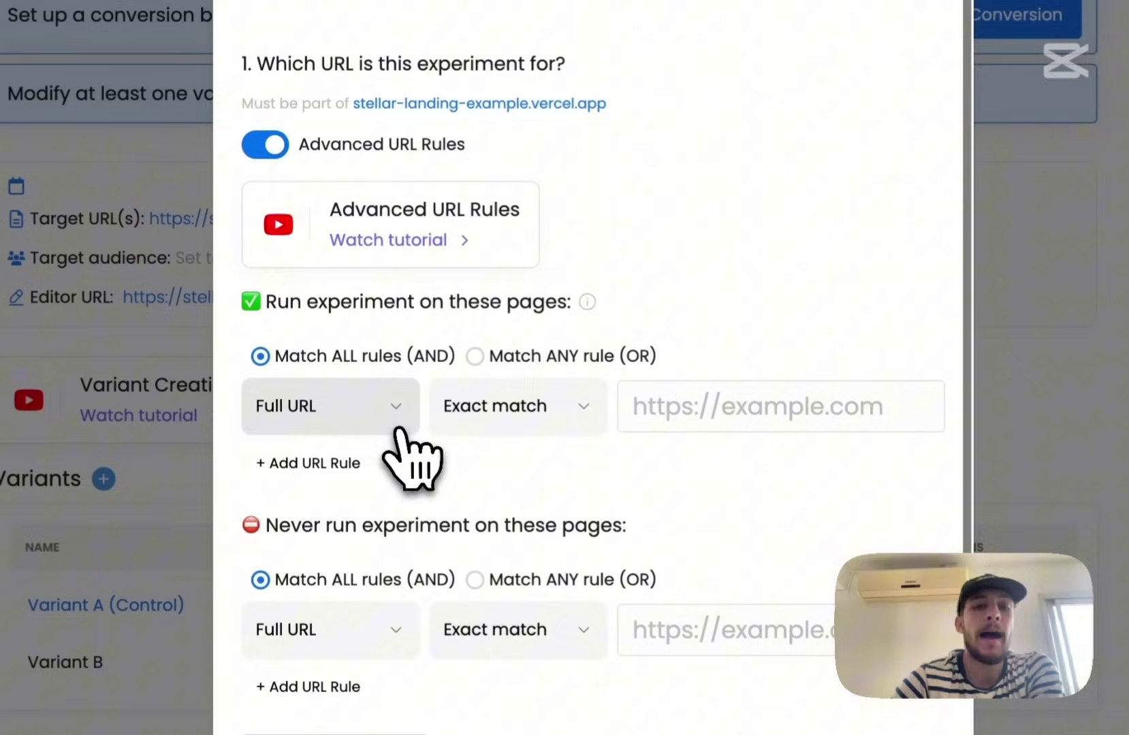
click(397, 429)
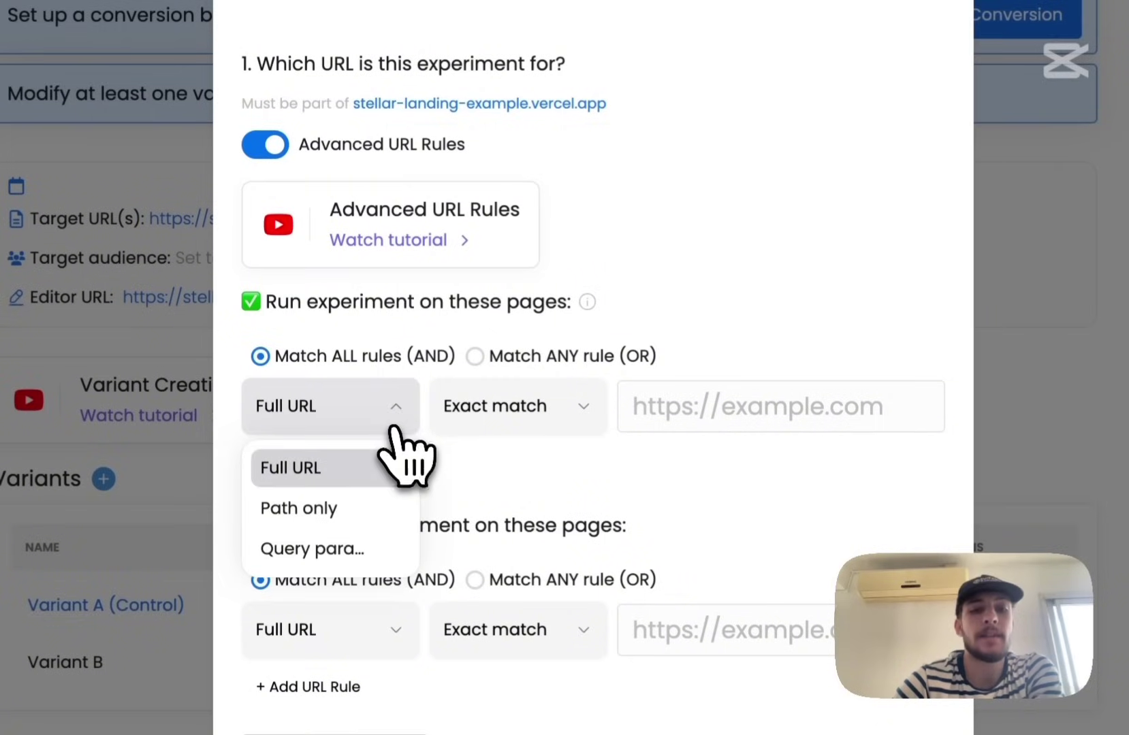
click(371, 549)
click(524, 417)
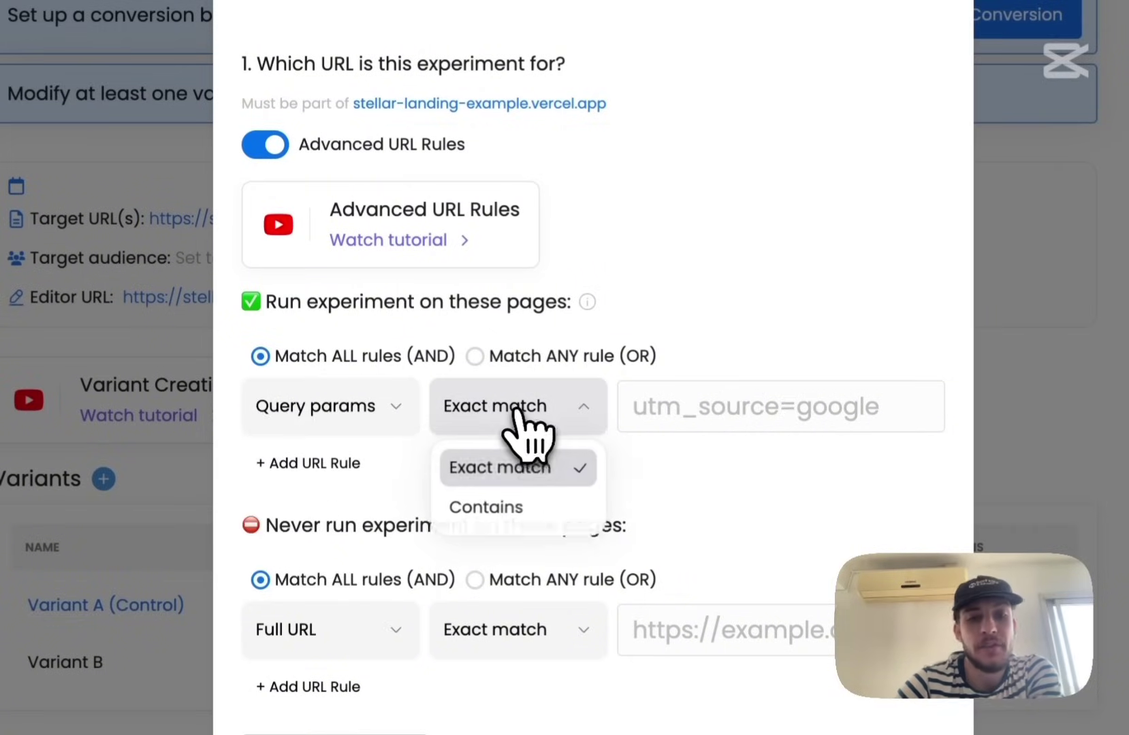
click(519, 510)
Enter utm_source=google as the rule value and close the URL rules dialog
click(742, 406)
text(utm_)
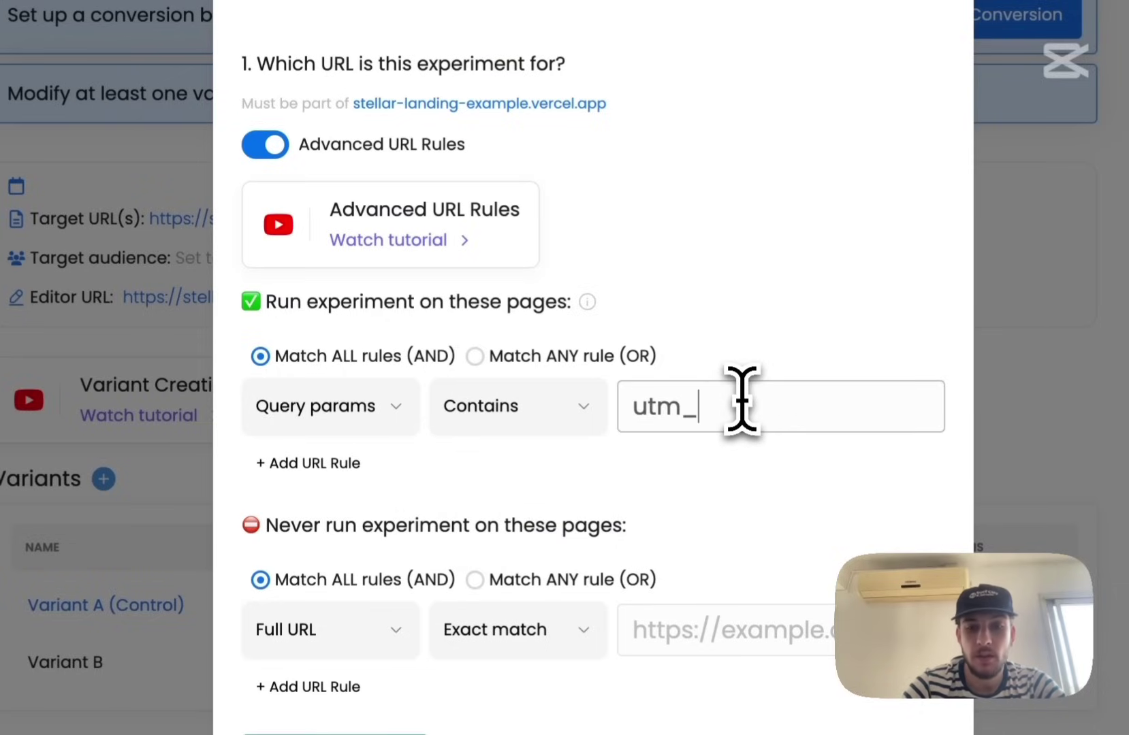
text(source0)
key(BackSpace)
text(=google)
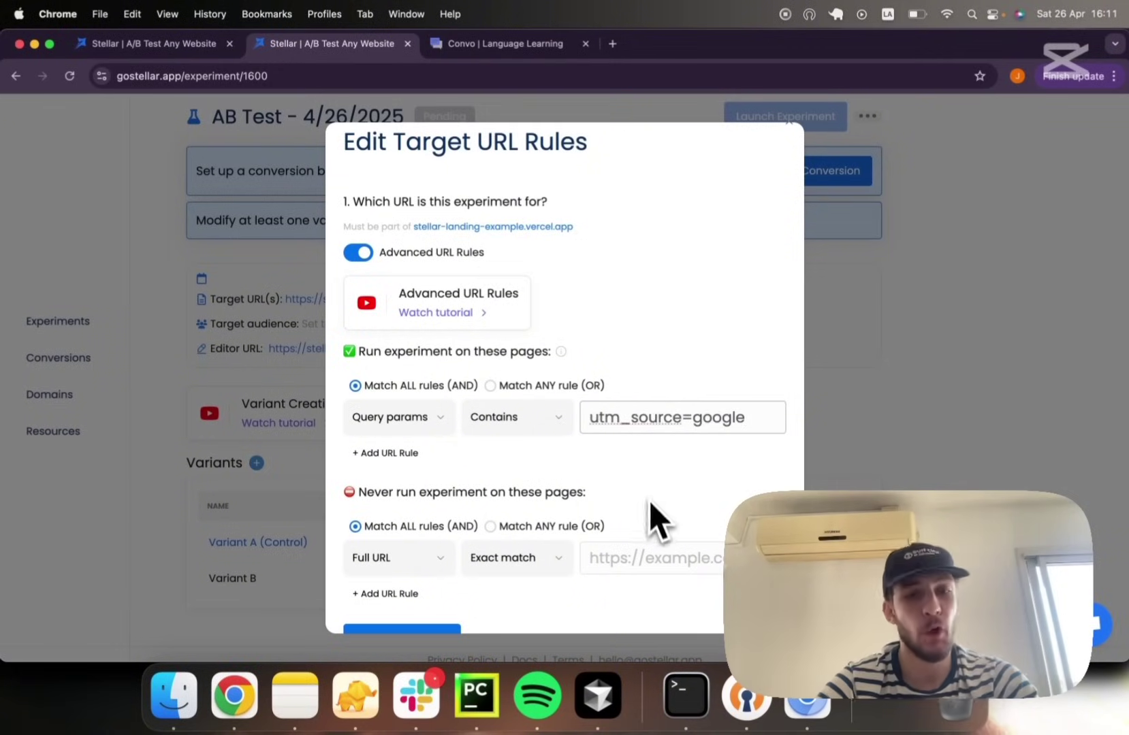
scroll(649, 499, down, 1)
scroll(738, 211, up, 1)
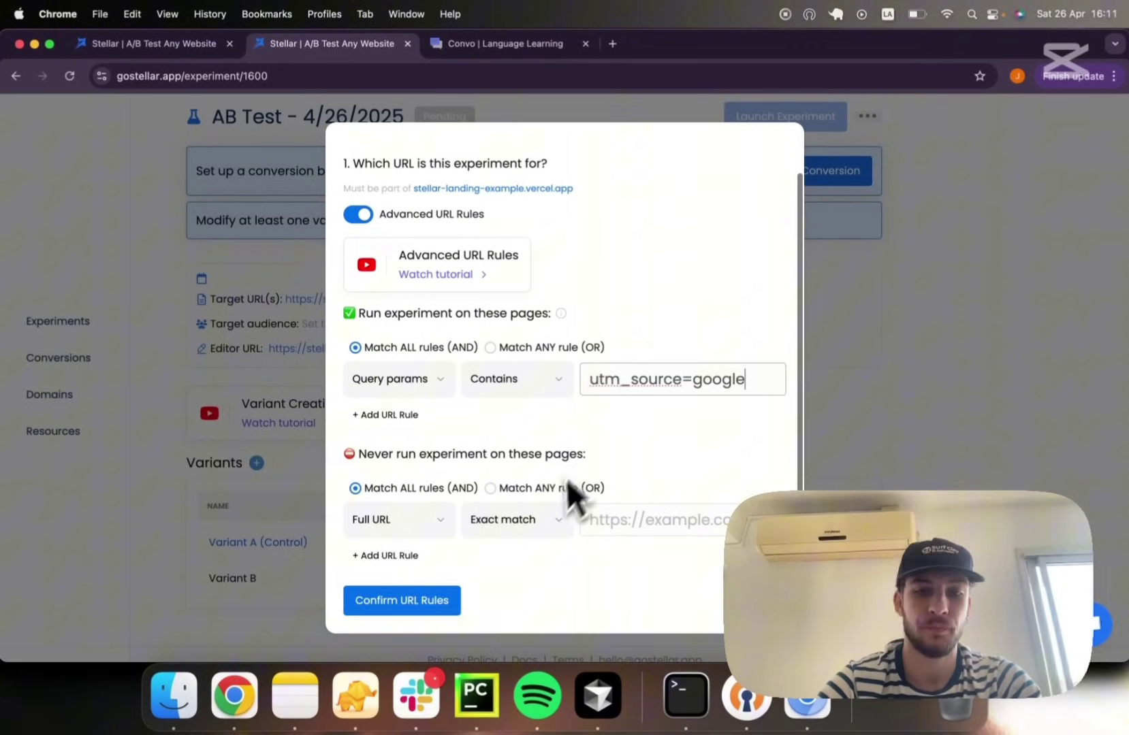
click(776, 259)
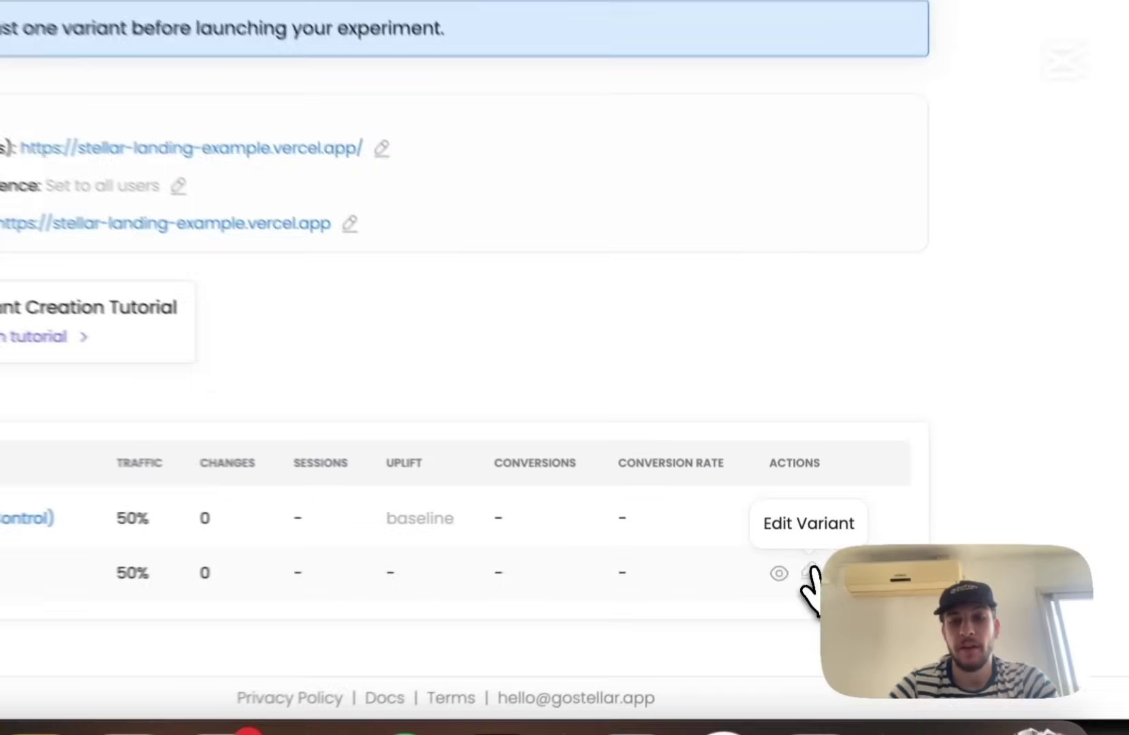
Glance at Variant B's Global CSS/JS code unchanged, then open Variant B in the Visual Editor
click(802, 566)
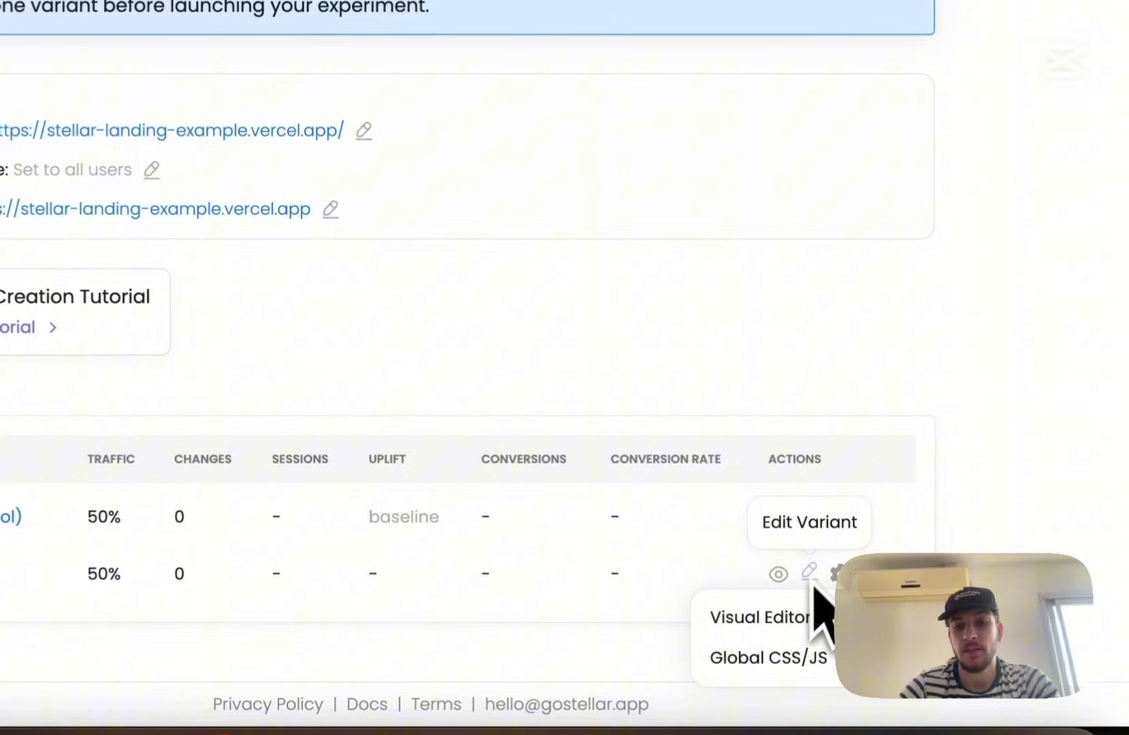
click(793, 658)
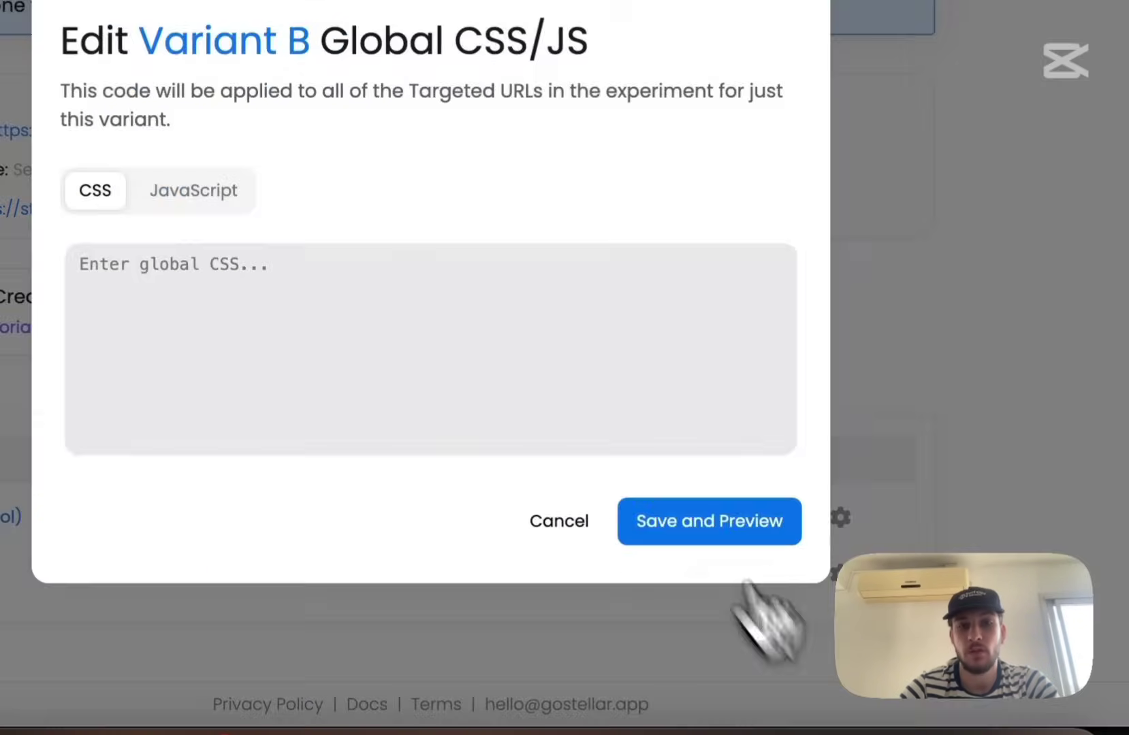
click(177, 192)
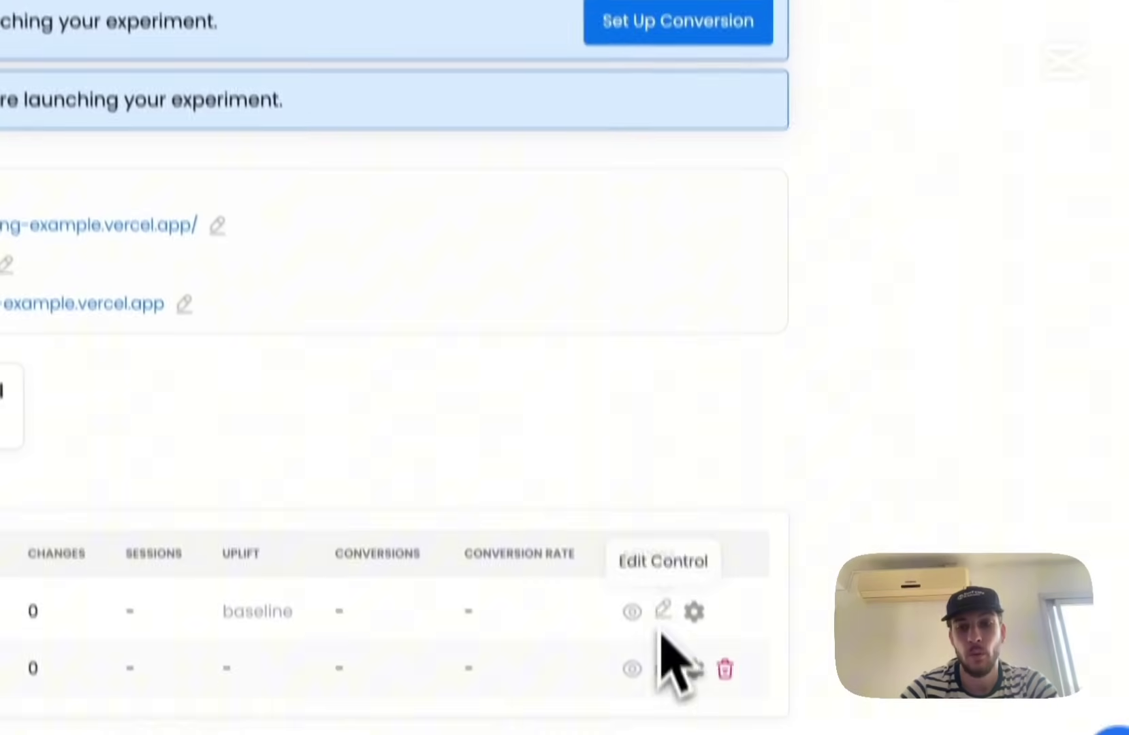
click(662, 619)
click(657, 657)
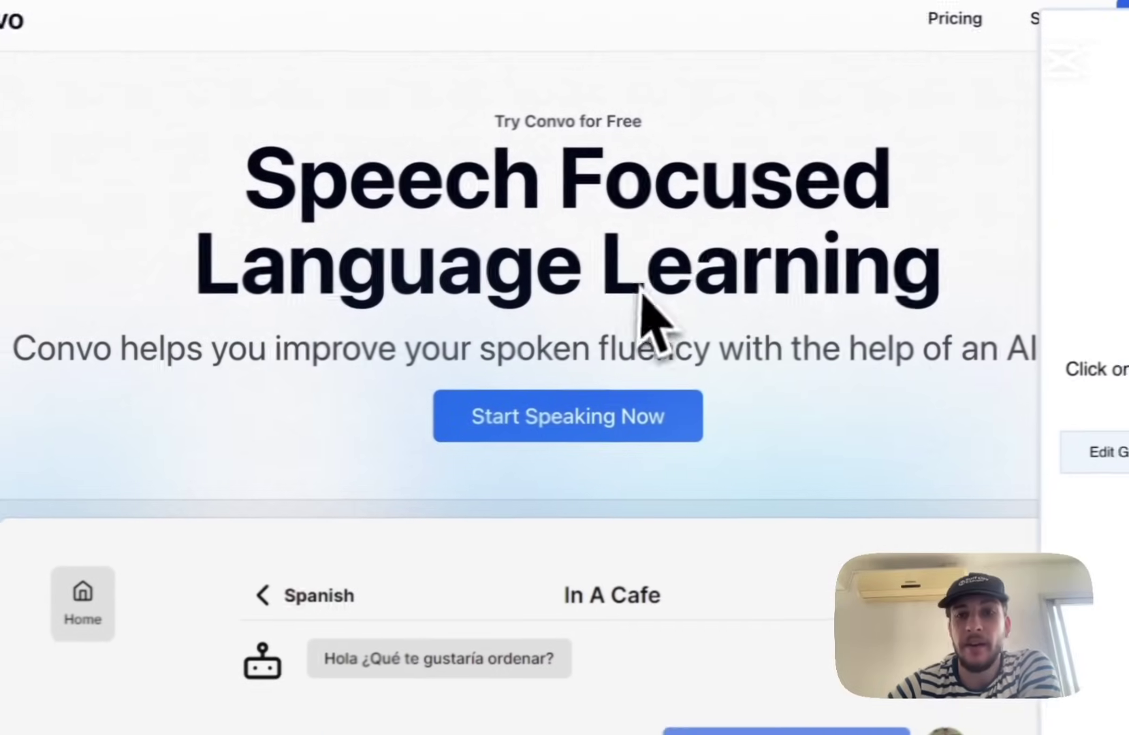
Try 'Best app in {{}}city' as the headline, revert to the original text, and request AI text variants
click(763, 244)
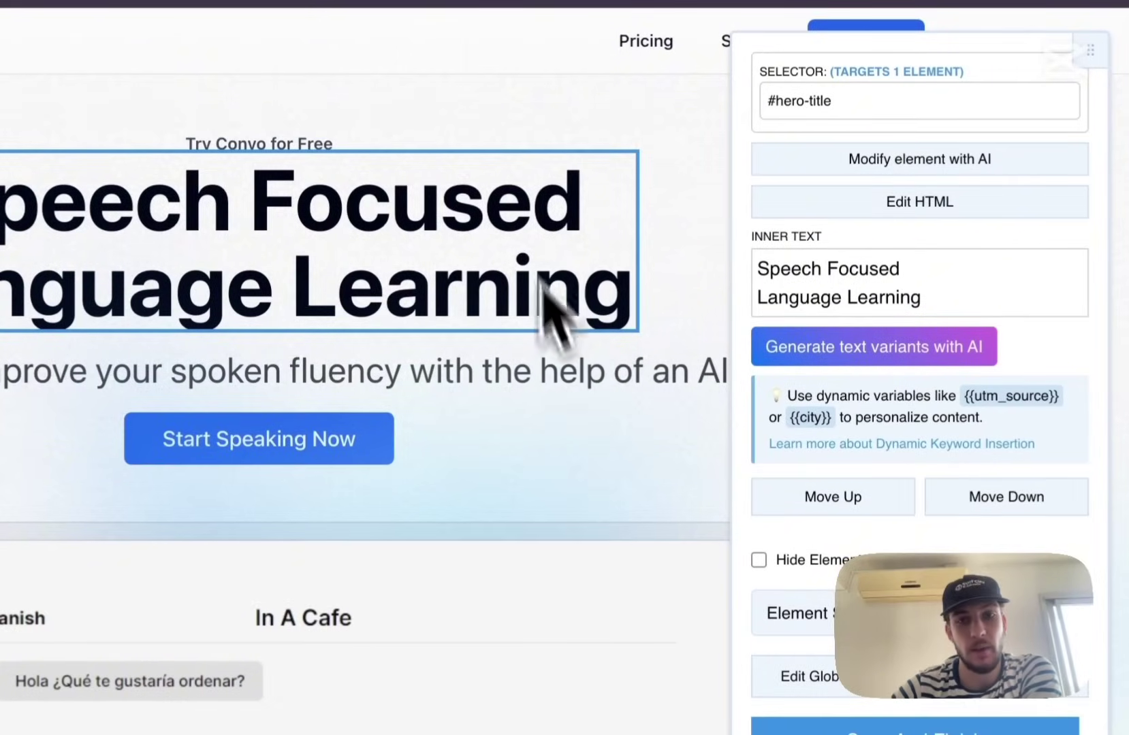
text(B)
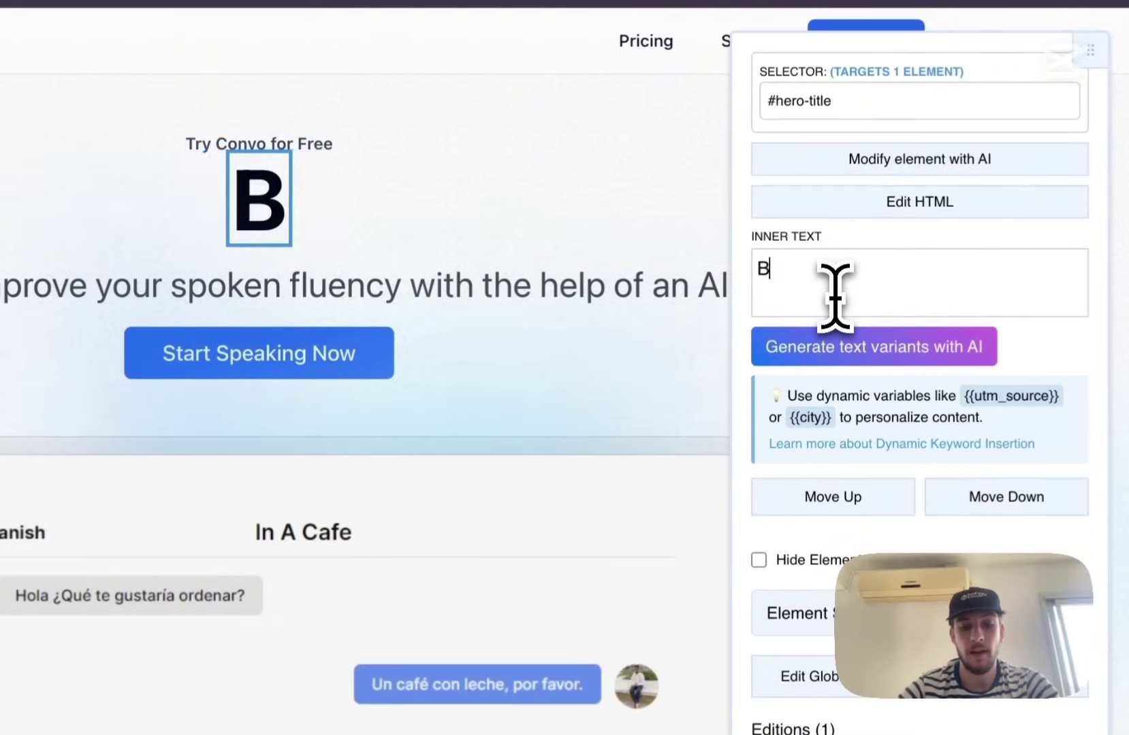
text(est )
text(app in)
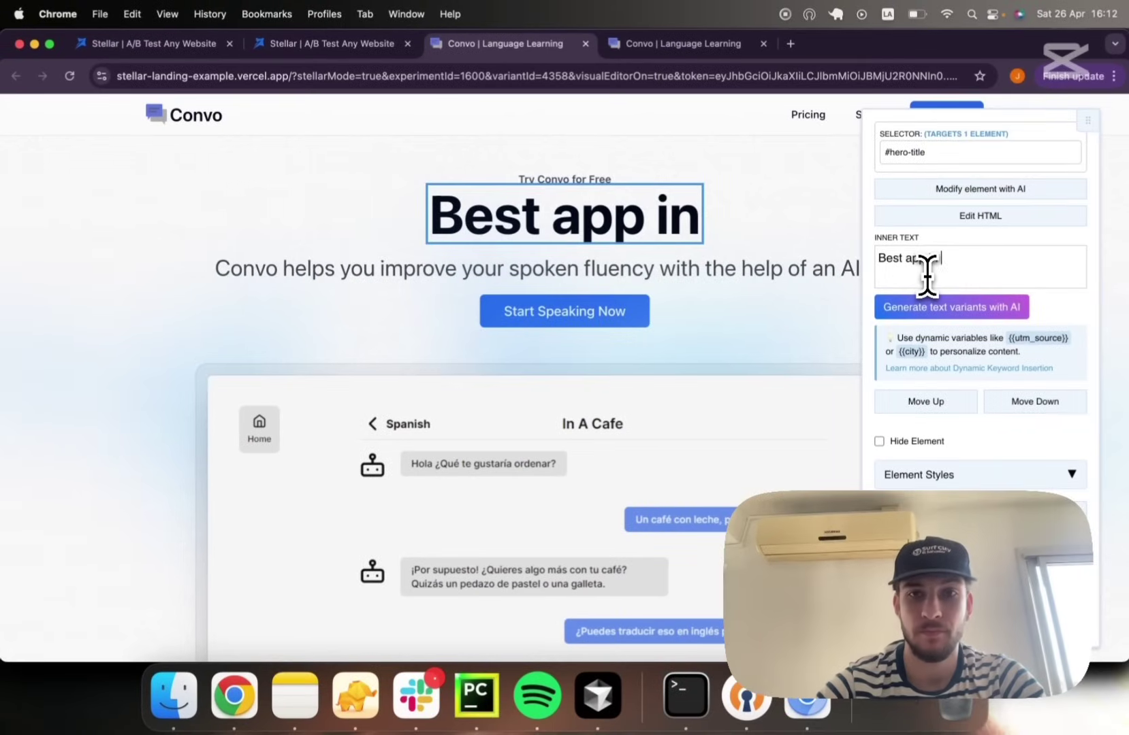
text( {{}})
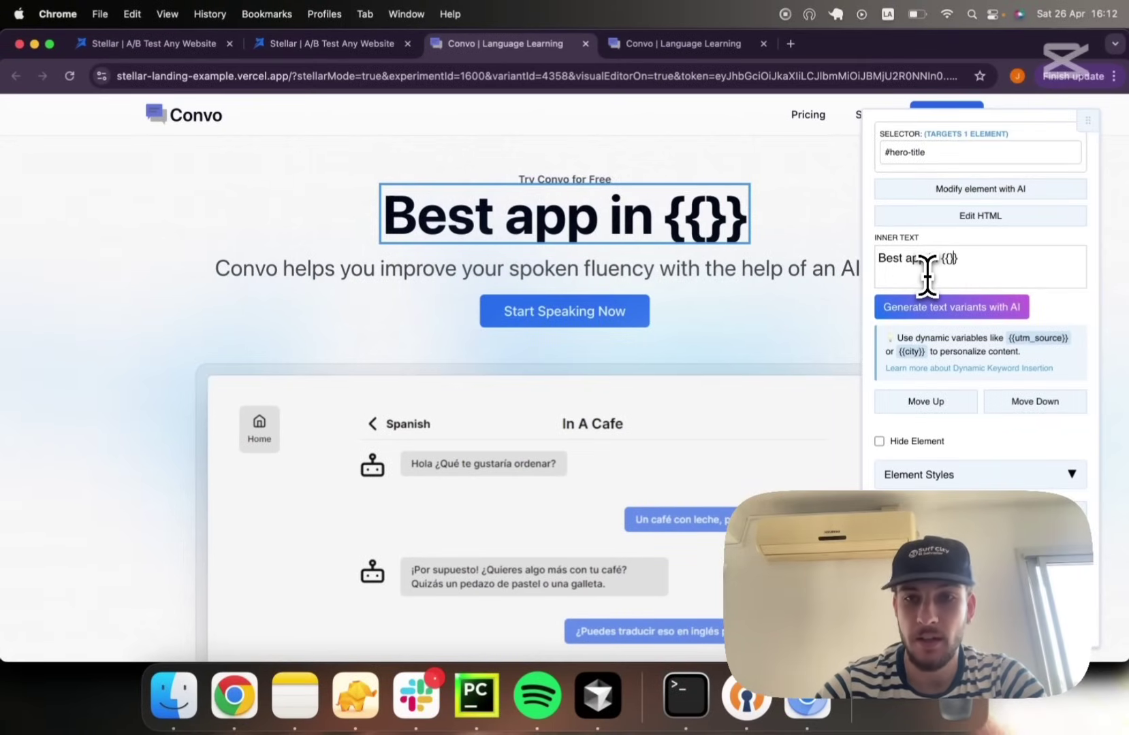
text(city)
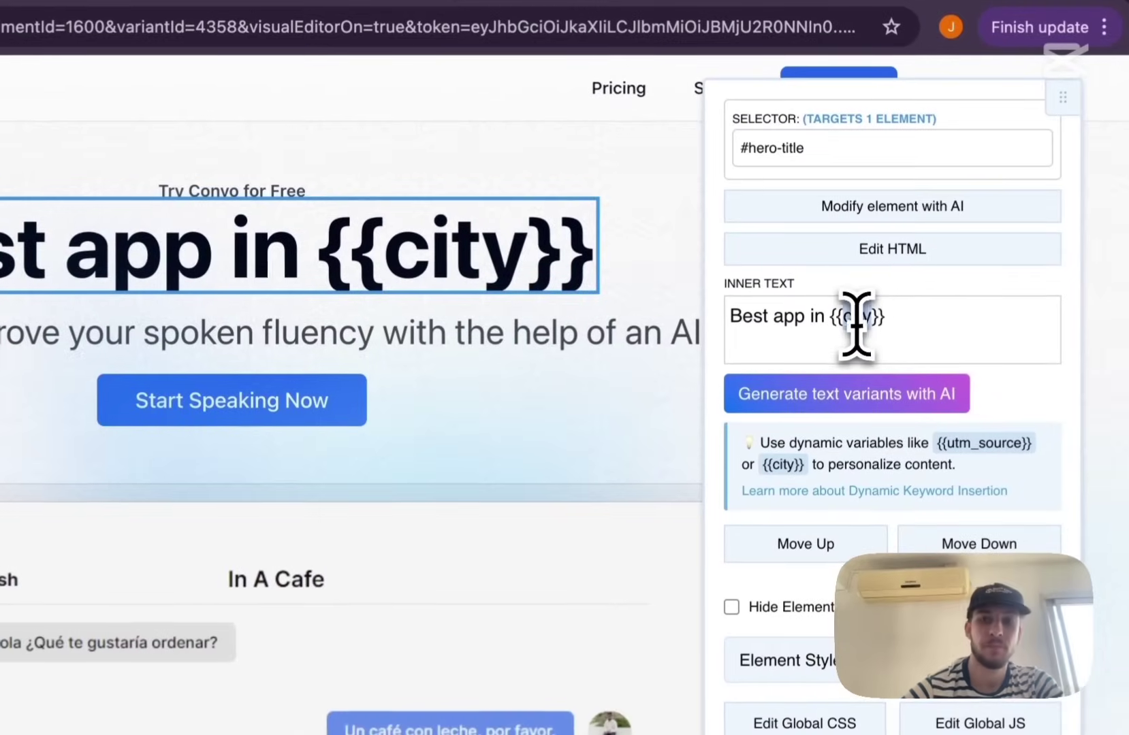
key(BackSpace)
key(BackSpace)
key(BackSpace)
key(BackSpace)
key(BackSpace)
key(BackSpace)
key(BackSpace)
key(BackSpace)
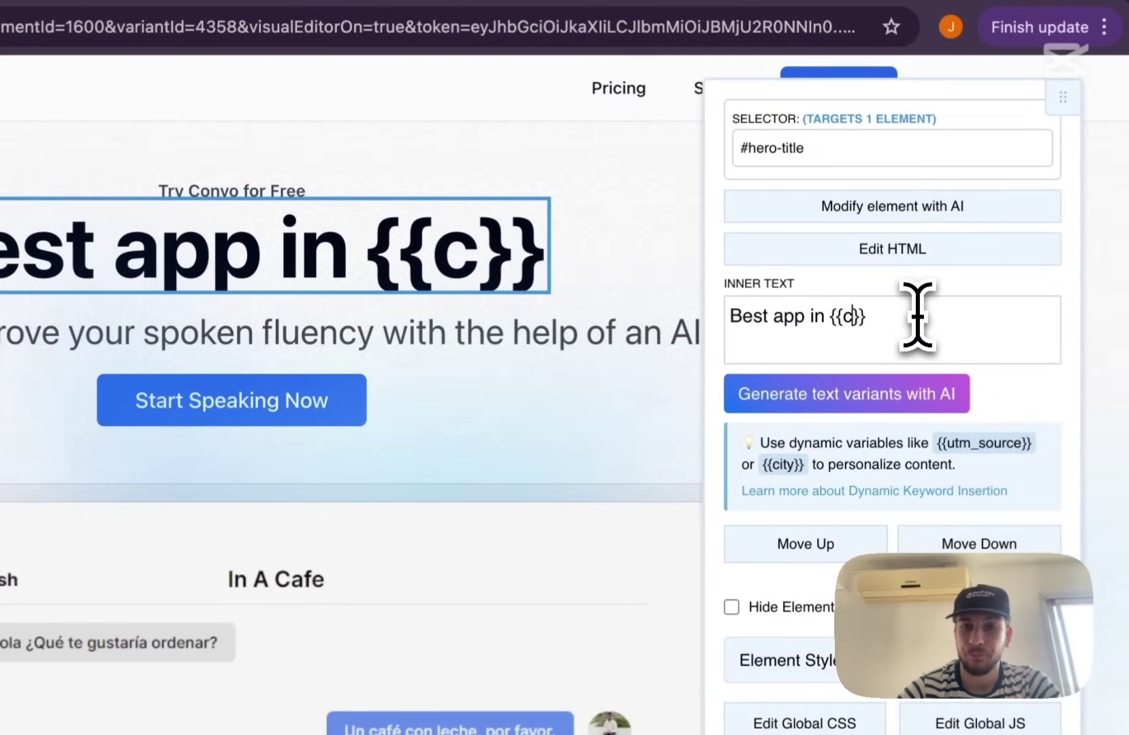
key(BackSpace)
key(BackSpace)
key(BackSpace)
key(BackSpace)
key(BackSpace)
key(BackSpace)
key(BackSpace)
key(super+a)
text(Speech Focused Language Learning)
key(super+a)
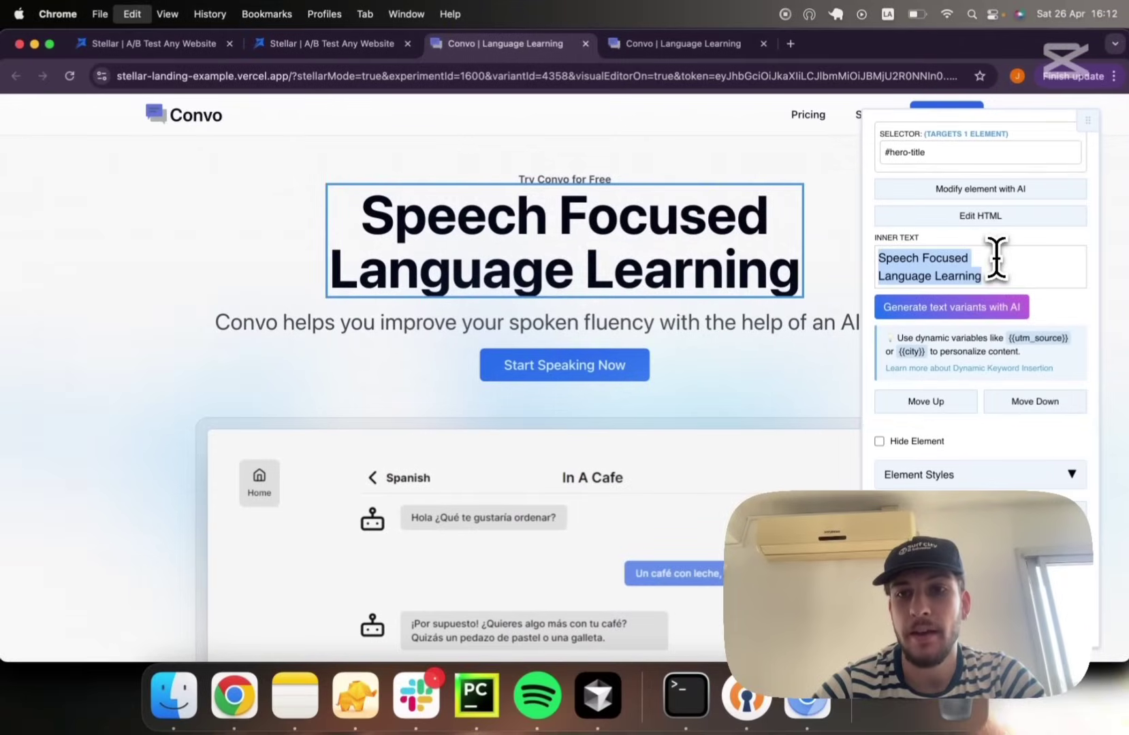
click(978, 307)
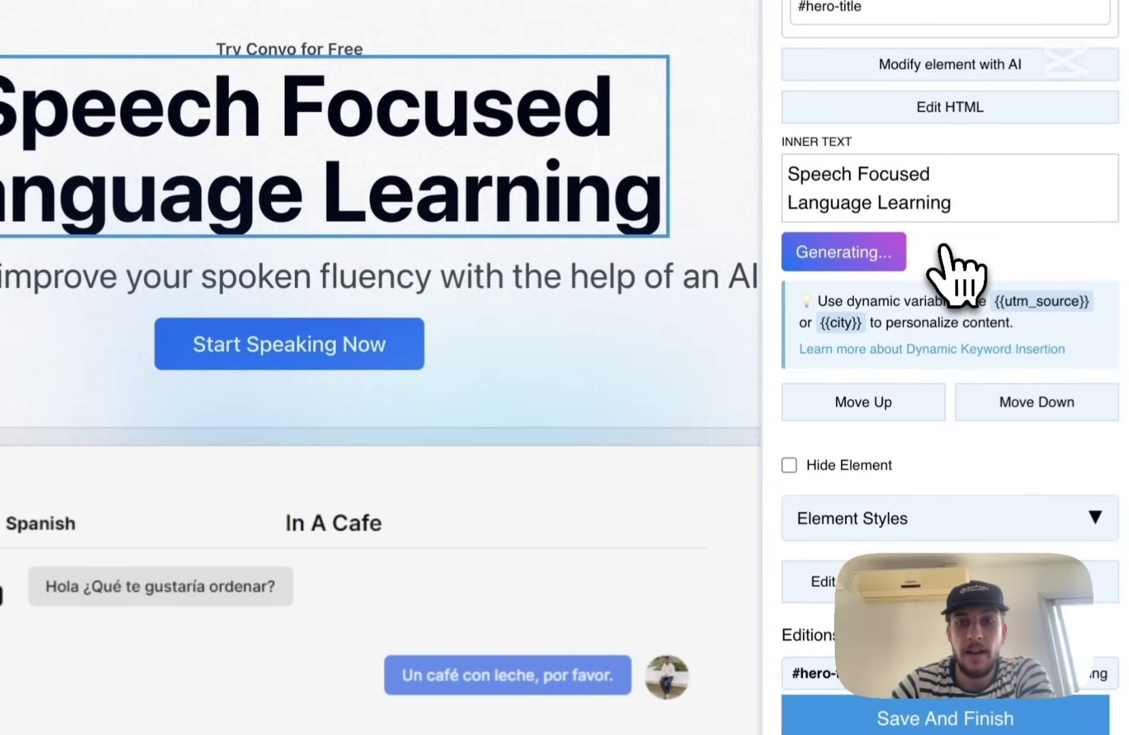
Preview the AI headline options and apply 'Fluent Conversations Await: Dive into Language Learning'
click(906, 354)
click(920, 436)
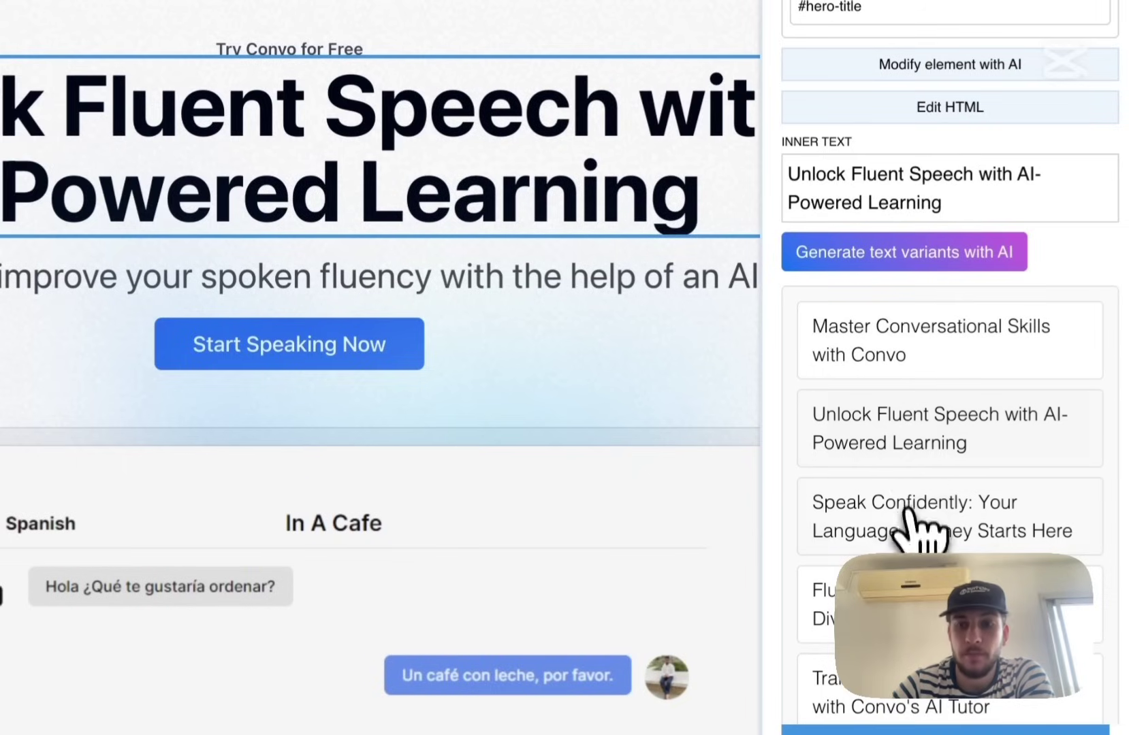
click(912, 531)
click(824, 604)
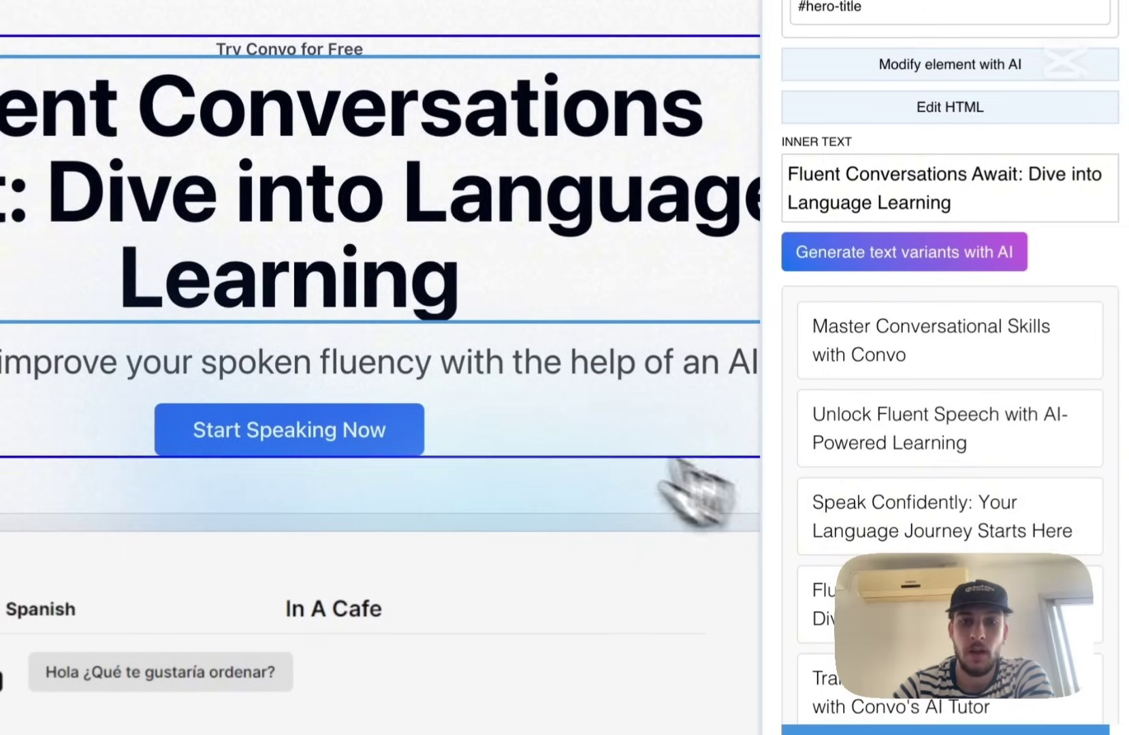
Select the 'Start your first session in seconds' heading further down the page
scroll(567, 433, down, 2)
click(522, 282)
scroll(522, 282, down, 20)
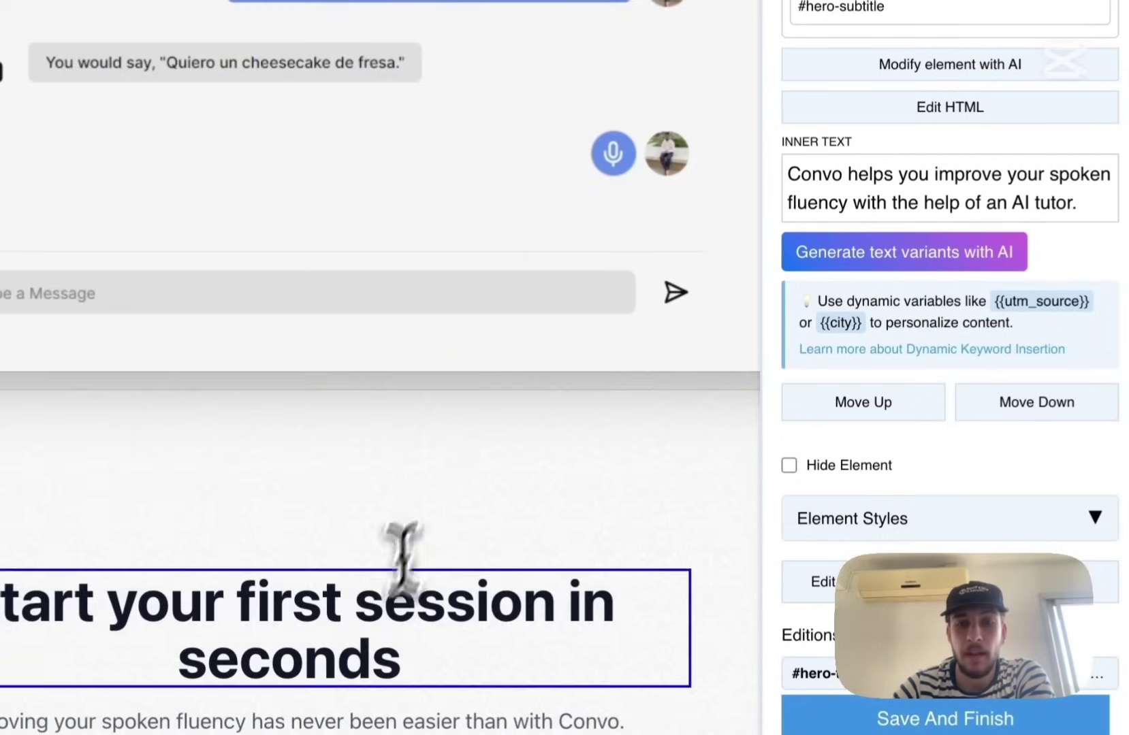
click(381, 606)
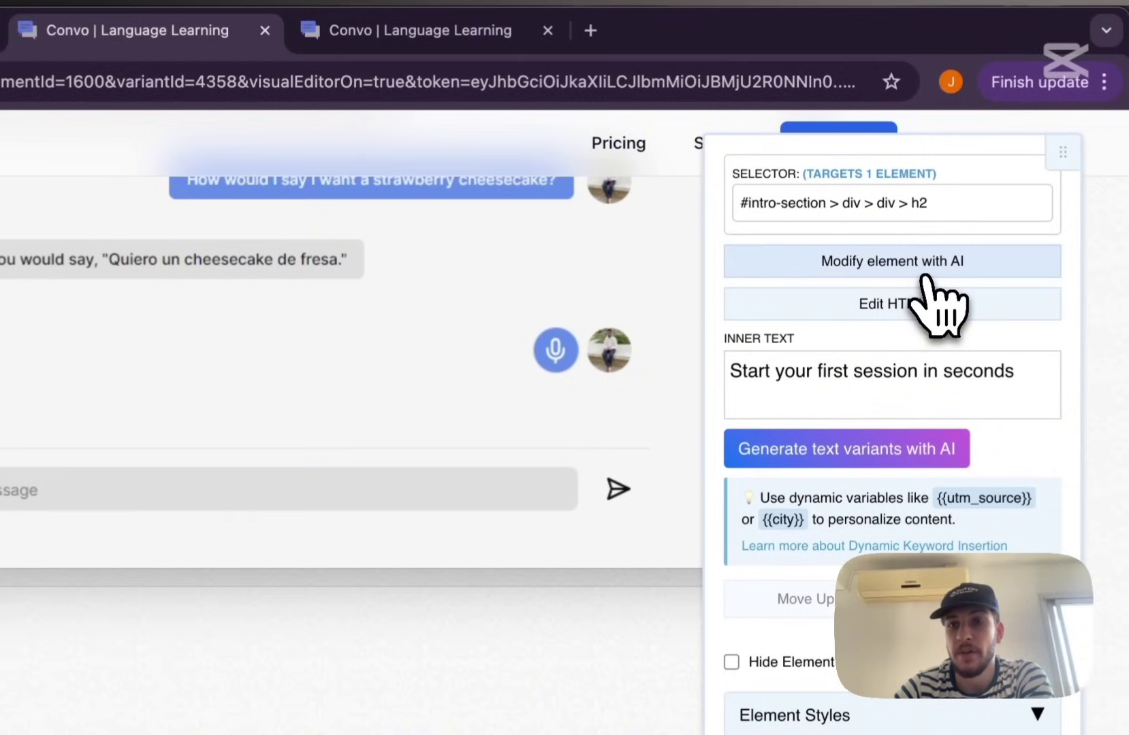
Ask AI to 'Give this title a nice blue gradient color' for the heading
click(930, 265)
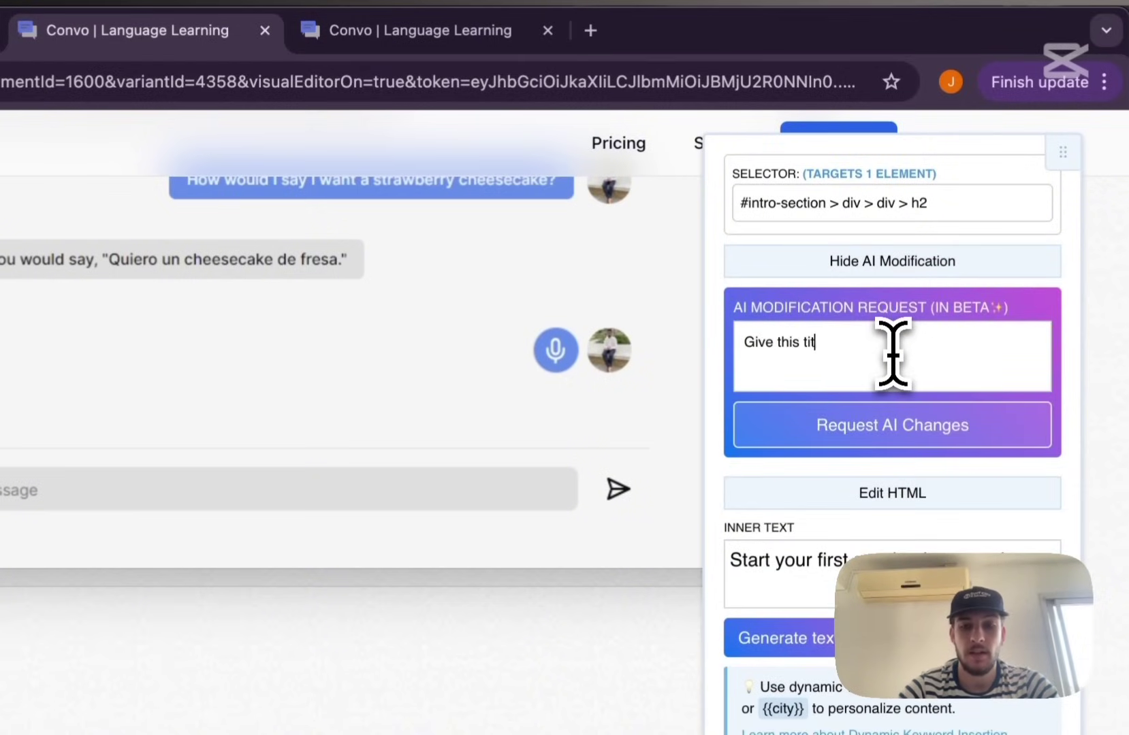
text(Give this title a n)
text(ice blue gr)
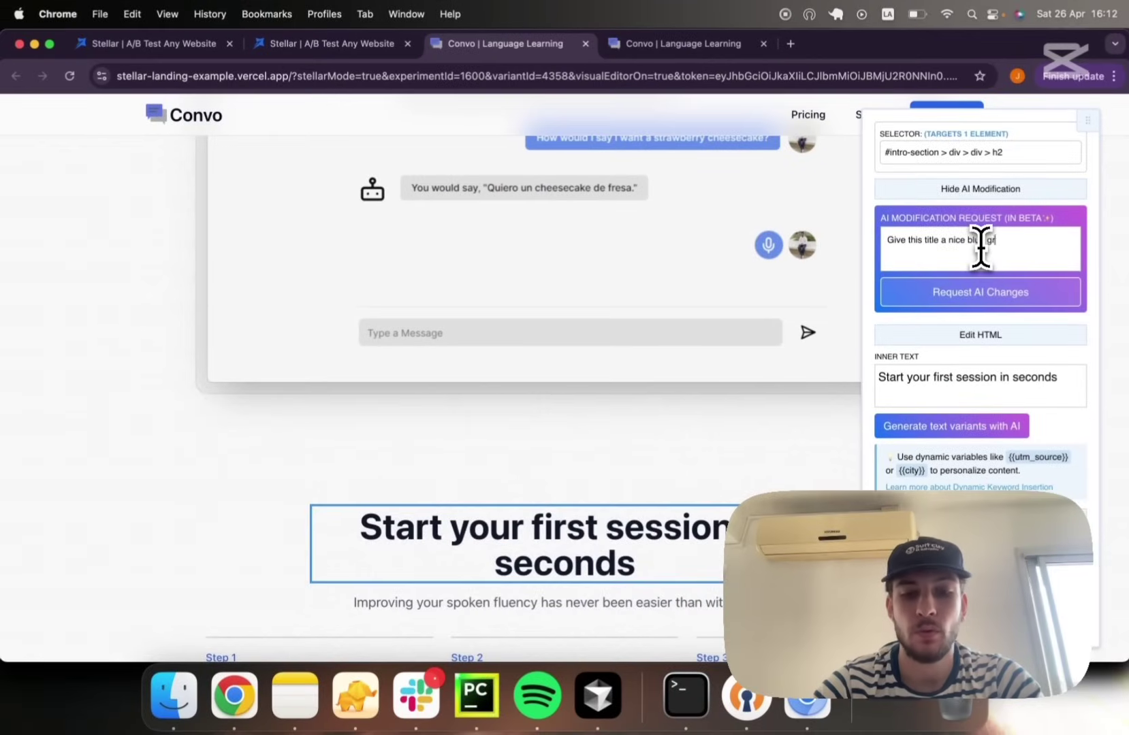
text(adient color)
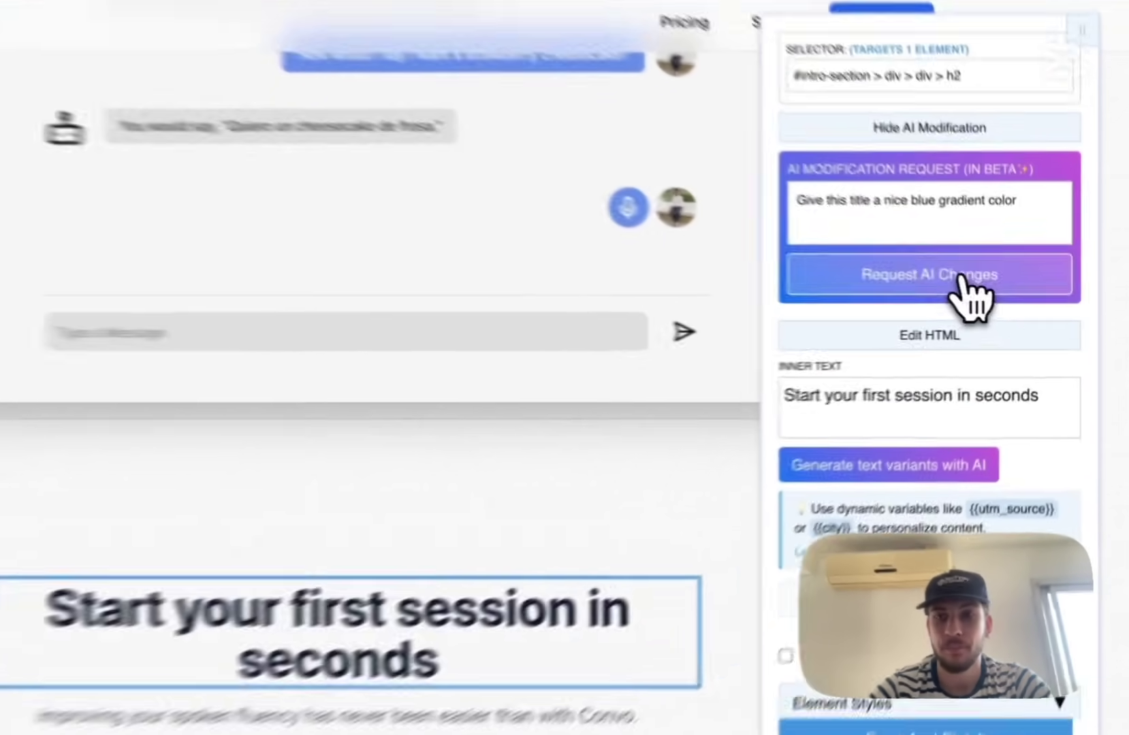
click(987, 294)
scroll(671, 436, down, 3)
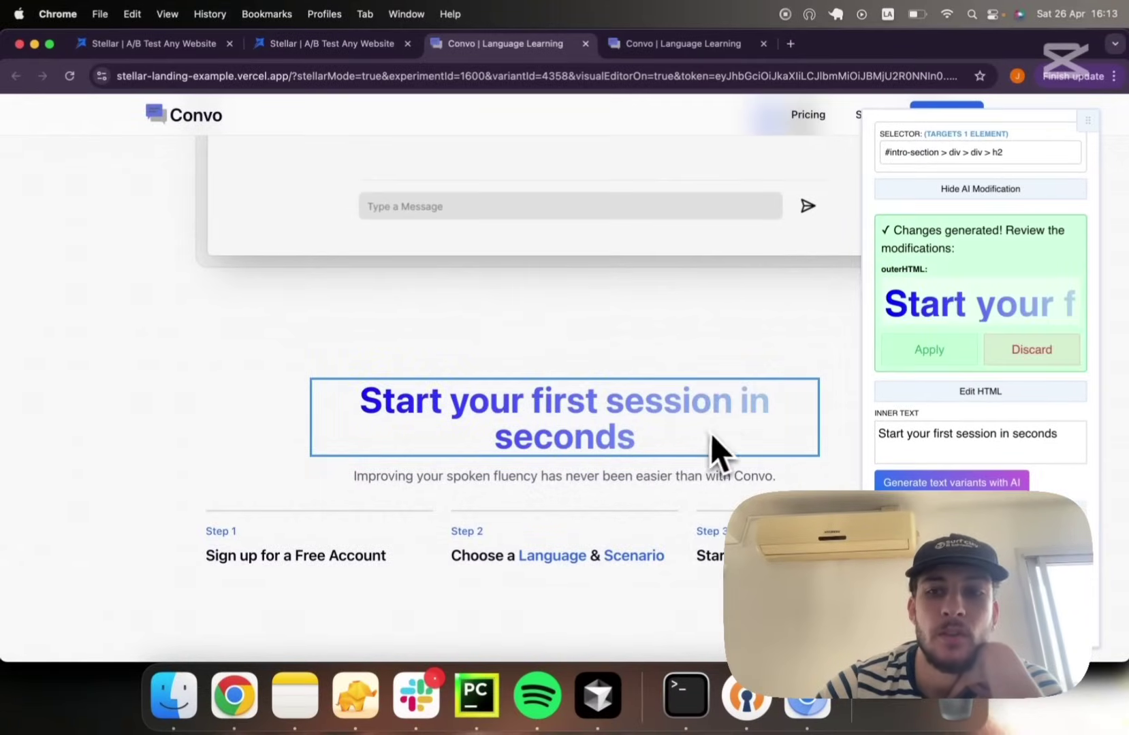
scroll(732, 449, down, 2)
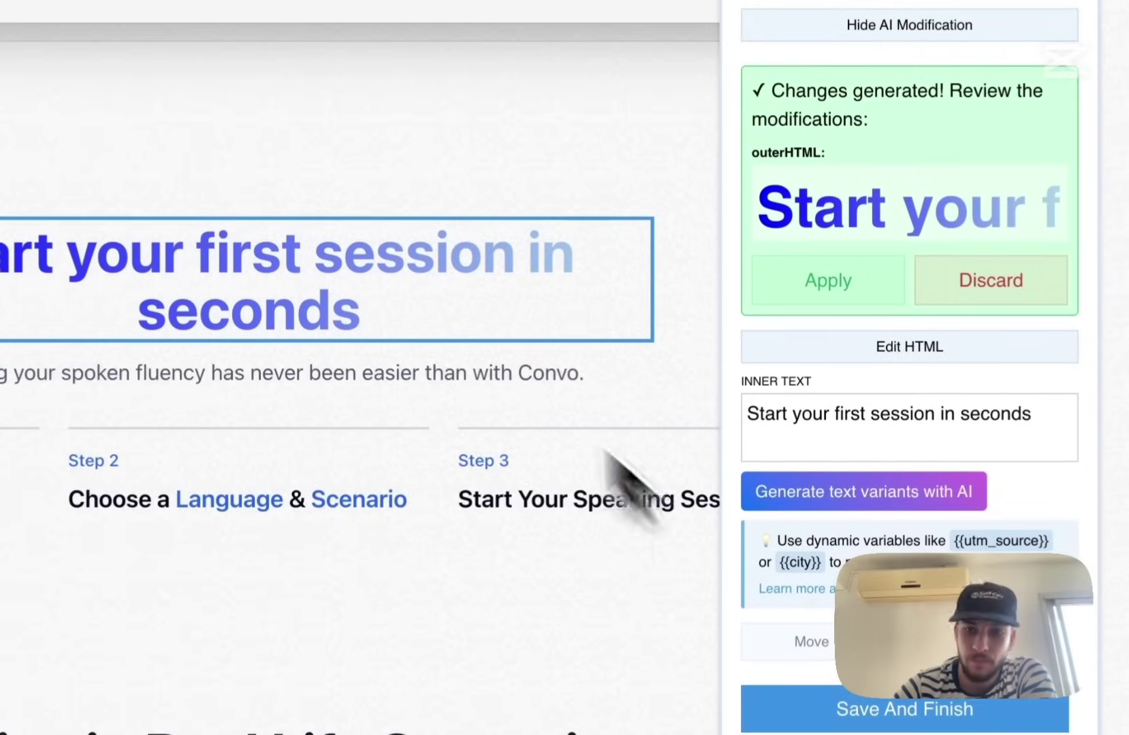
scroll(801, 239, down, 3)
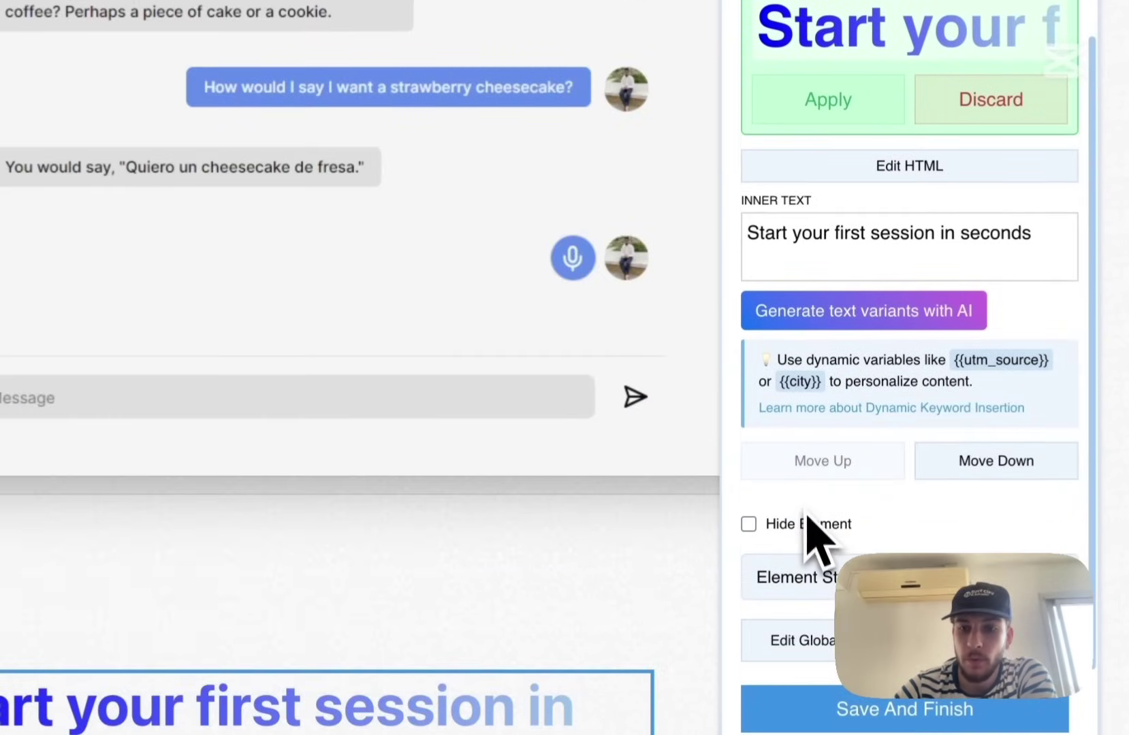
Hide the heading and show it again, then select the hero headline
click(778, 531)
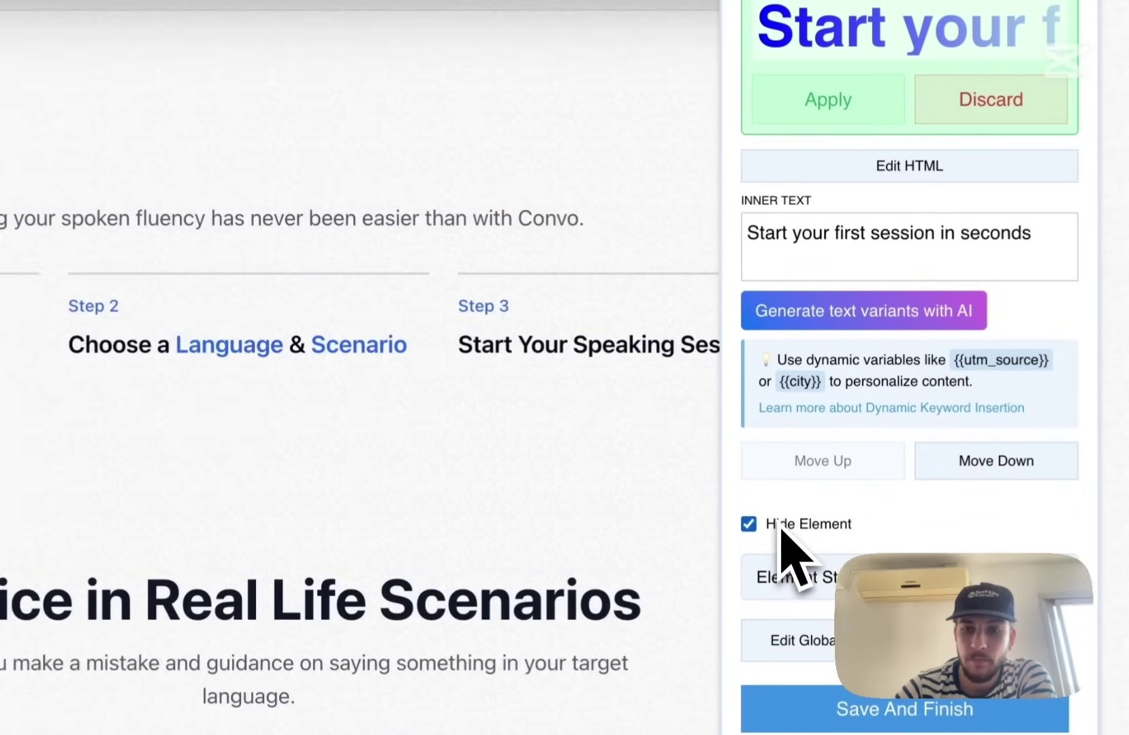
click(778, 531)
scroll(559, 480, down, 10)
scroll(546, 480, up, 10)
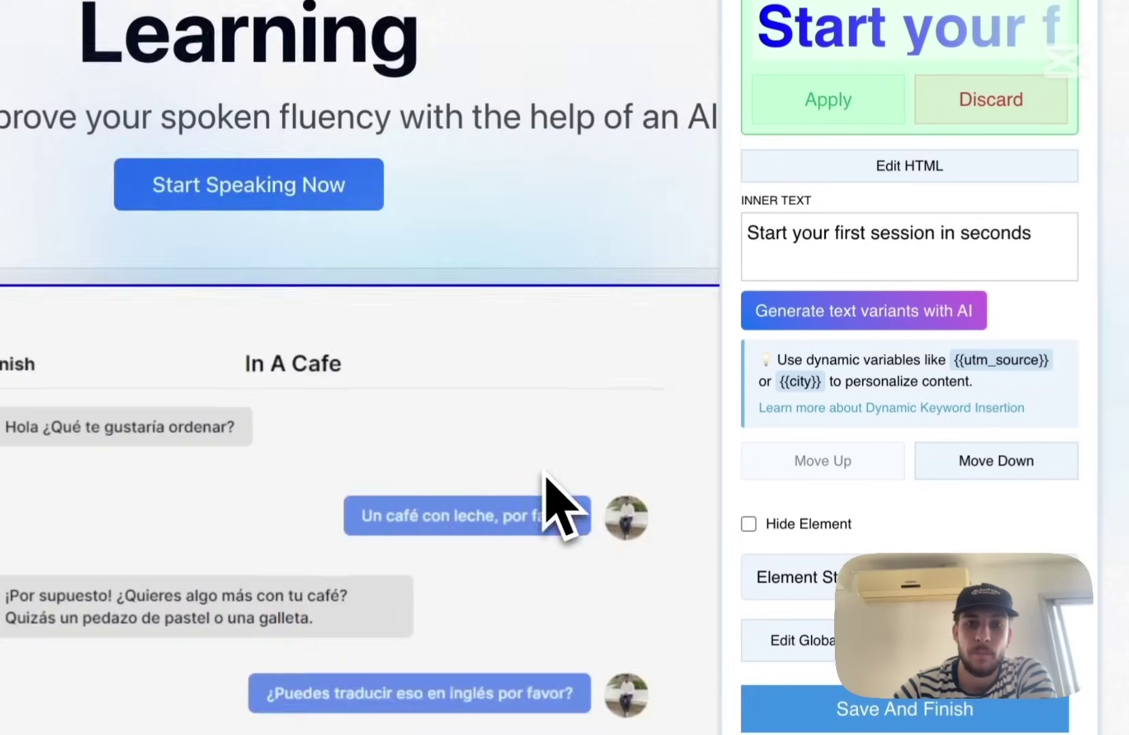
click(434, 181)
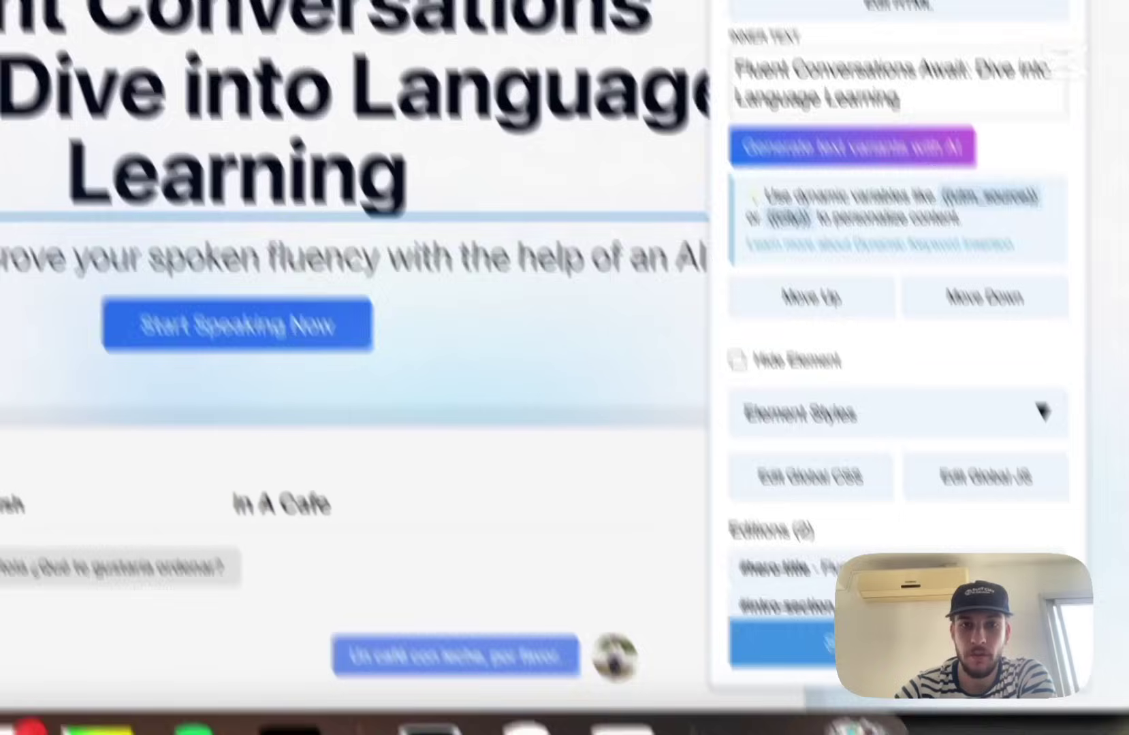
Save the variant edits, close the extra Convo tab, and open Set Up Conversion
click(651, 271)
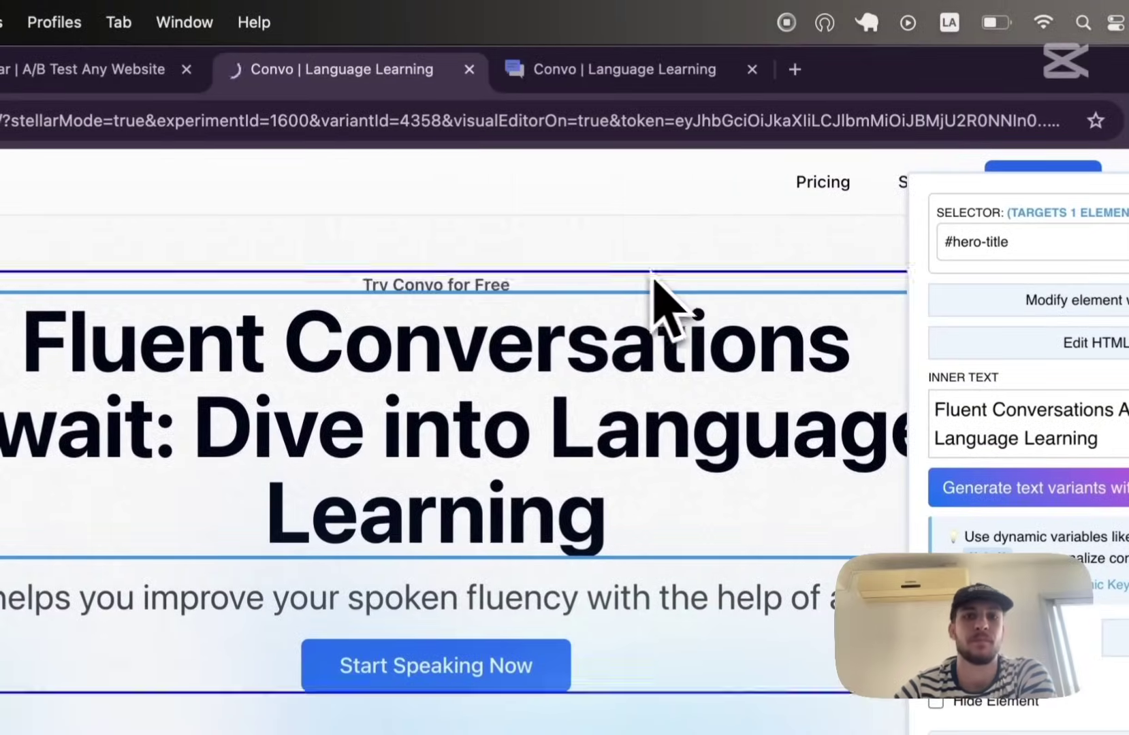
click(752, 69)
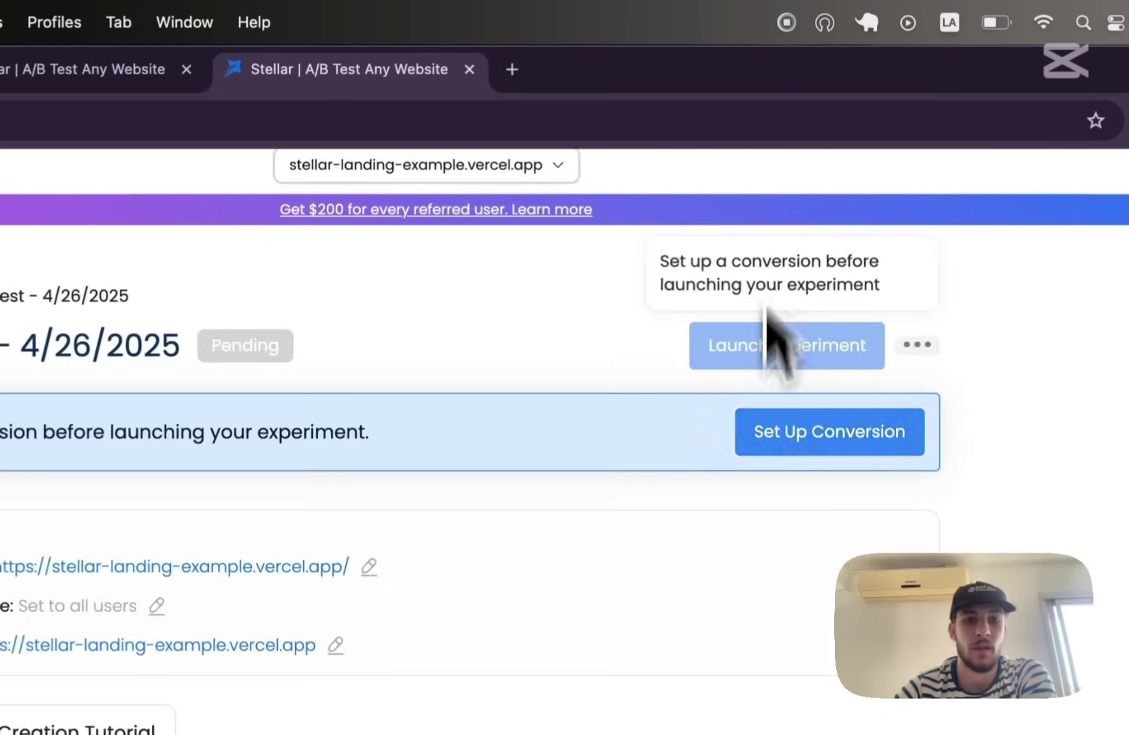
scroll(776, 409, down, 2)
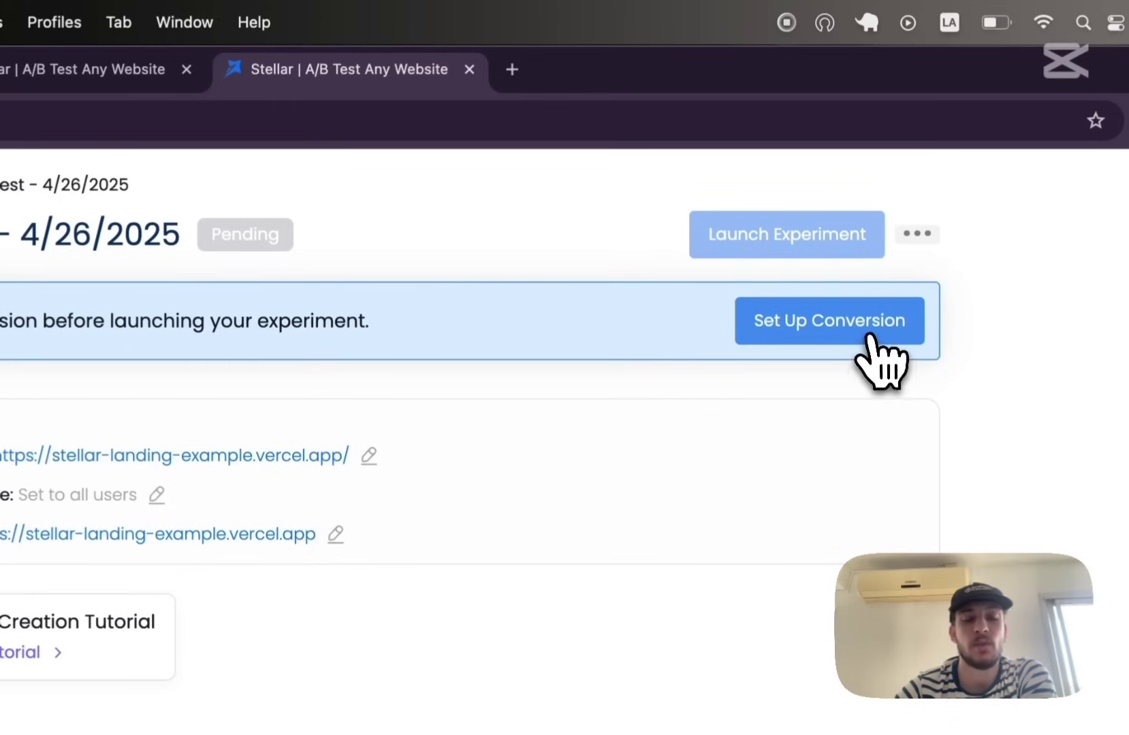
click(872, 333)
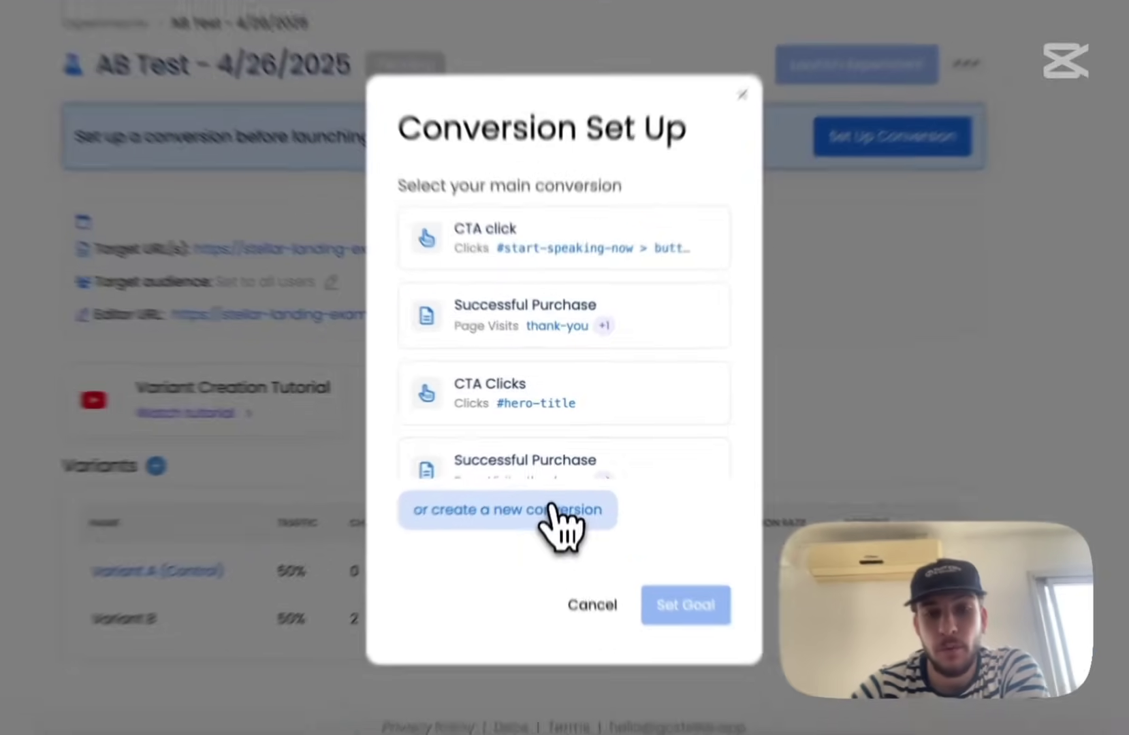
Try the new conversion form with element-click and page-visit tracking, then cancel it
click(555, 485)
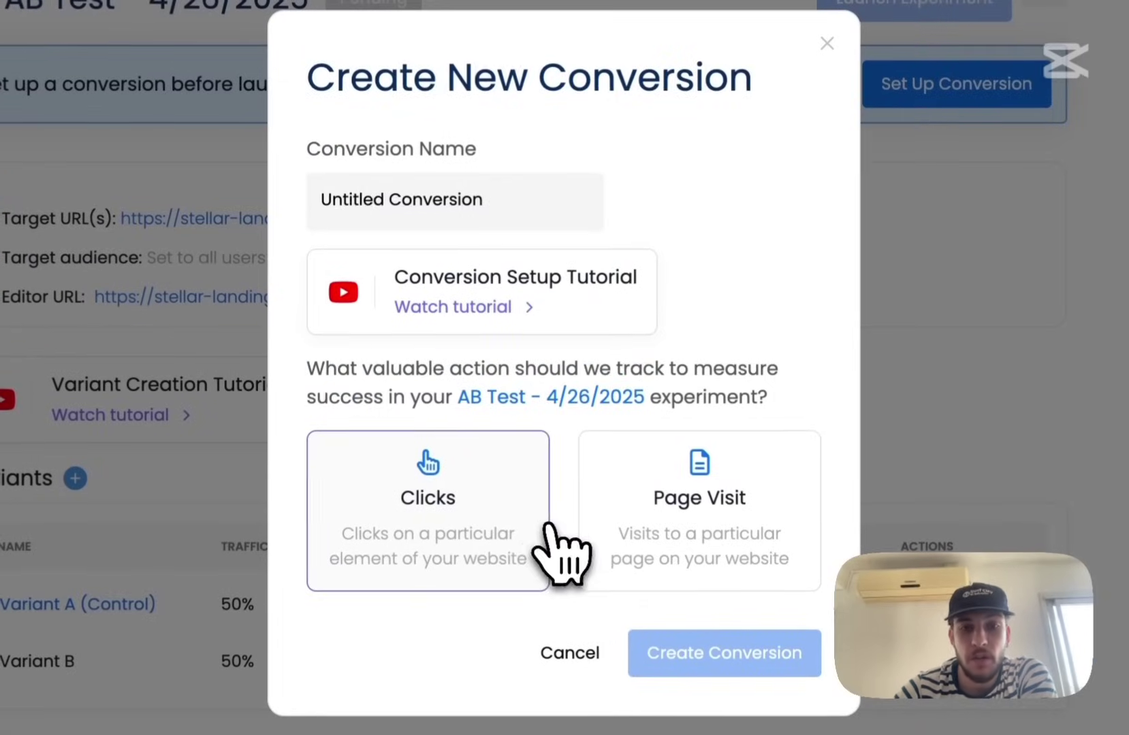
click(523, 538)
scroll(522, 537, down, 3)
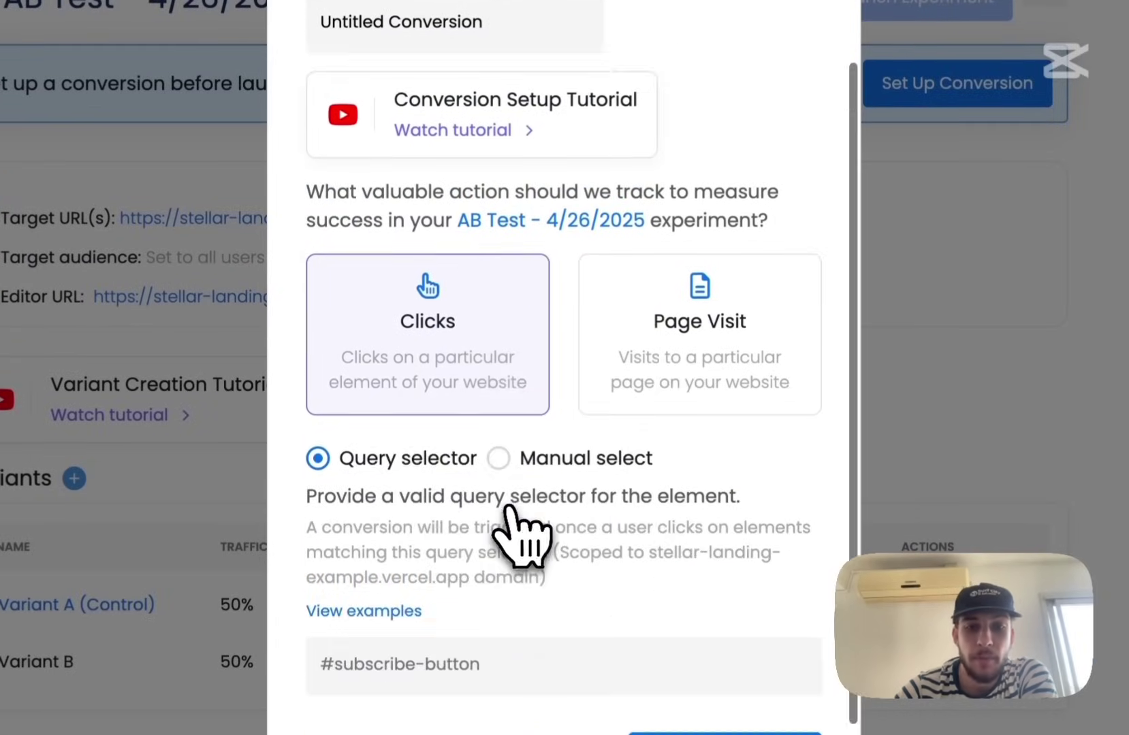
click(451, 627)
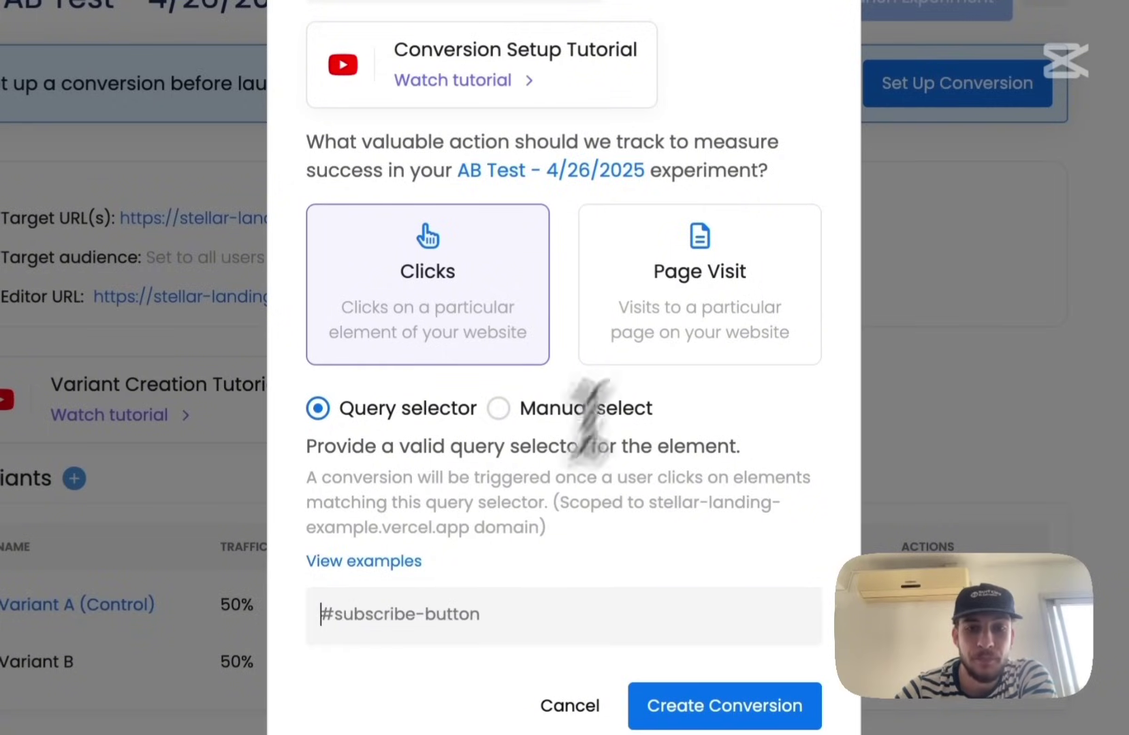
click(681, 289)
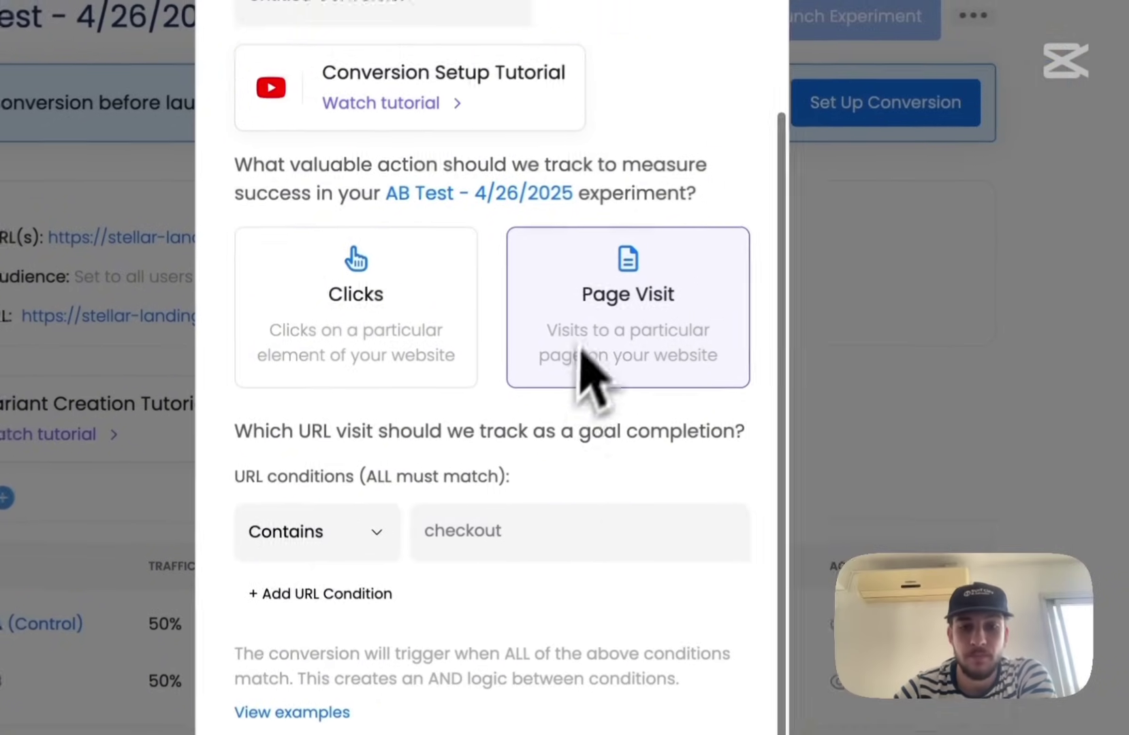
scroll(617, 604, down, 1)
click(490, 715)
Choose Sign up visited as the main conversion and save the goals
click(877, 92)
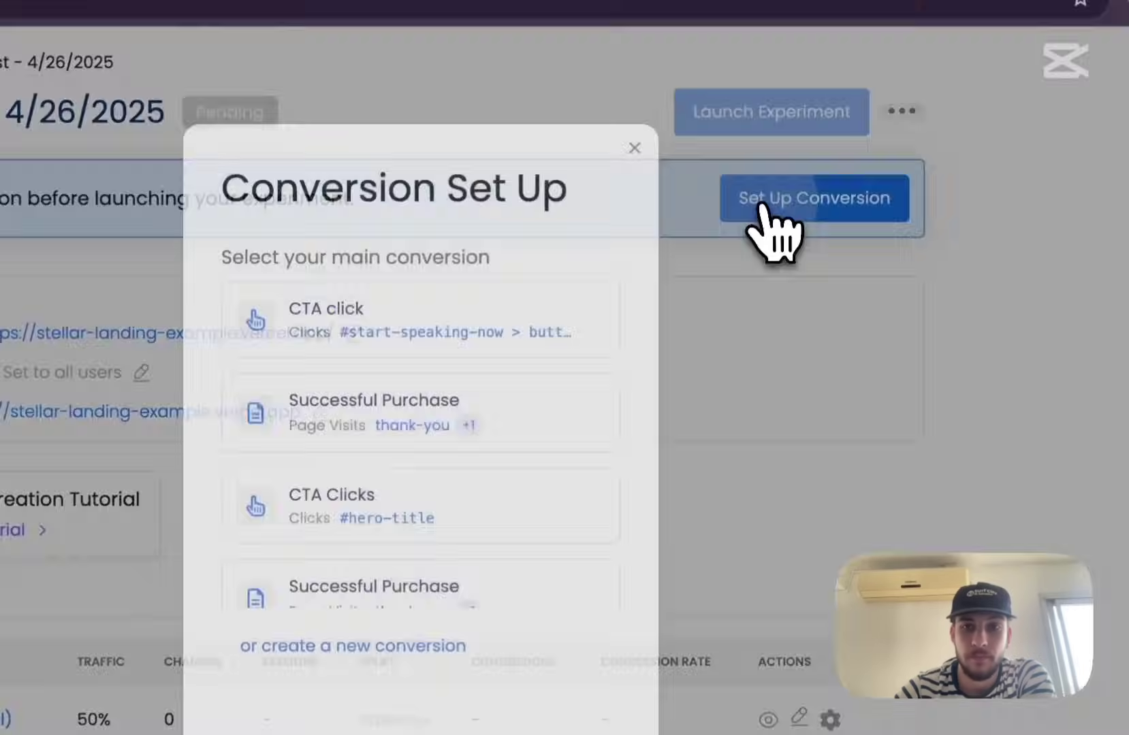
scroll(477, 537, down, 2)
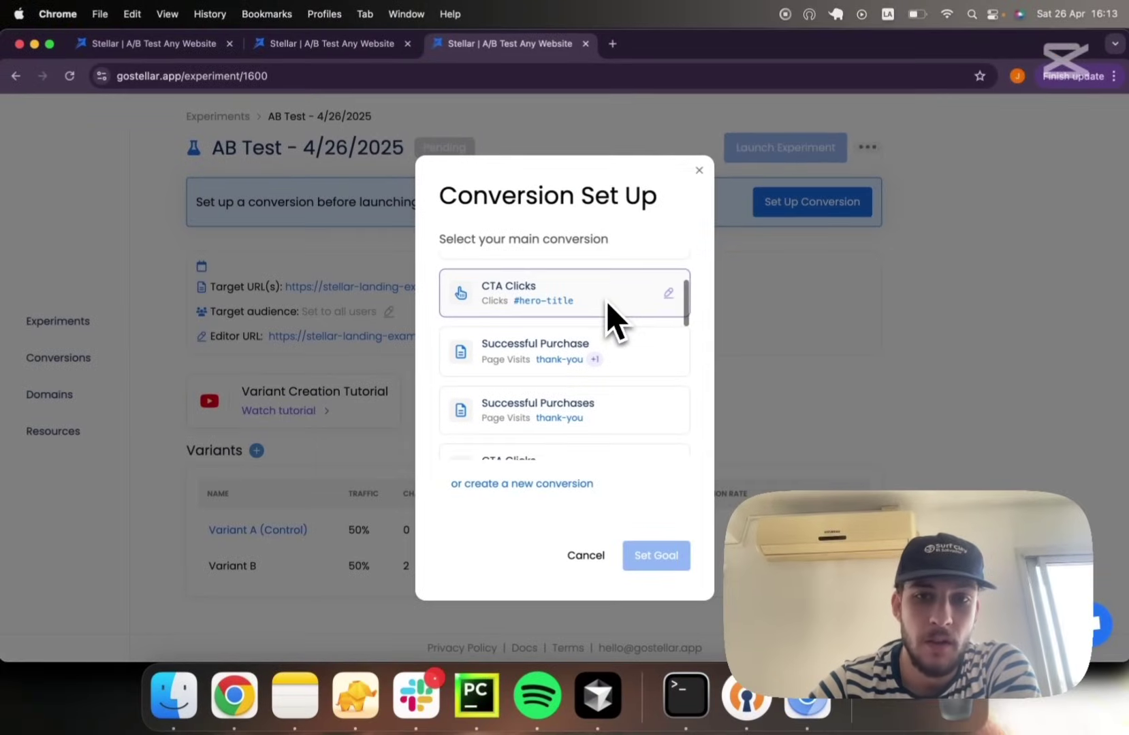
scroll(608, 305, up, 2)
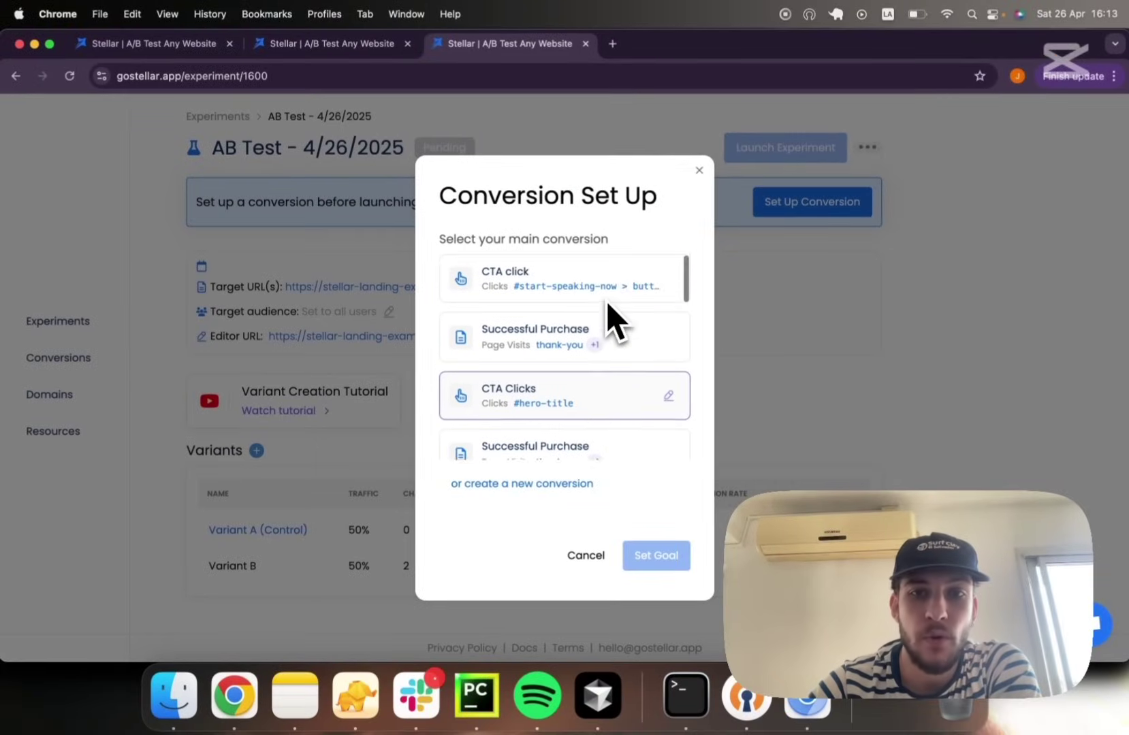
scroll(608, 305, down, 5)
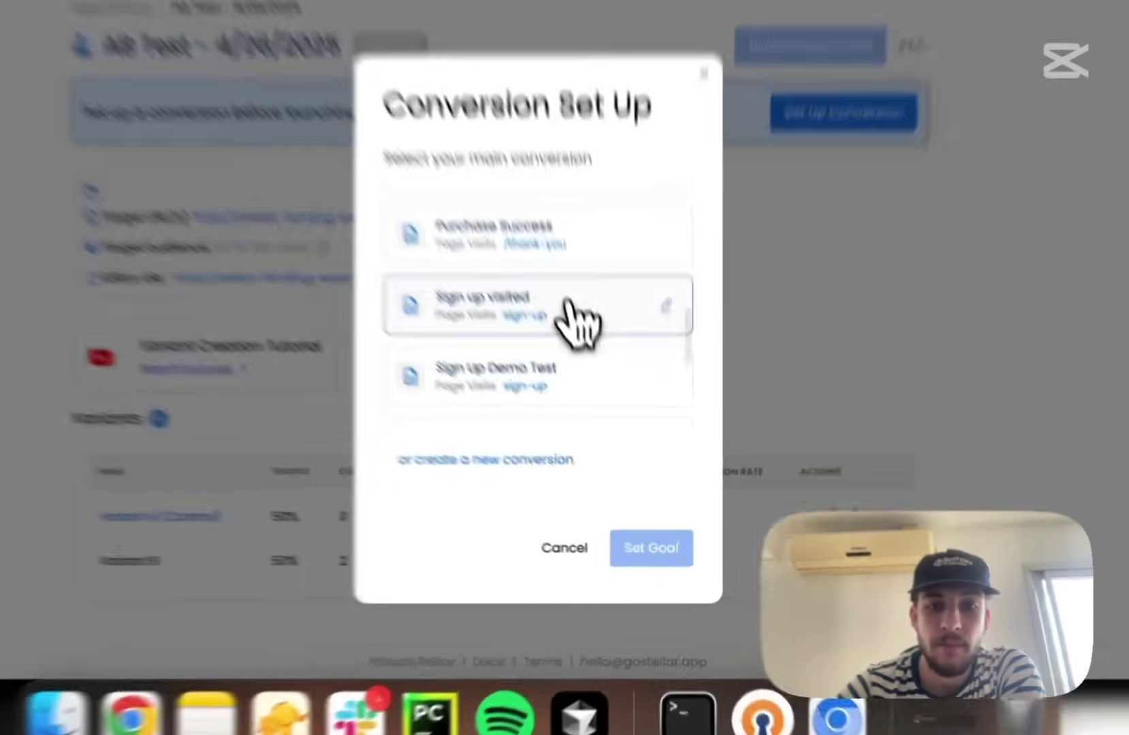
click(593, 365)
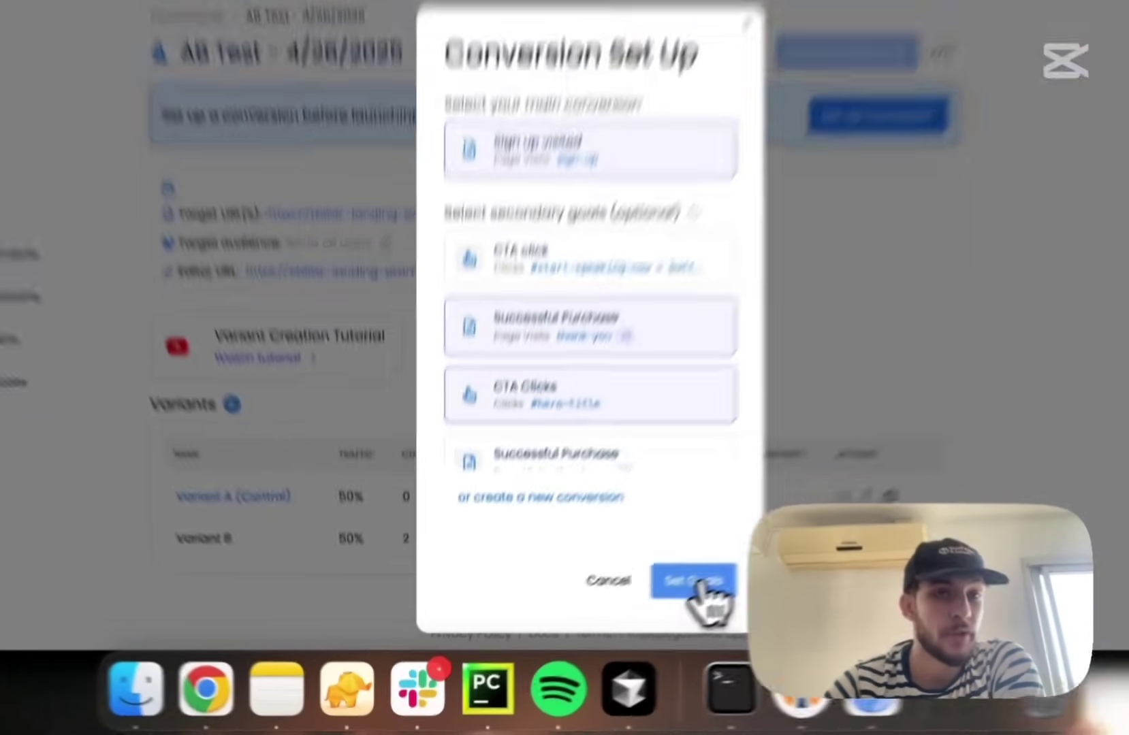
click(660, 606)
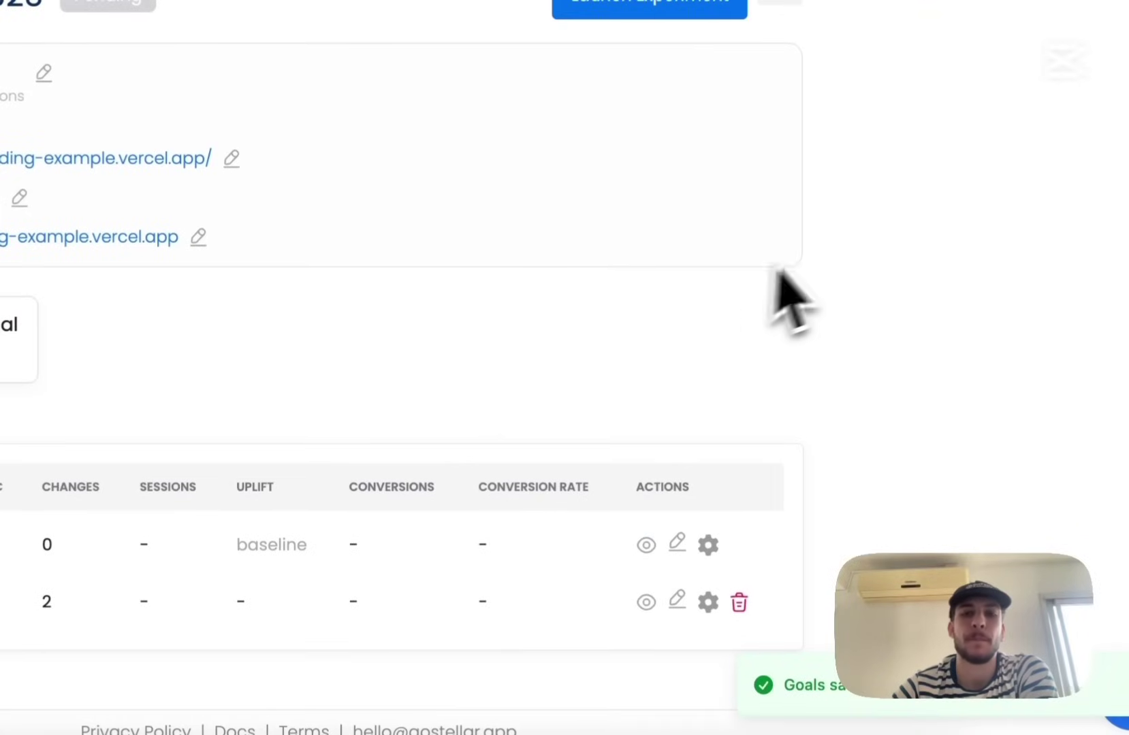
Set Variant A (Control) traffic to 1% so Variant B gets 99%, and save
click(709, 603)
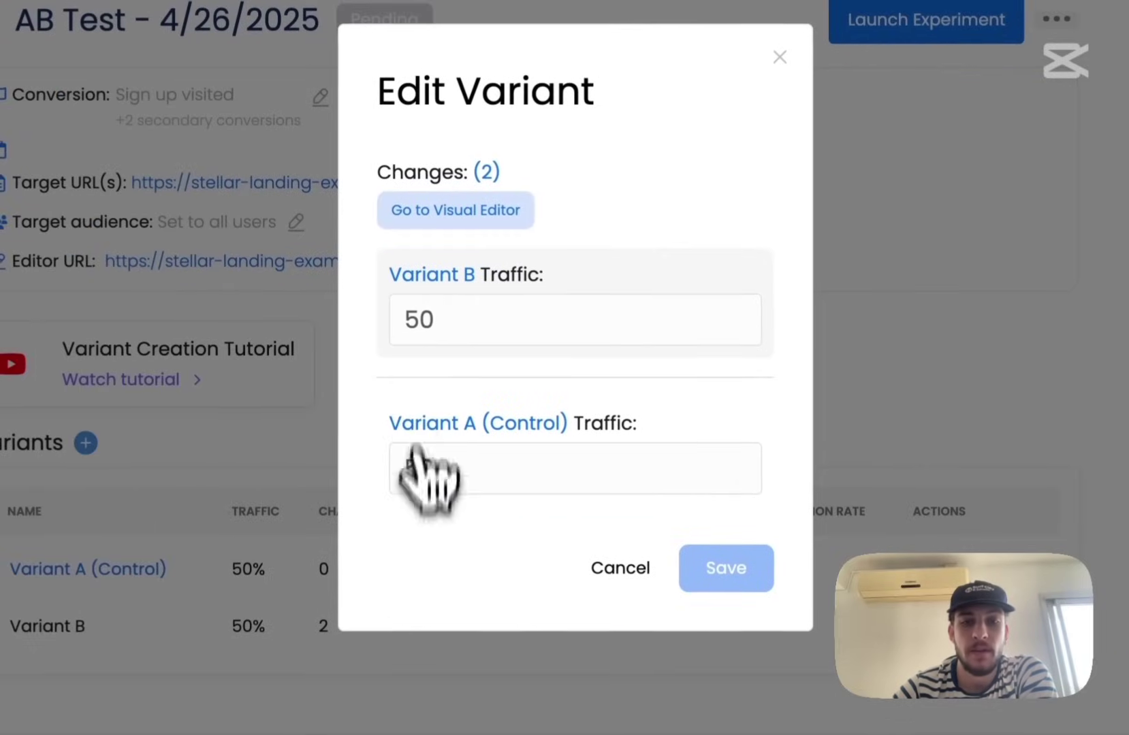
key(BackSpace)
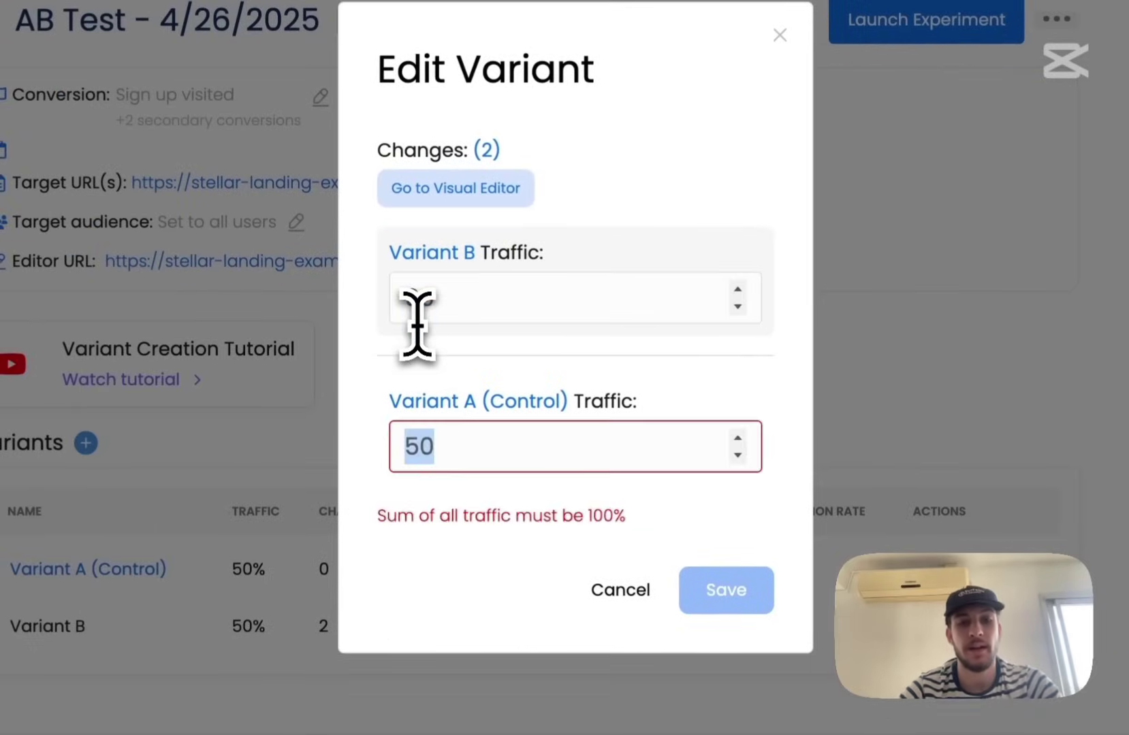
text(1)
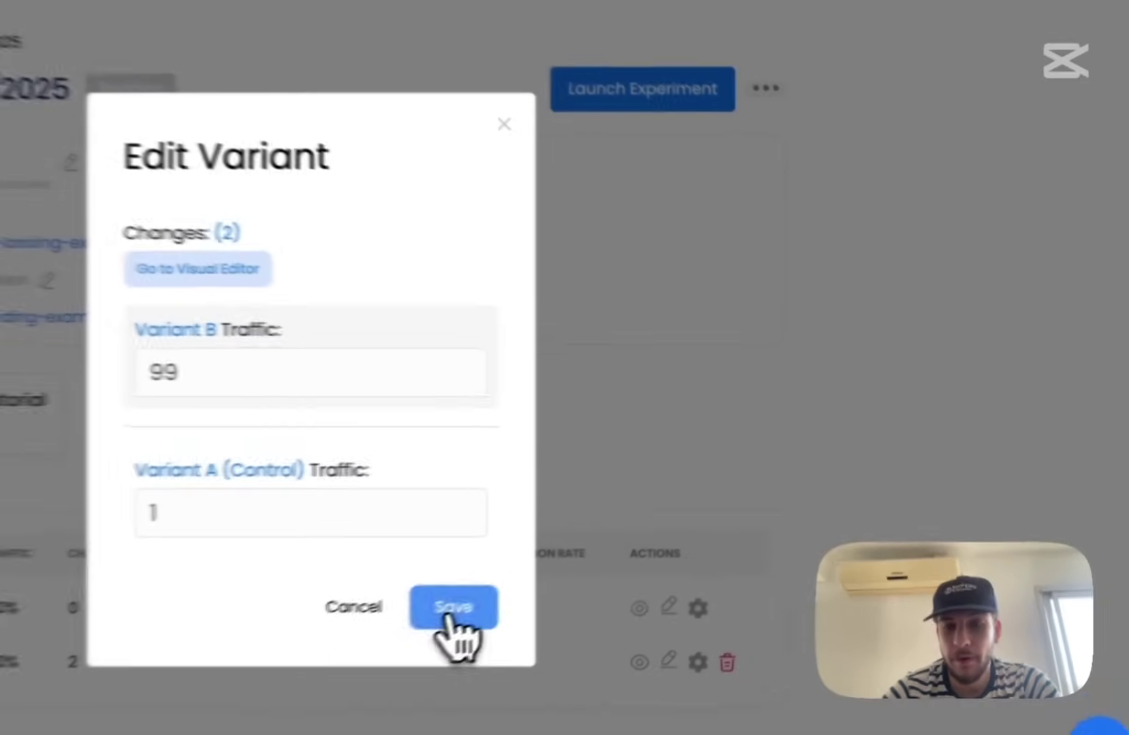
click(657, 534)
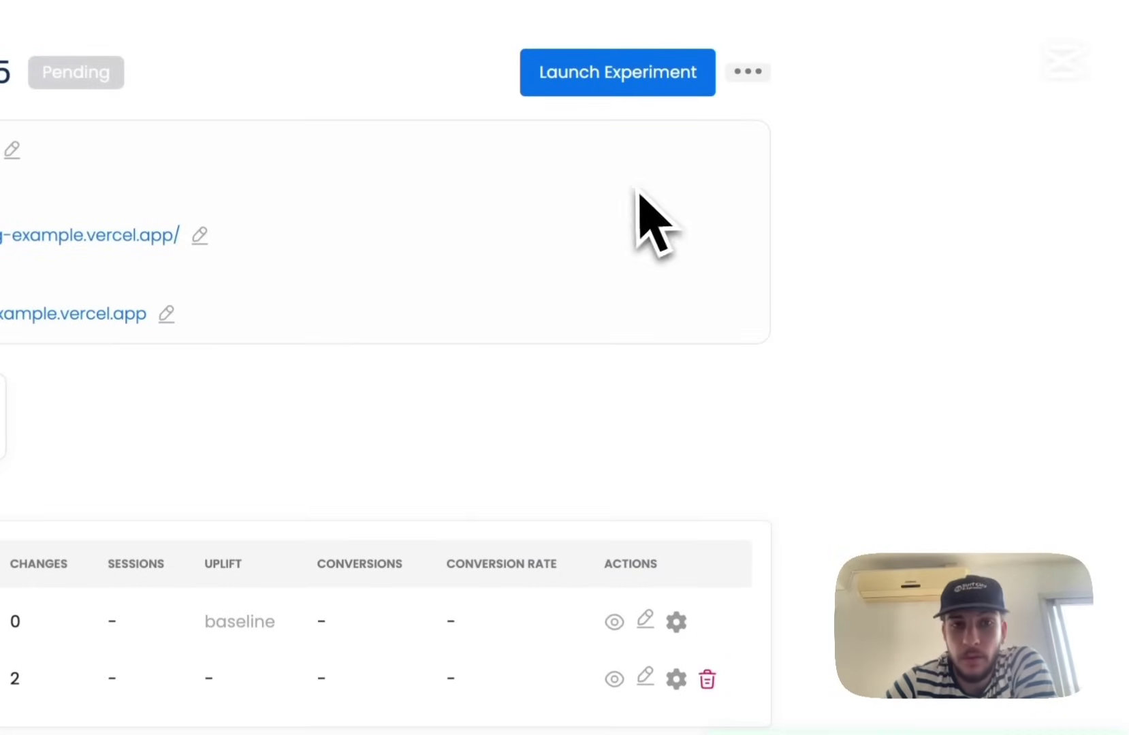
click(629, 74)
click(471, 473)
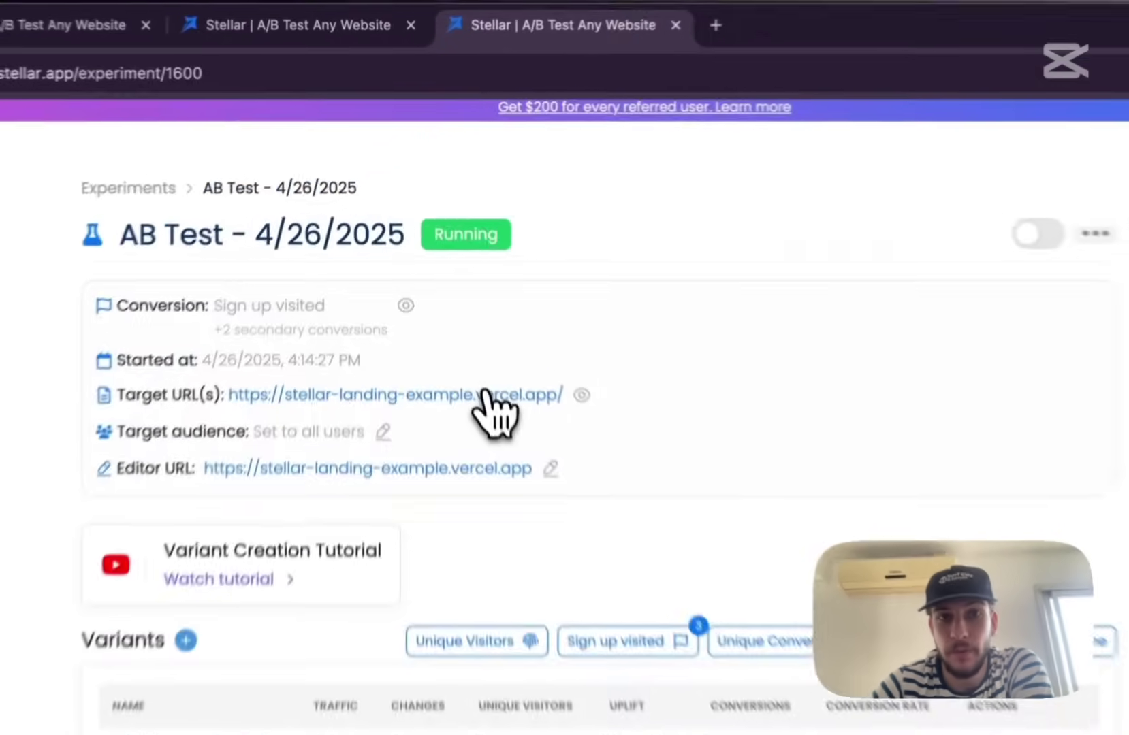
click(458, 291)
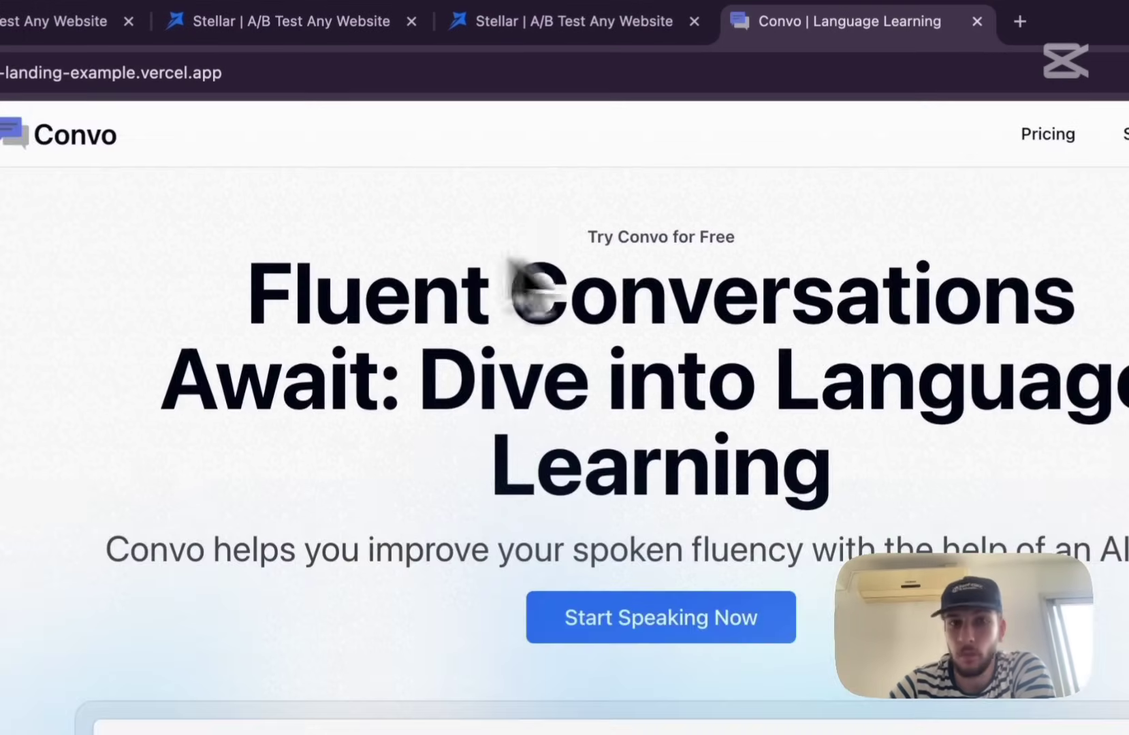
triple_click(282, 289)
click(941, 531)
scroll(942, 530, down, 10)
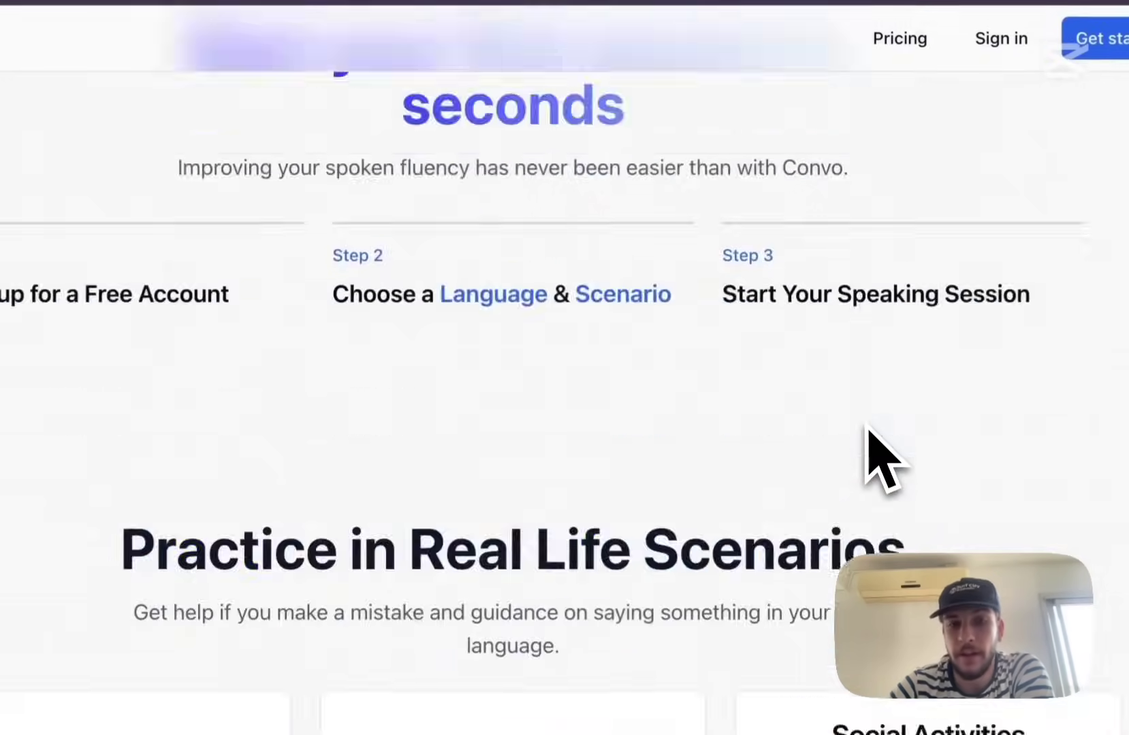
scroll(578, 521, up, 6)
drag(243, 473, 691, 480)
scroll(691, 487, up, 5)
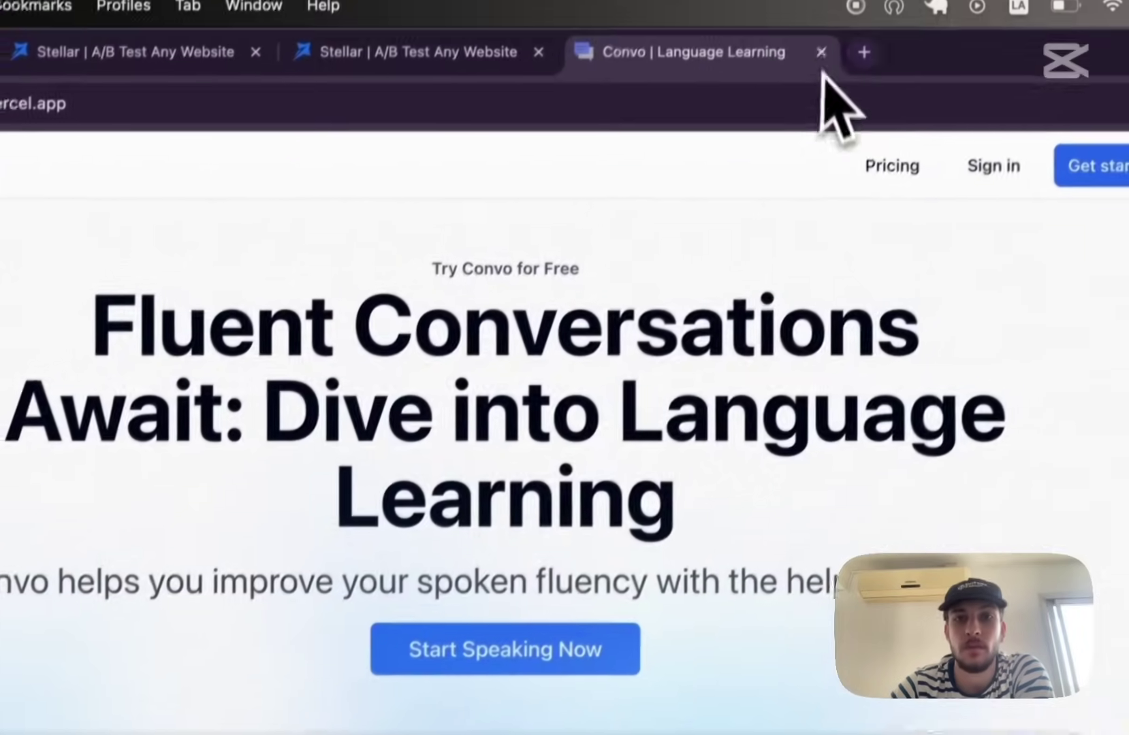
click(821, 52)
click(402, 463)
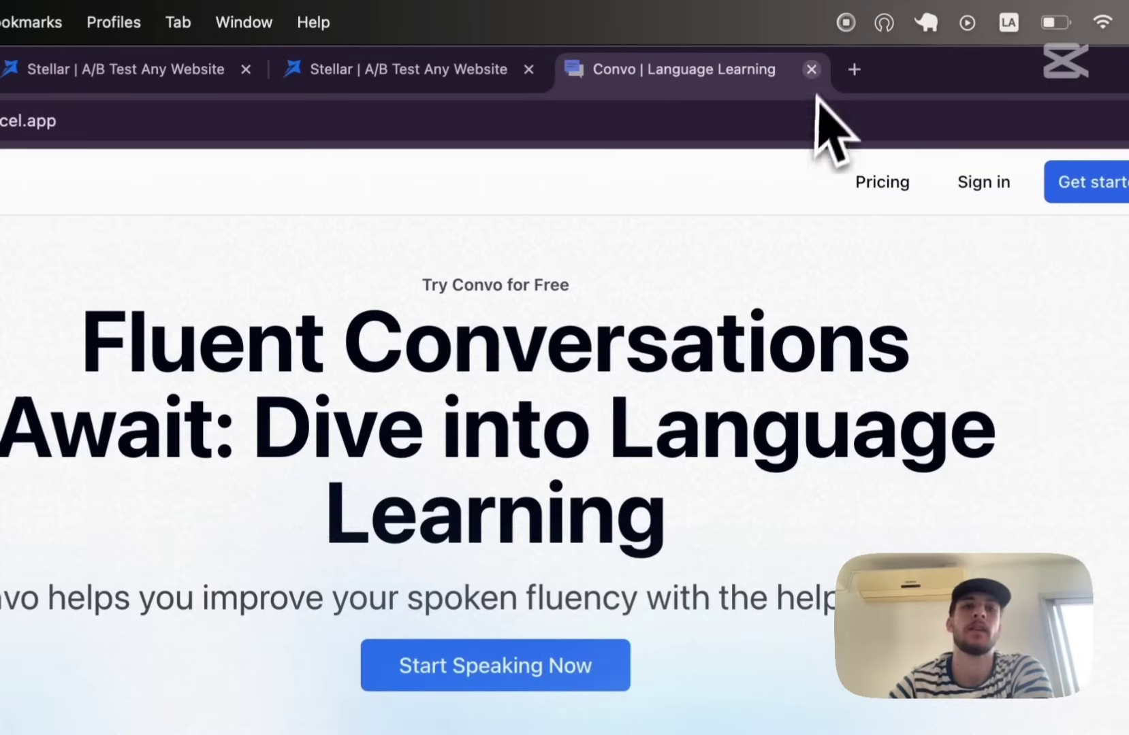
click(818, 70)
scroll(718, 521, down, 10)
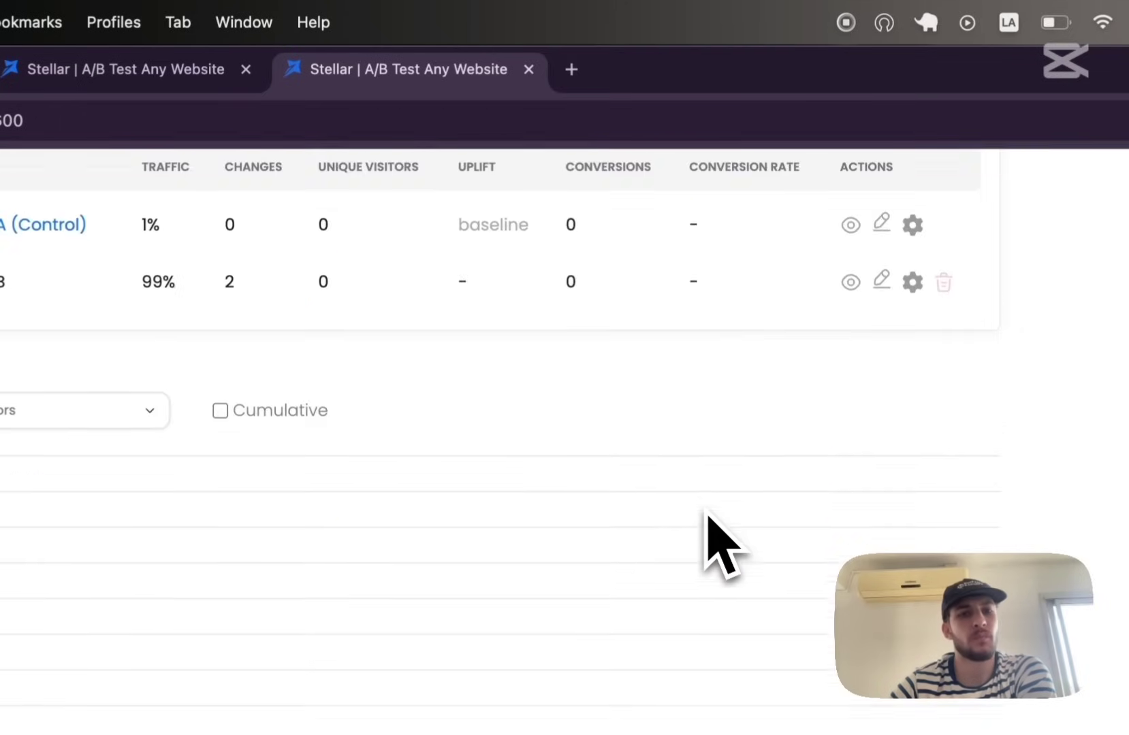
scroll(712, 531, up, 12)
scroll(708, 401, down, 10)
scroll(708, 381, up, 12)
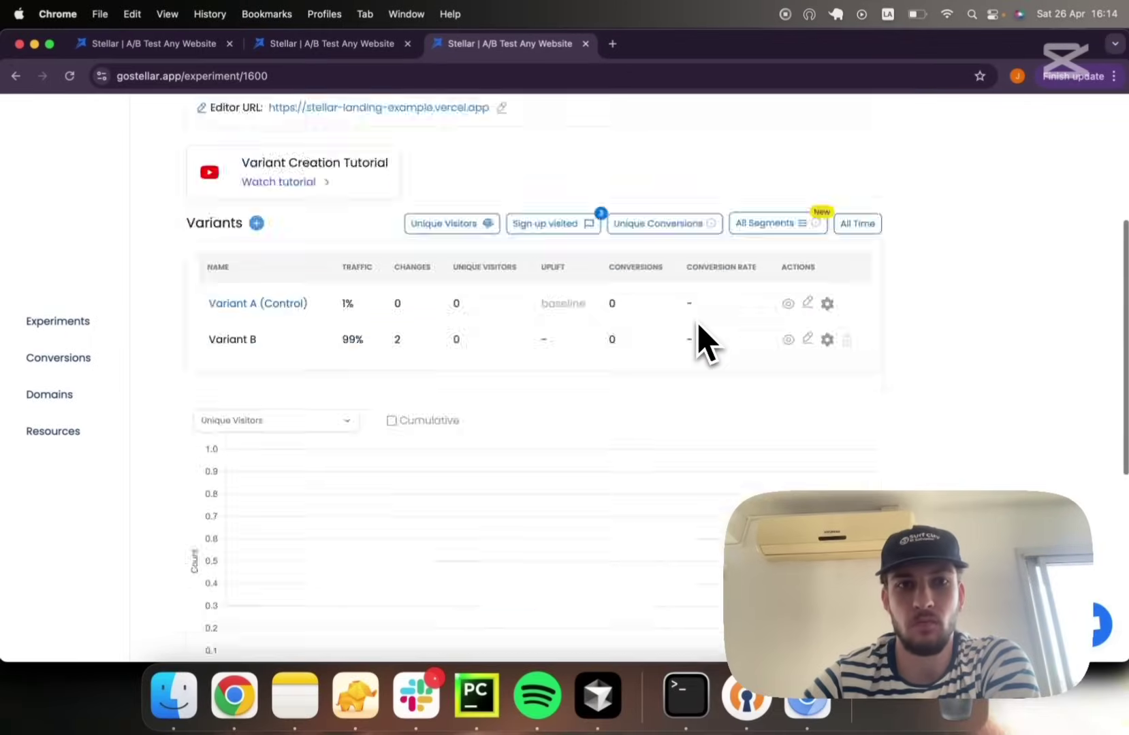
scroll(707, 342, down, 1)
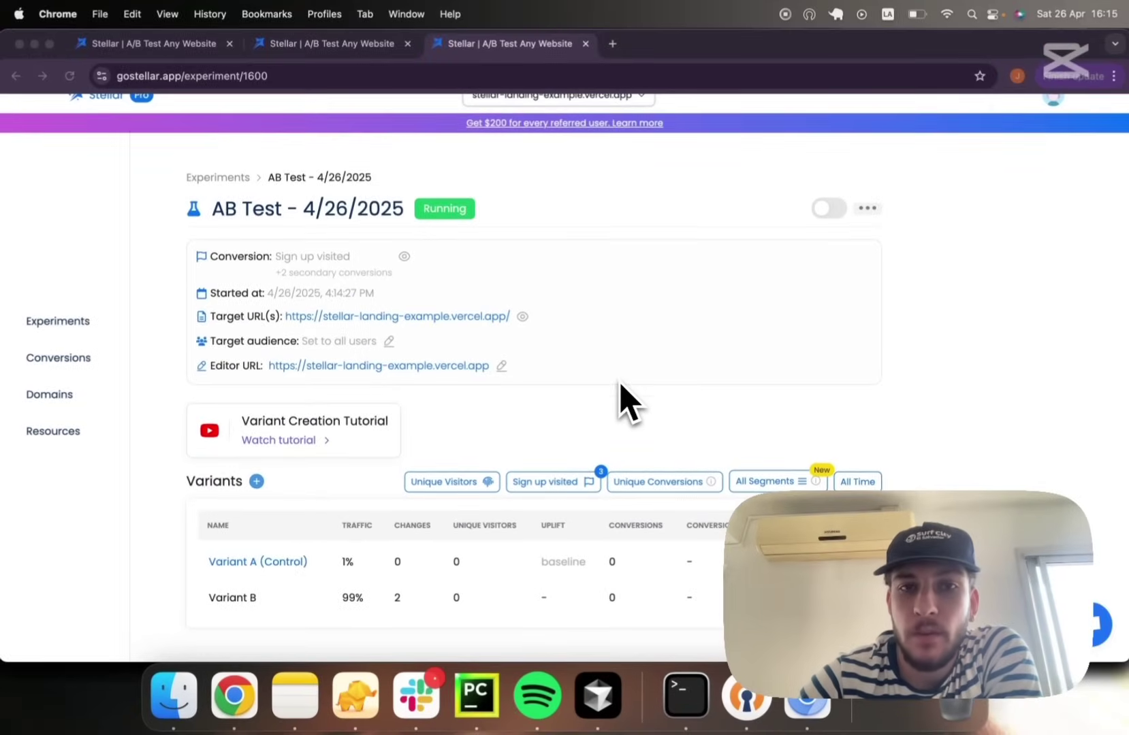
Switch to the other Chrome window showing the Bigger h2 experiment's results
key(ctrl+Up)
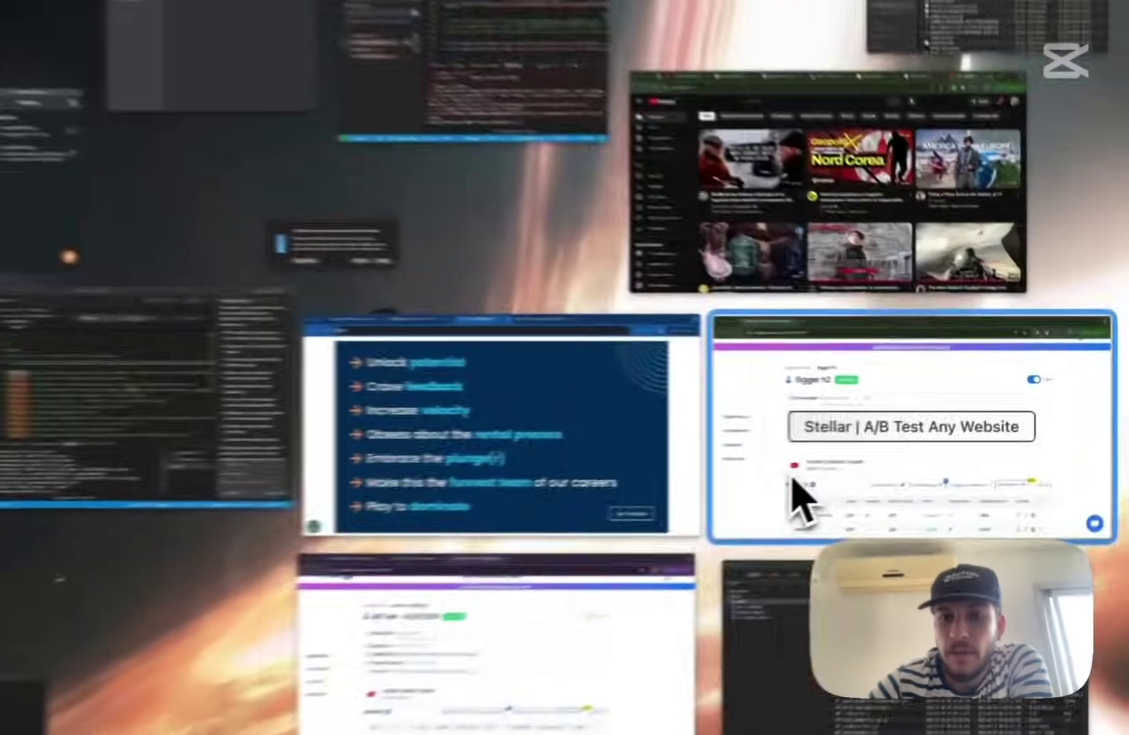
click(902, 463)
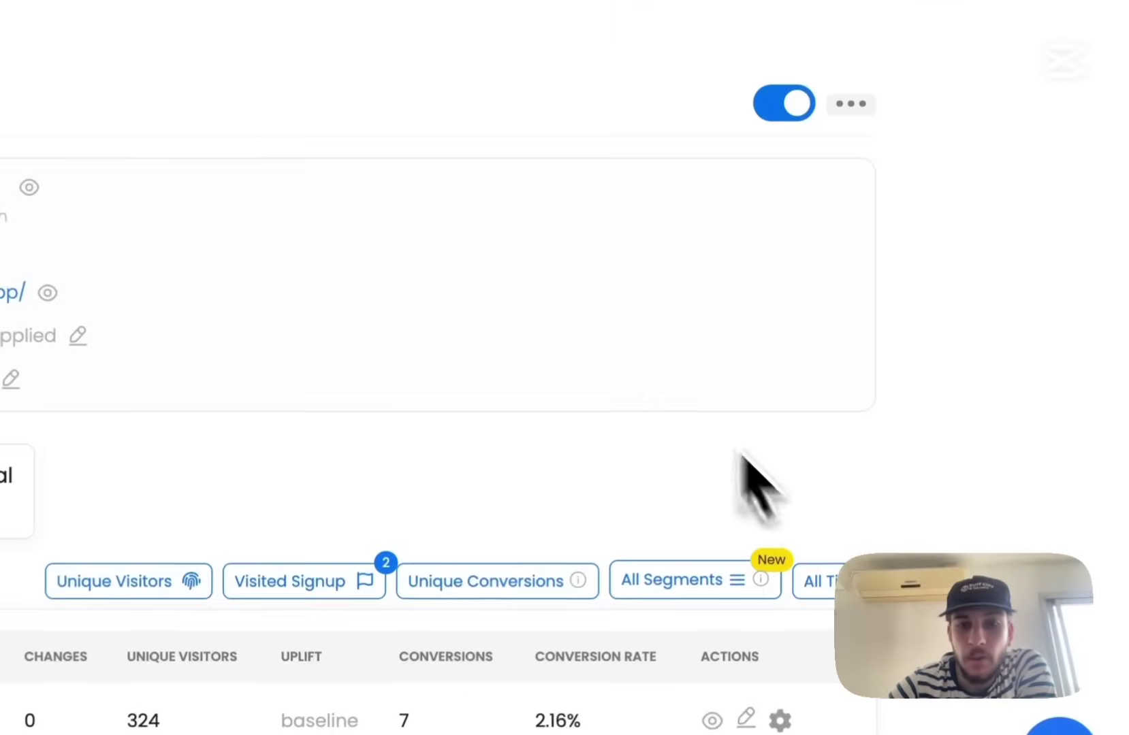
scroll(565, 307, down, 5)
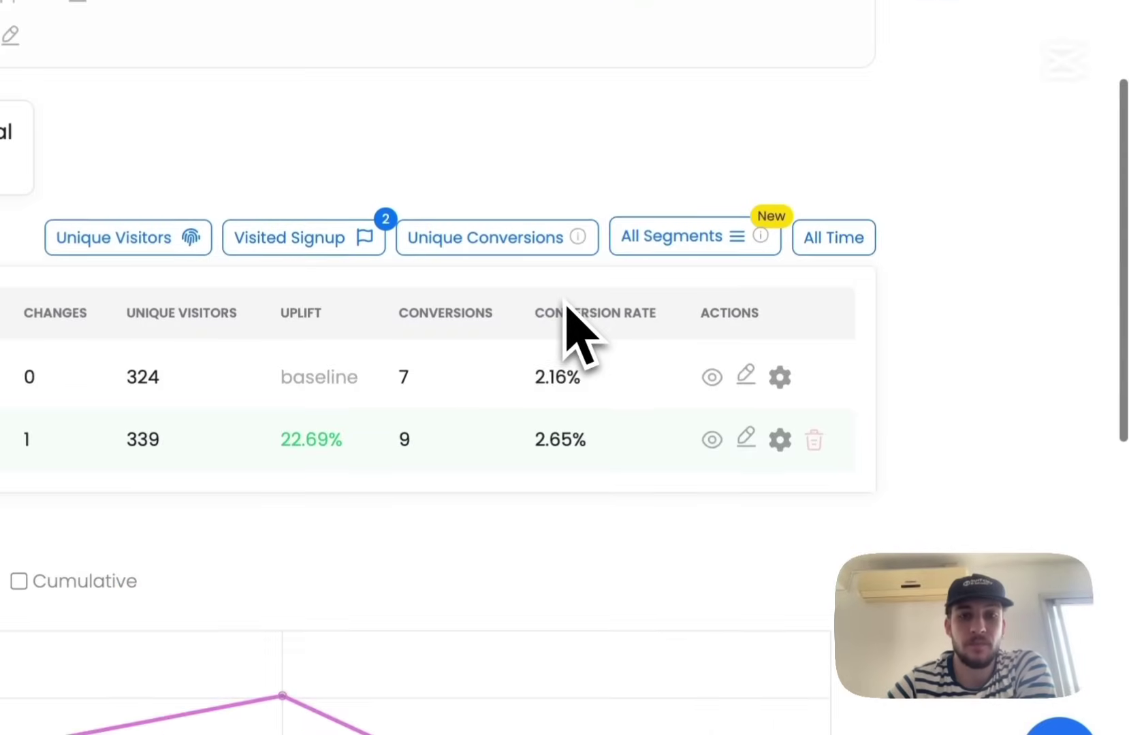
scroll(565, 307, up, 5)
scroll(551, 374, down, 5)
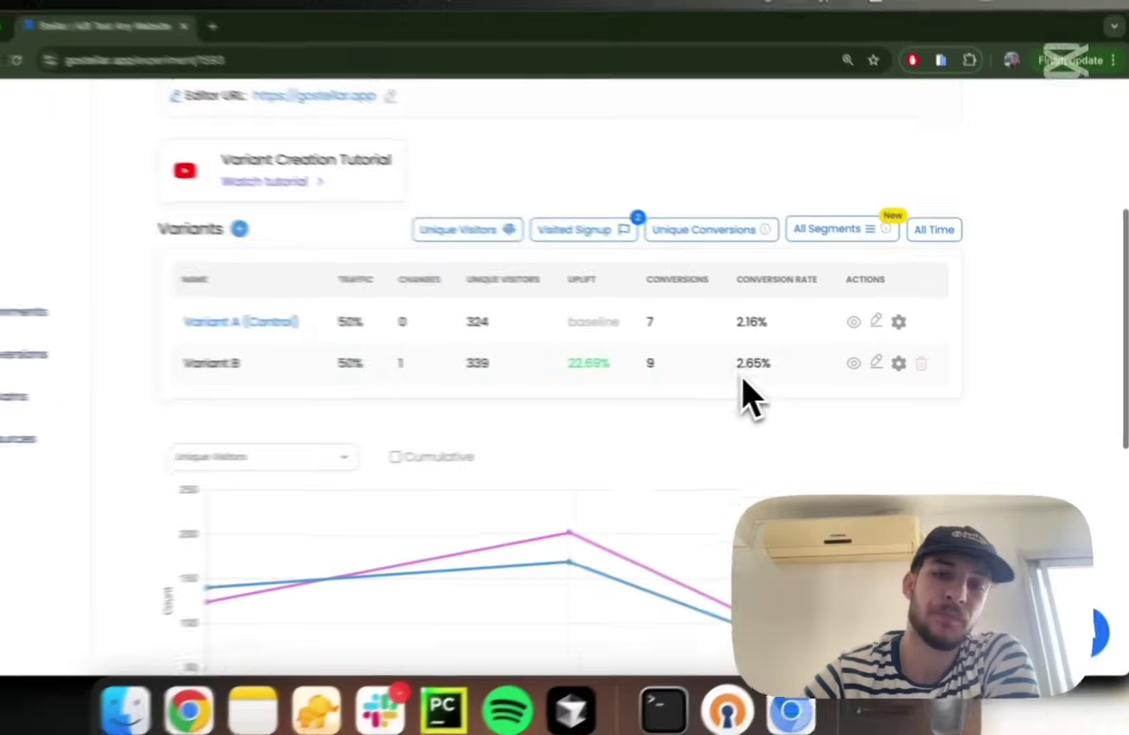
scroll(549, 371, down, 5)
scroll(548, 371, up, 7)
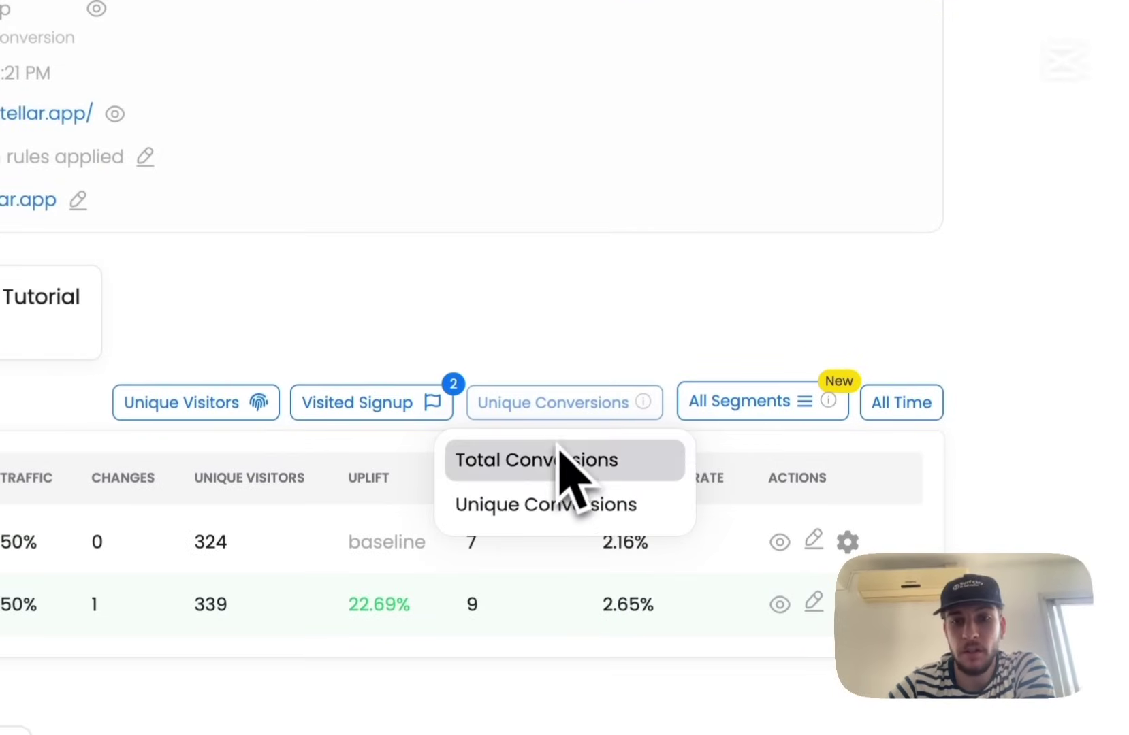
Change the conversion goal to Visited dashboard, then back to Visited Signup
mouse_move(613, 371)
click(384, 502)
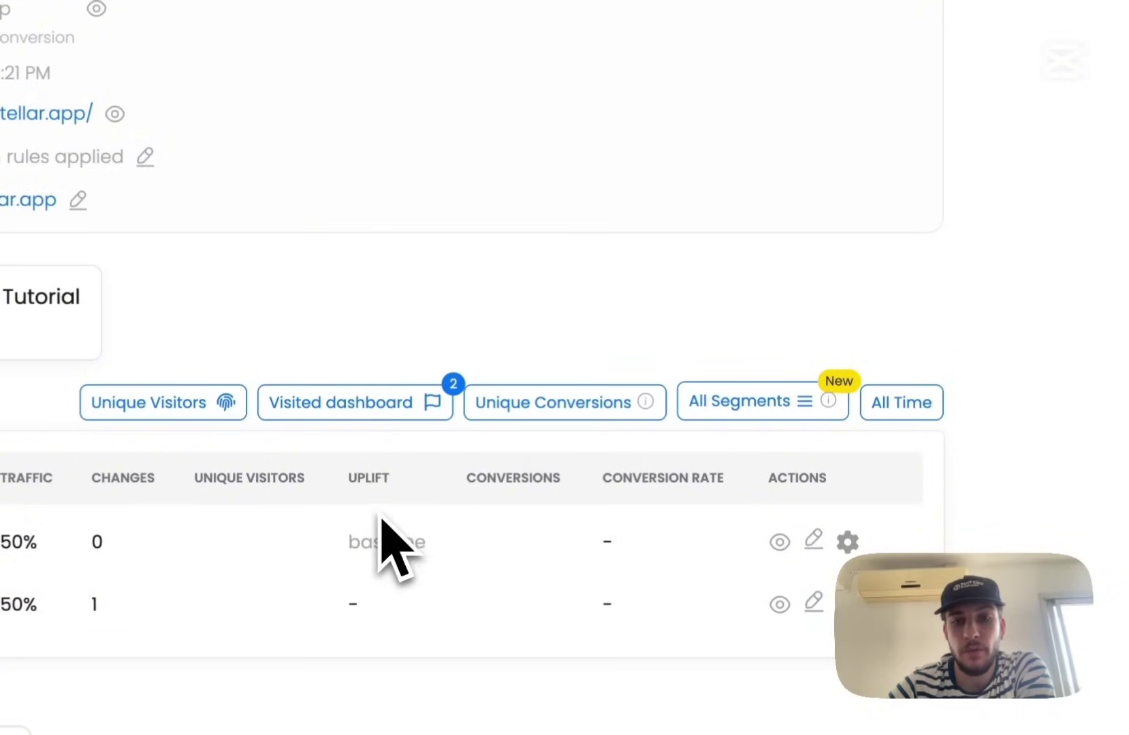
mouse_move(387, 417)
click(384, 460)
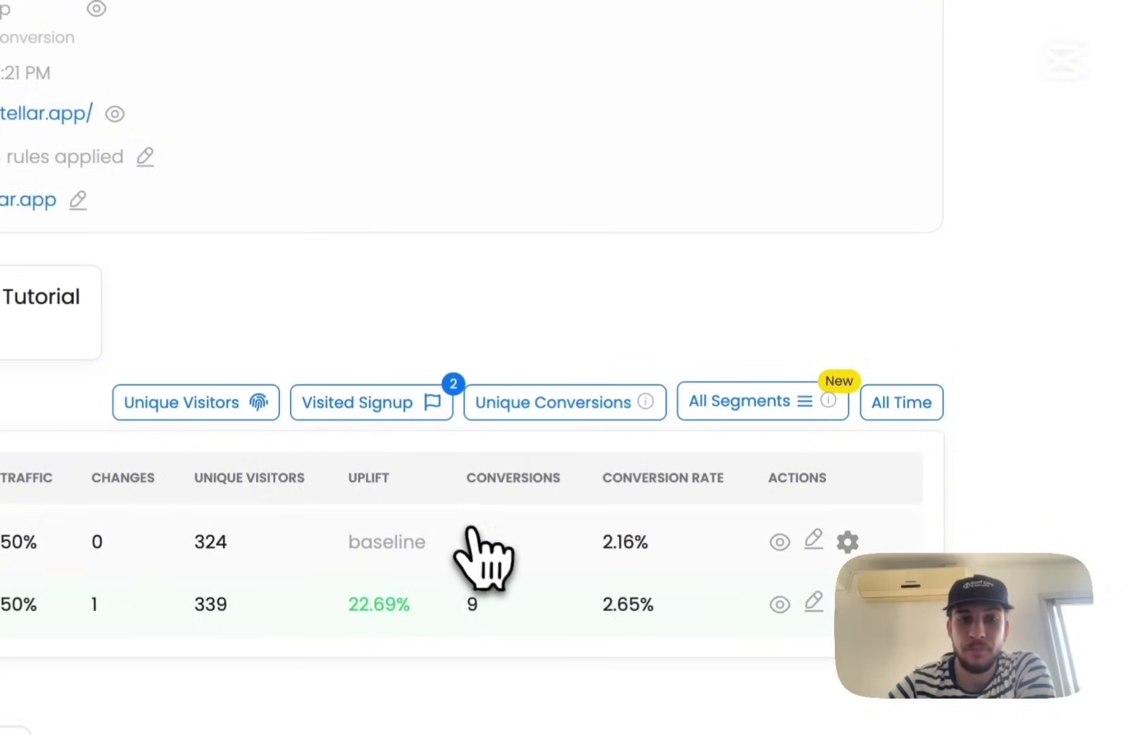
scroll(477, 538, down, 5)
scroll(476, 538, down, 6)
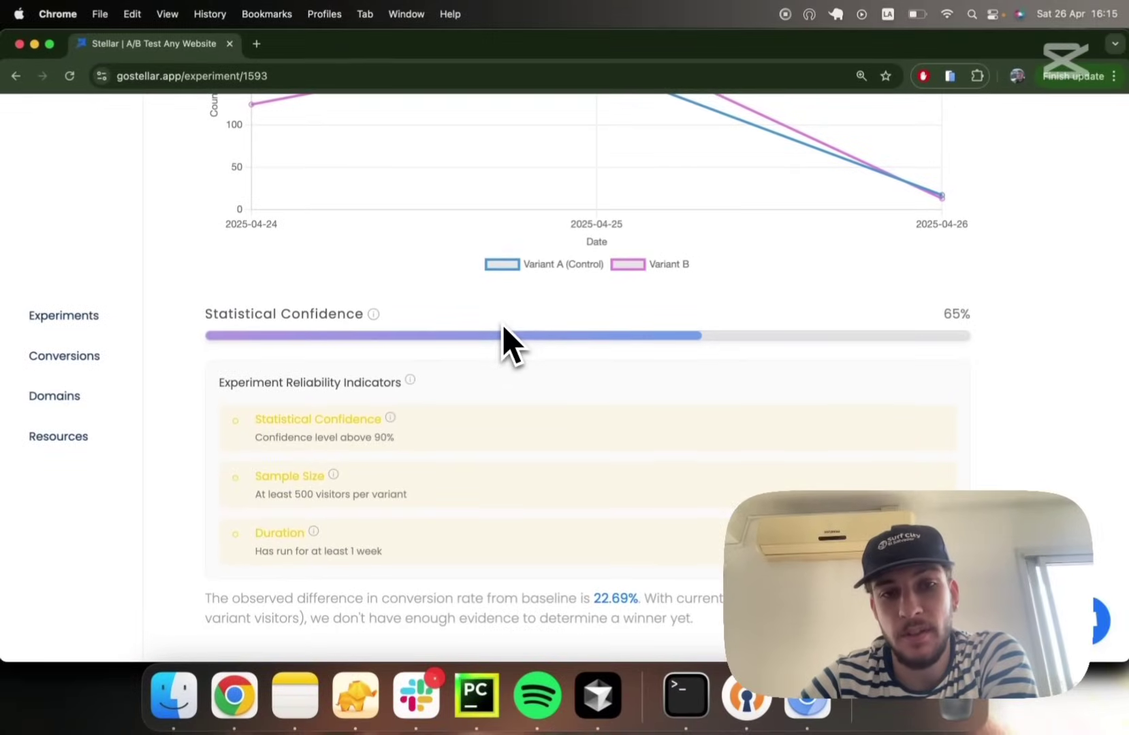
scroll(565, 392, up, 9)
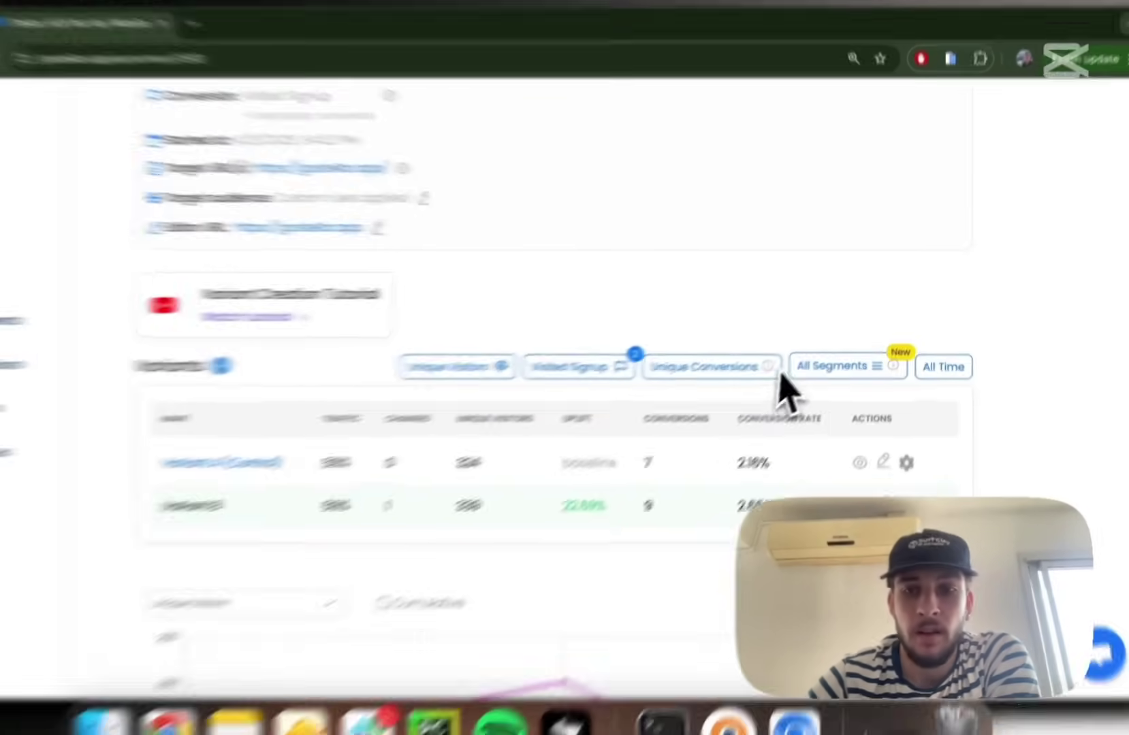
Open All Segments and browse the Visitor Type, utm_campaign and Traffic Source options without selecting
click(832, 368)
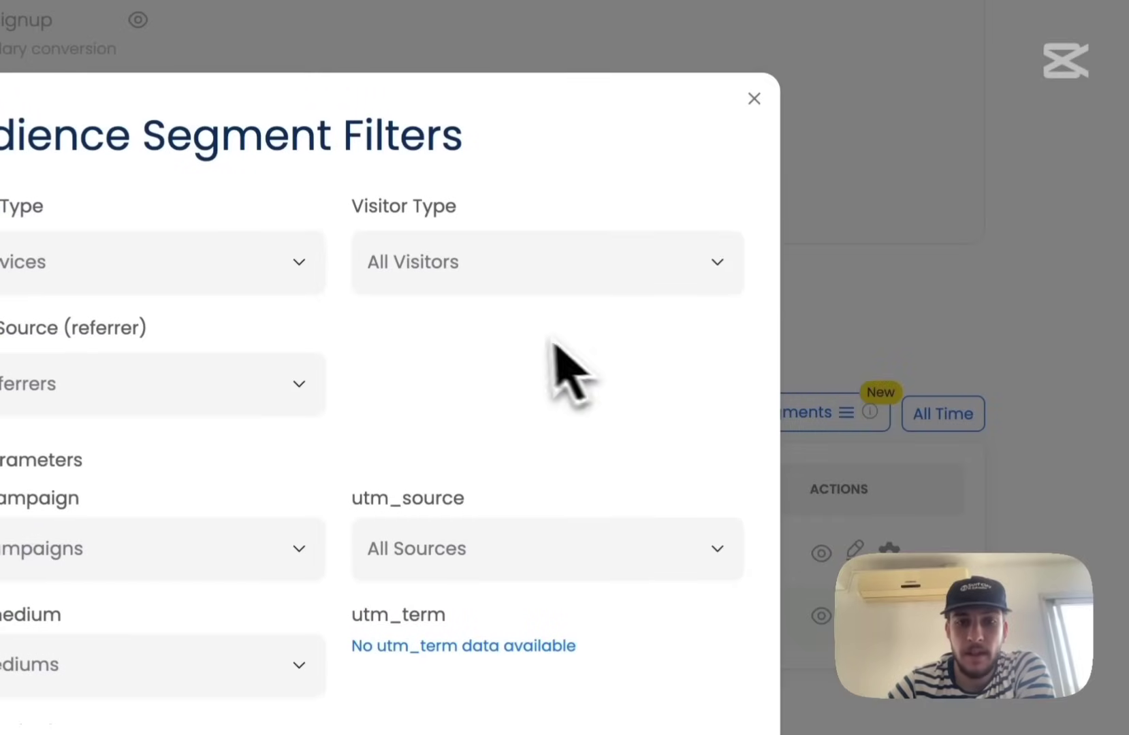
click(562, 272)
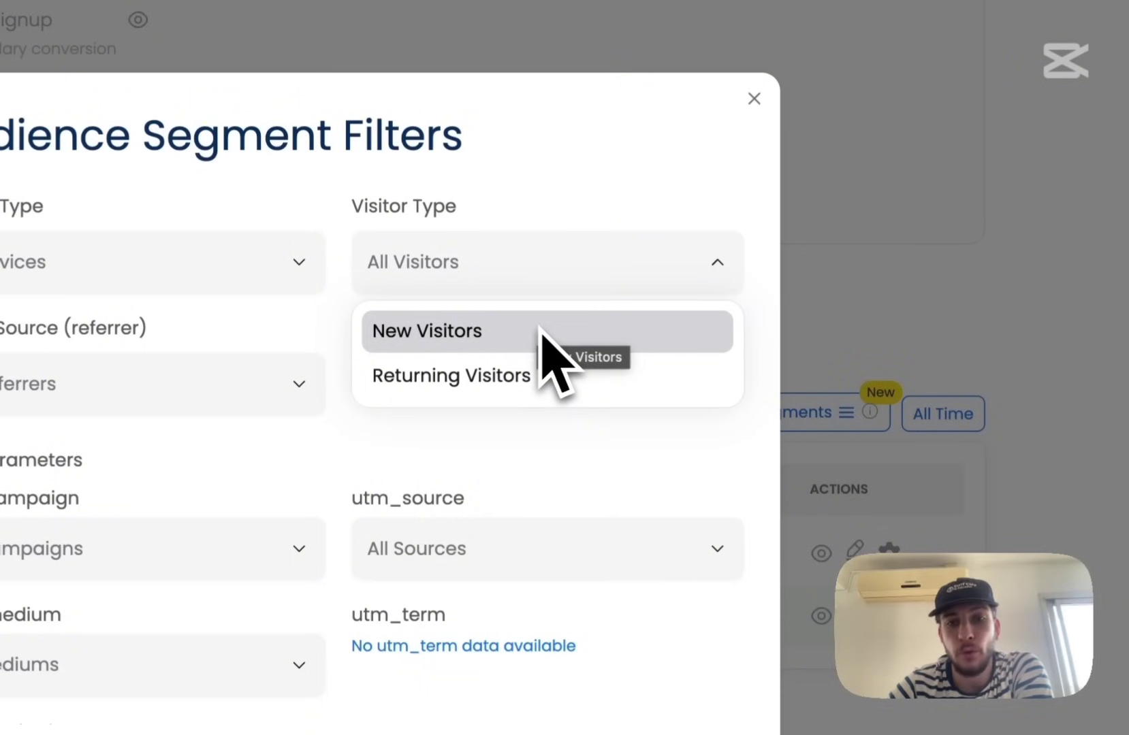
click(547, 272)
click(247, 549)
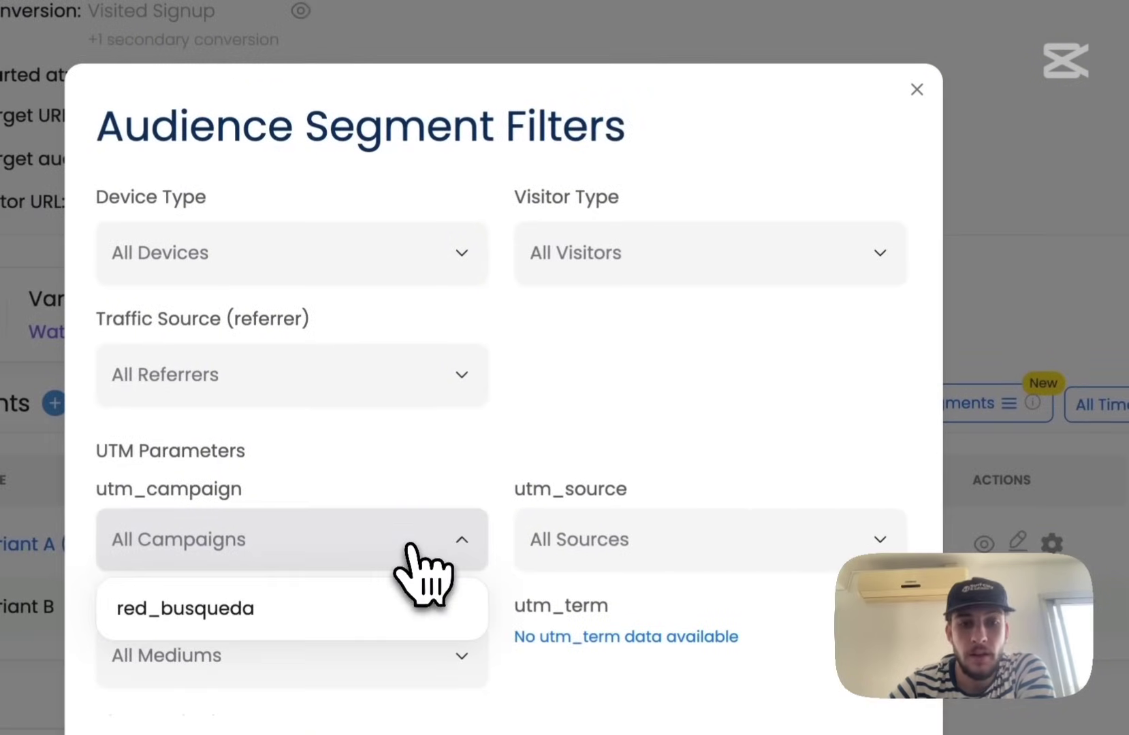
click(412, 548)
click(422, 381)
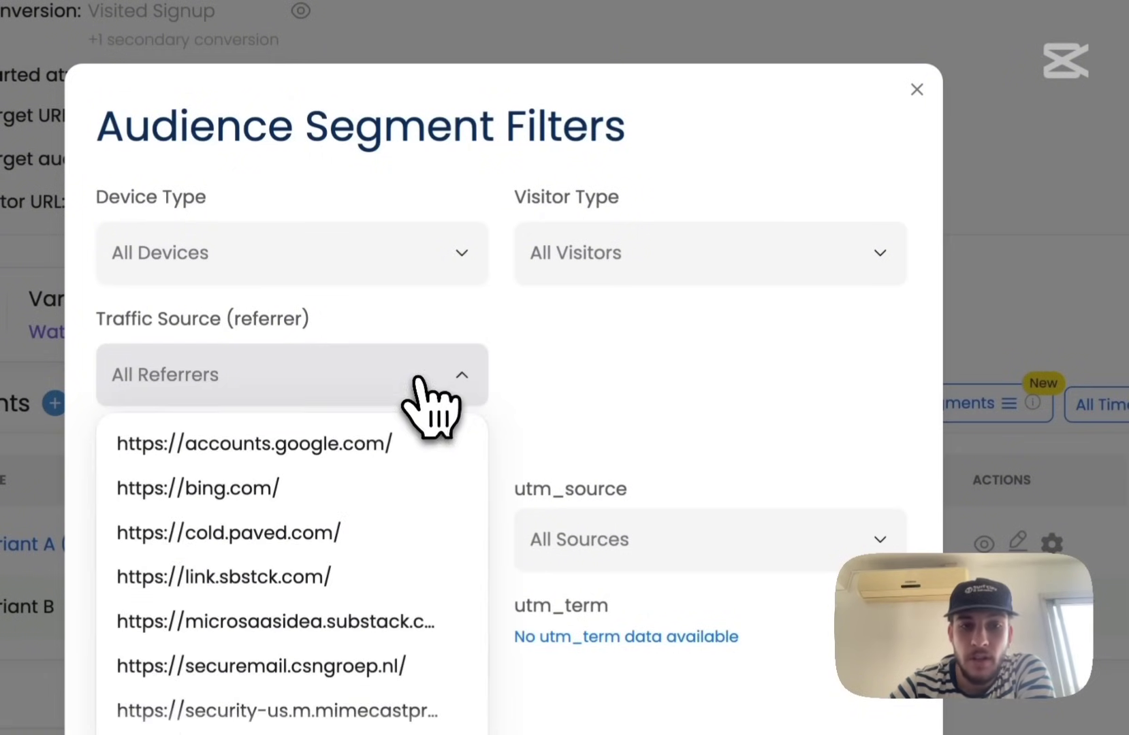
scroll(351, 572, down, 5)
scroll(345, 555, up, 5)
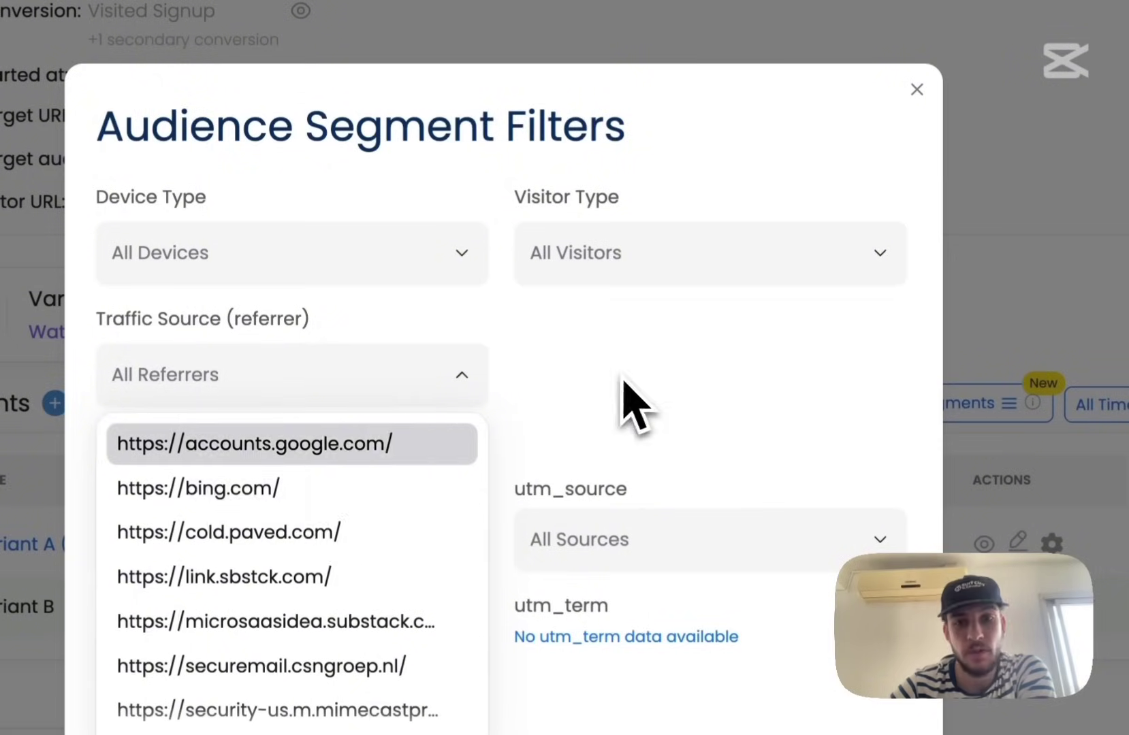
click(630, 403)
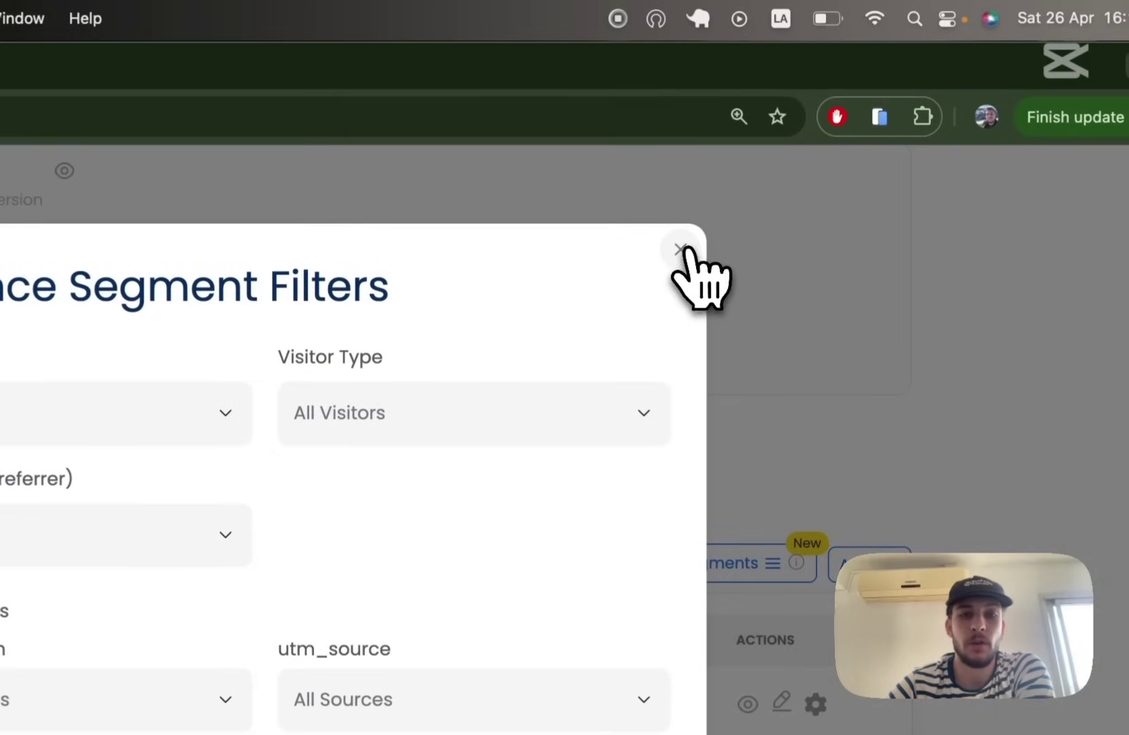
Dismiss the Audience Segment Filters dialog and scroll back up to the experiment header
click(679, 250)
scroll(660, 368, down, 10)
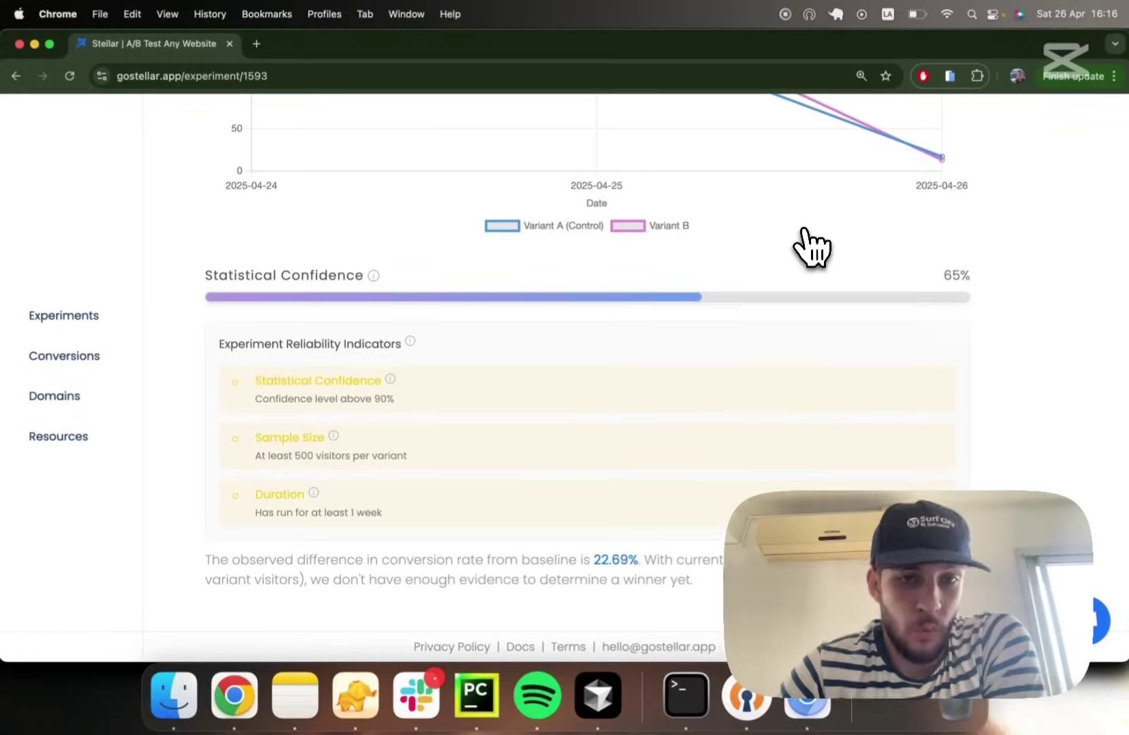
scroll(812, 247, up, 6)
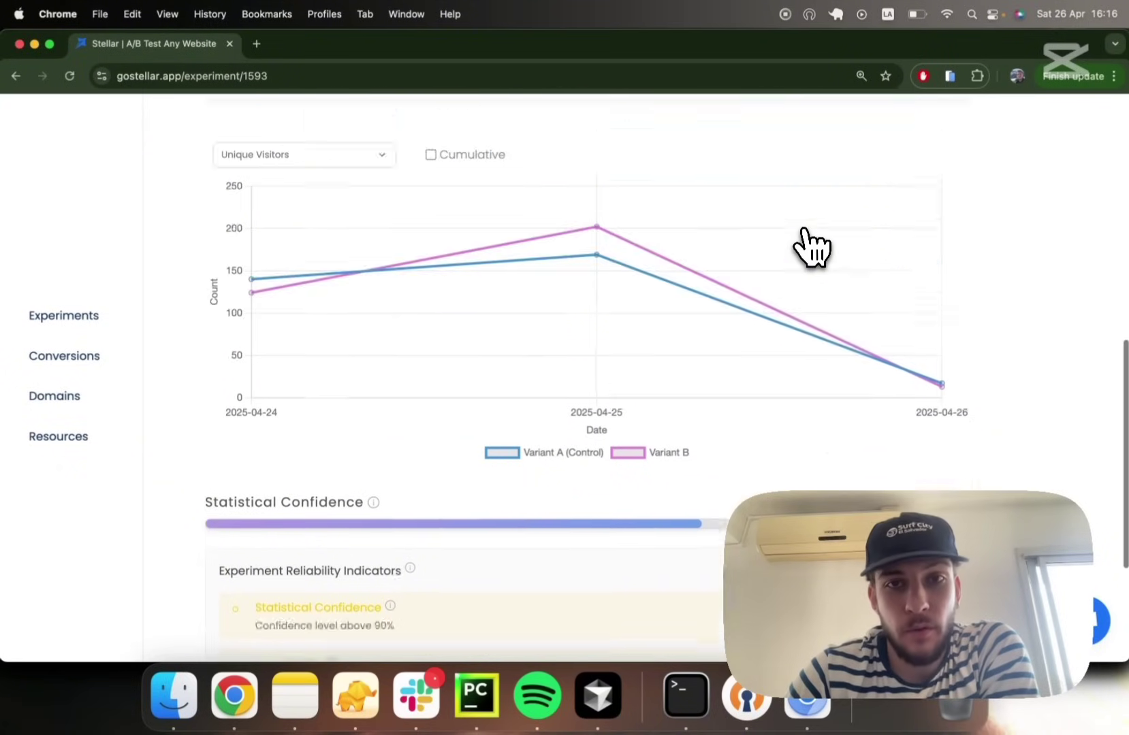
scroll(640, 236, up, 2)
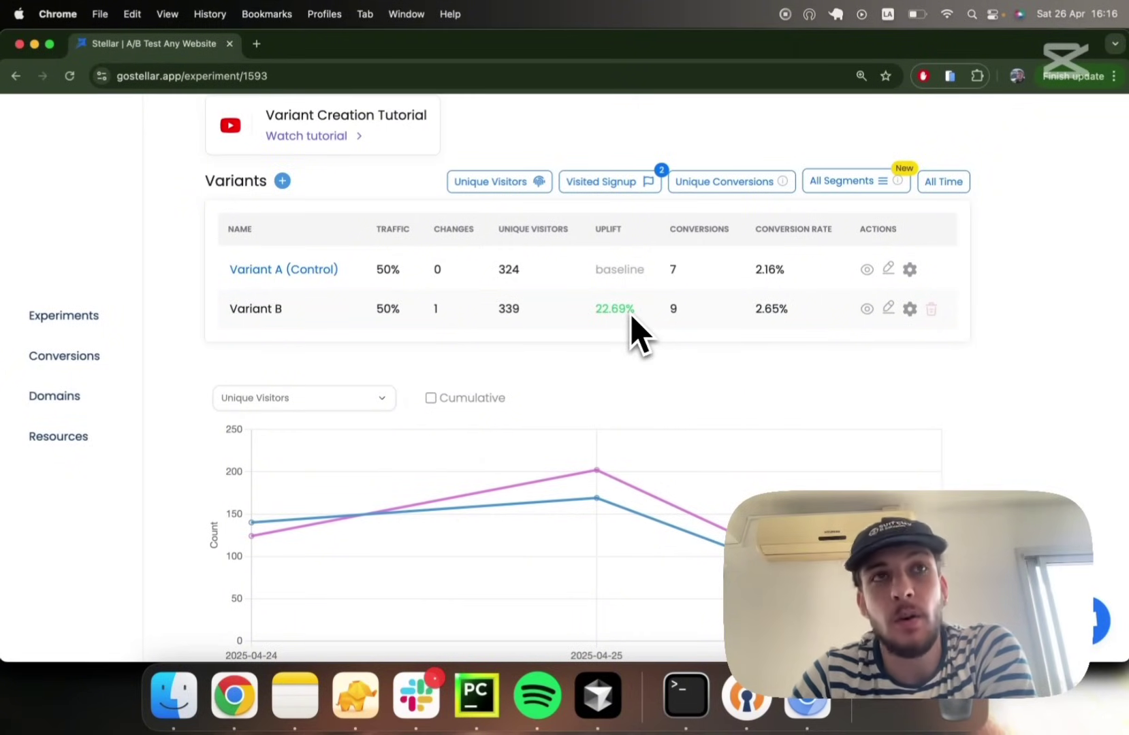
scroll(633, 334, up, 6)
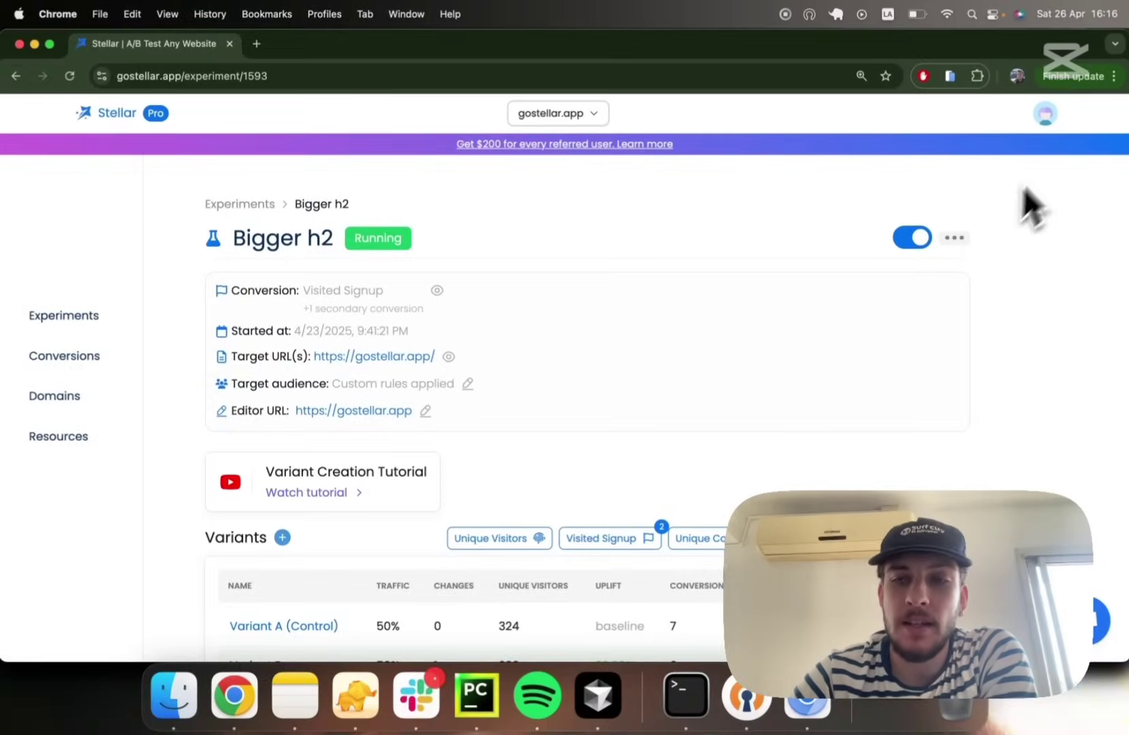
Go to the Account page and view the gostellar.app domain's settings
click(1050, 119)
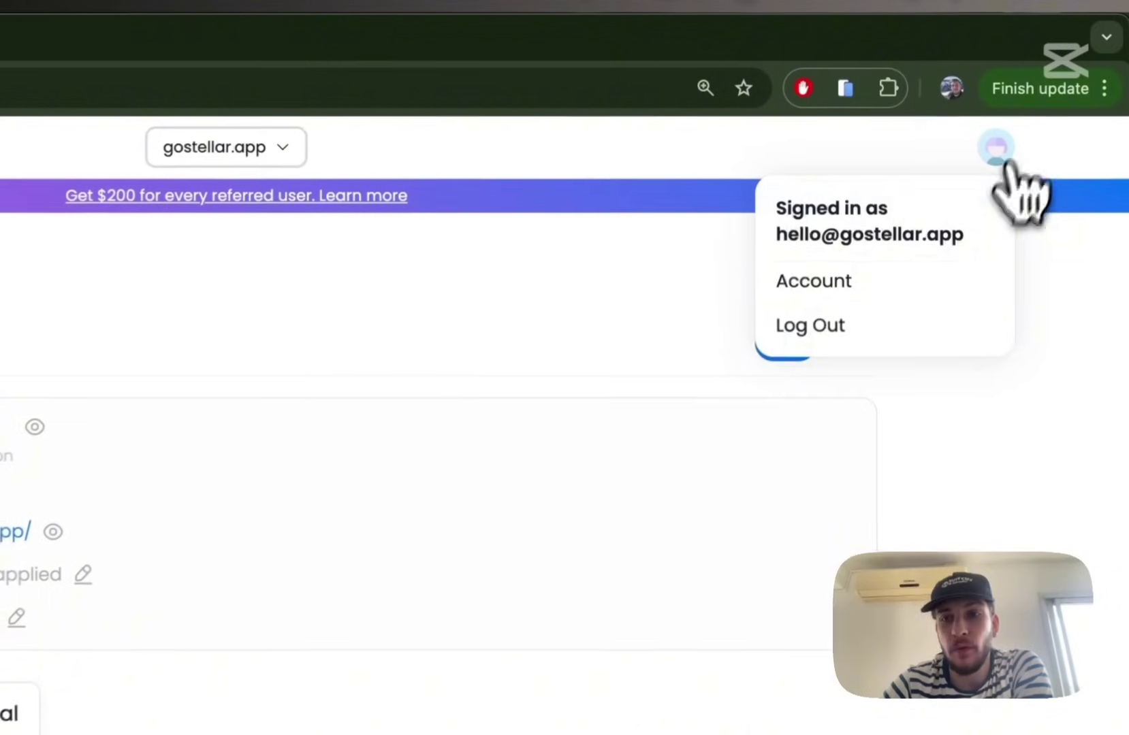
click(915, 286)
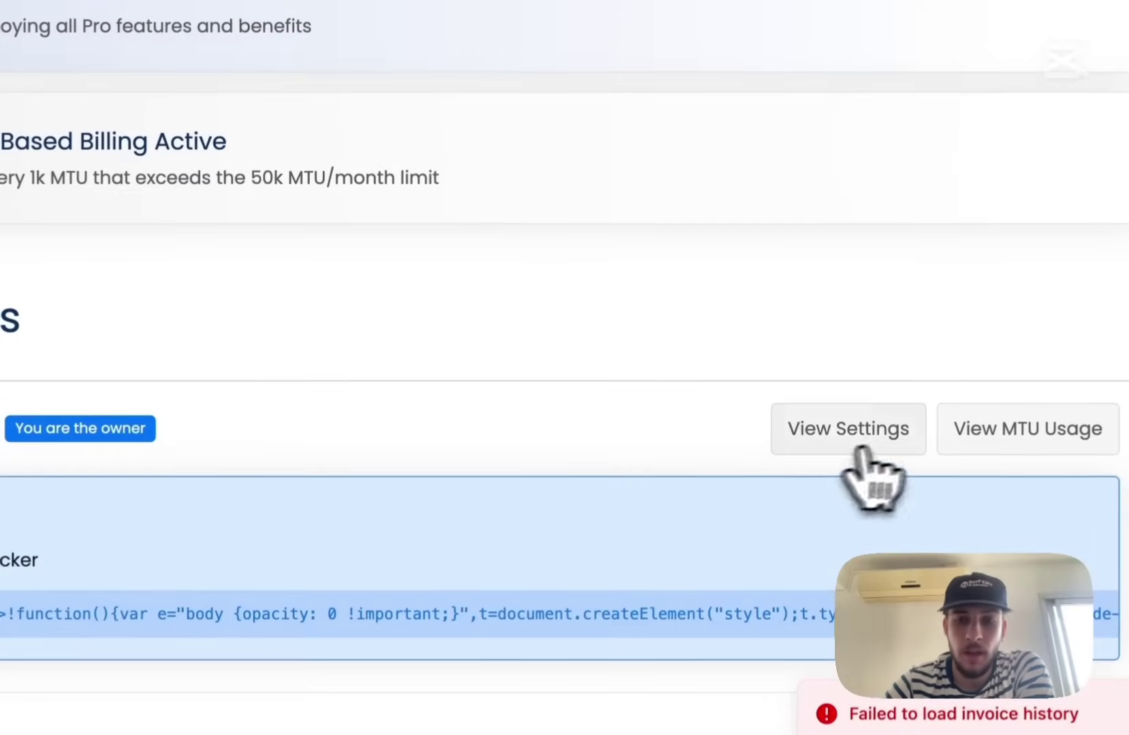
click(861, 448)
scroll(905, 474, down, 5)
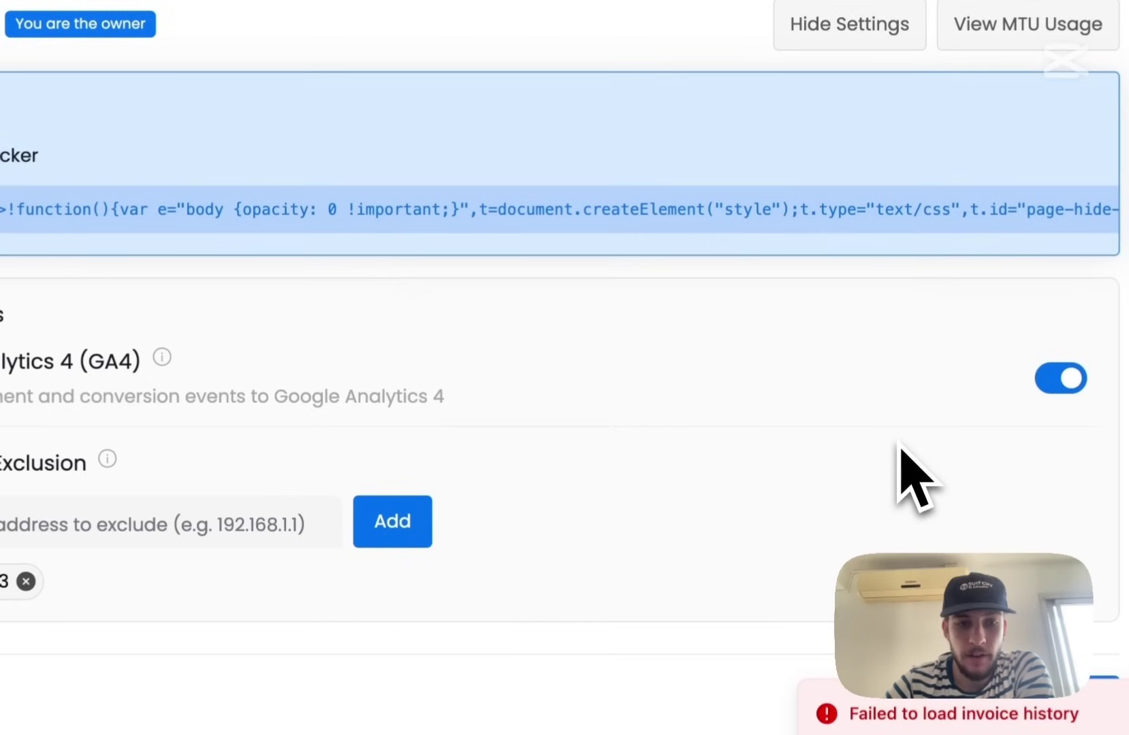